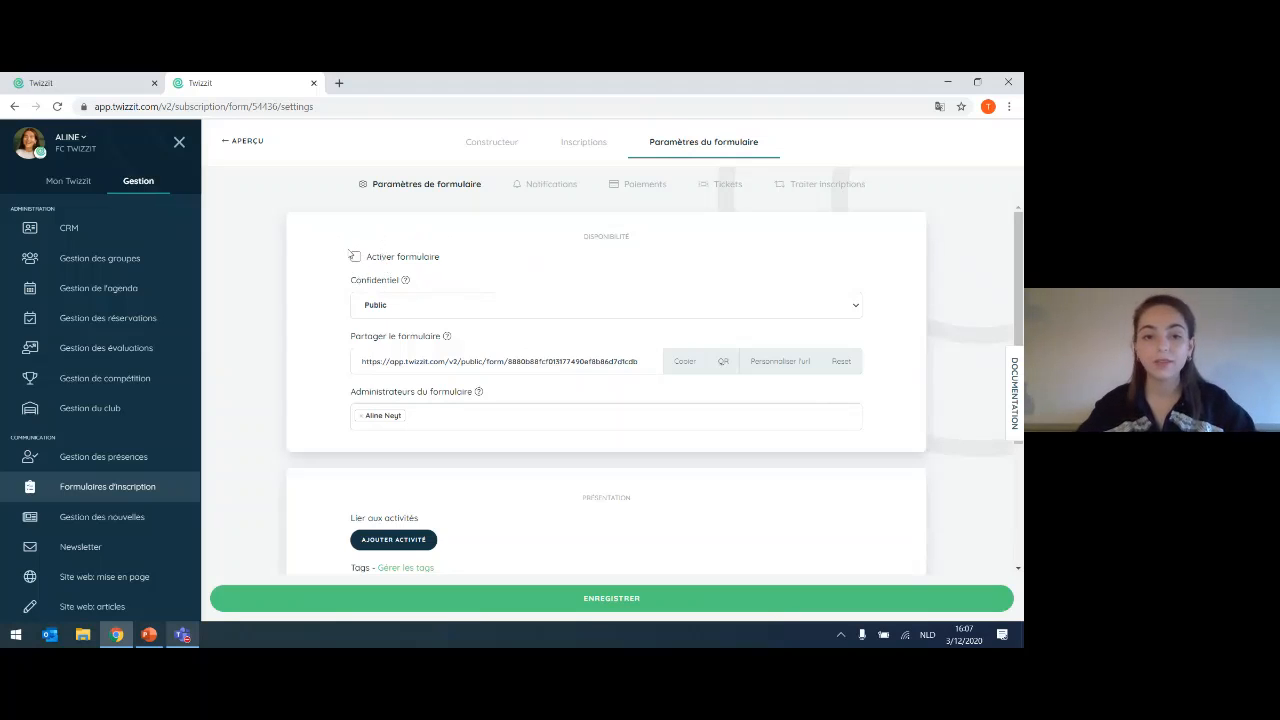
- Activate the form and copy its sharing link
{"action": "left_click", "coordinate": [356, 258]}
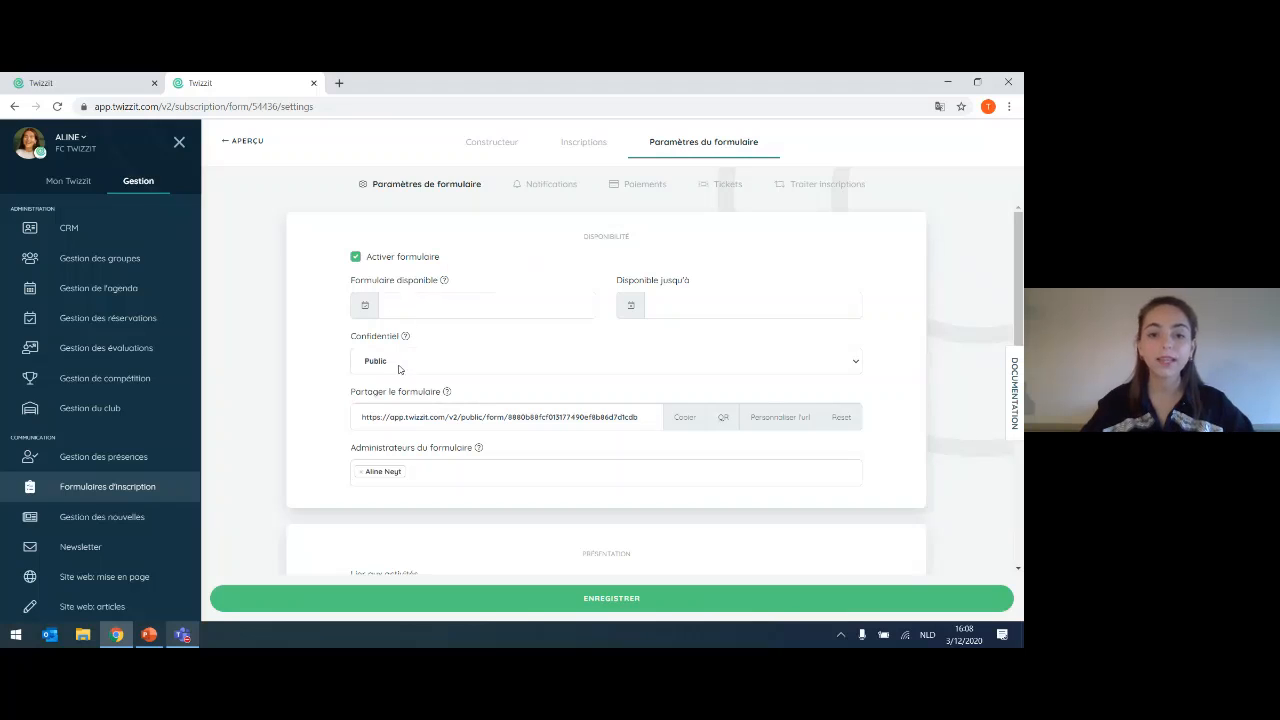
{"action": "scroll", "coordinate": [396, 345], "scroll_direction": "down", "scroll_amount": 2}
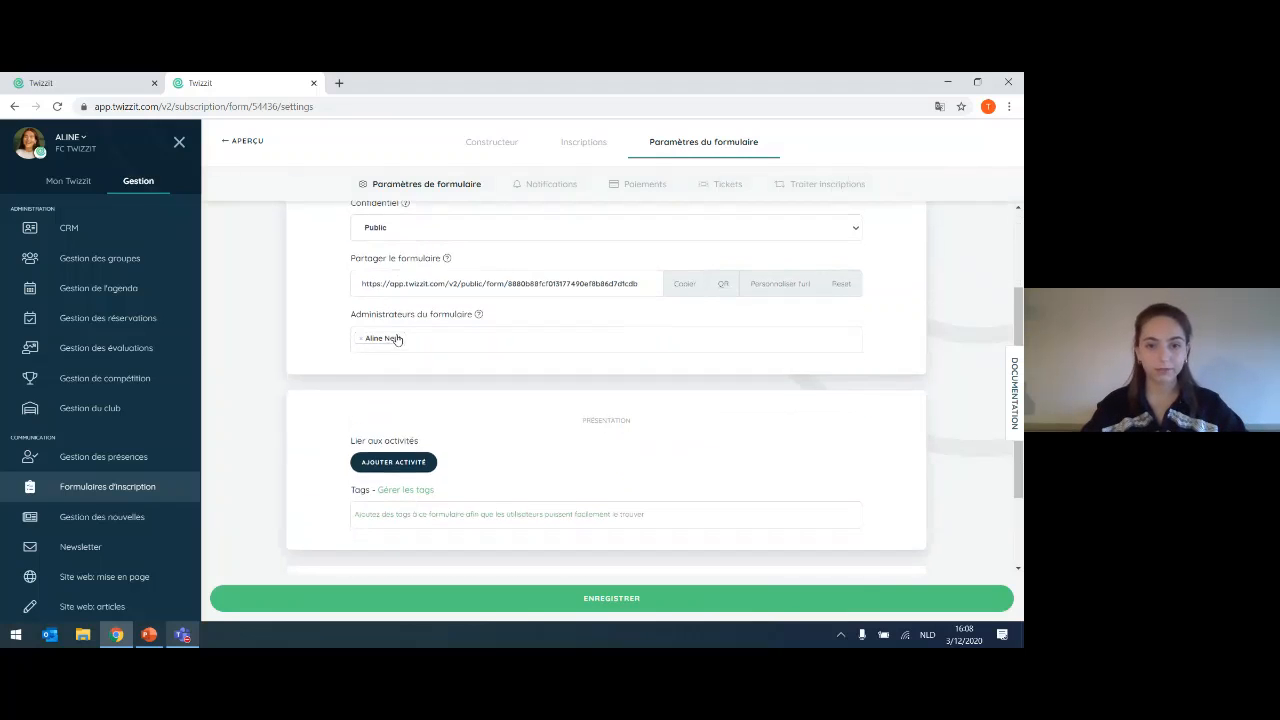
{"action": "scroll", "coordinate": [398, 333], "scroll_direction": "up", "scroll_amount": 2}
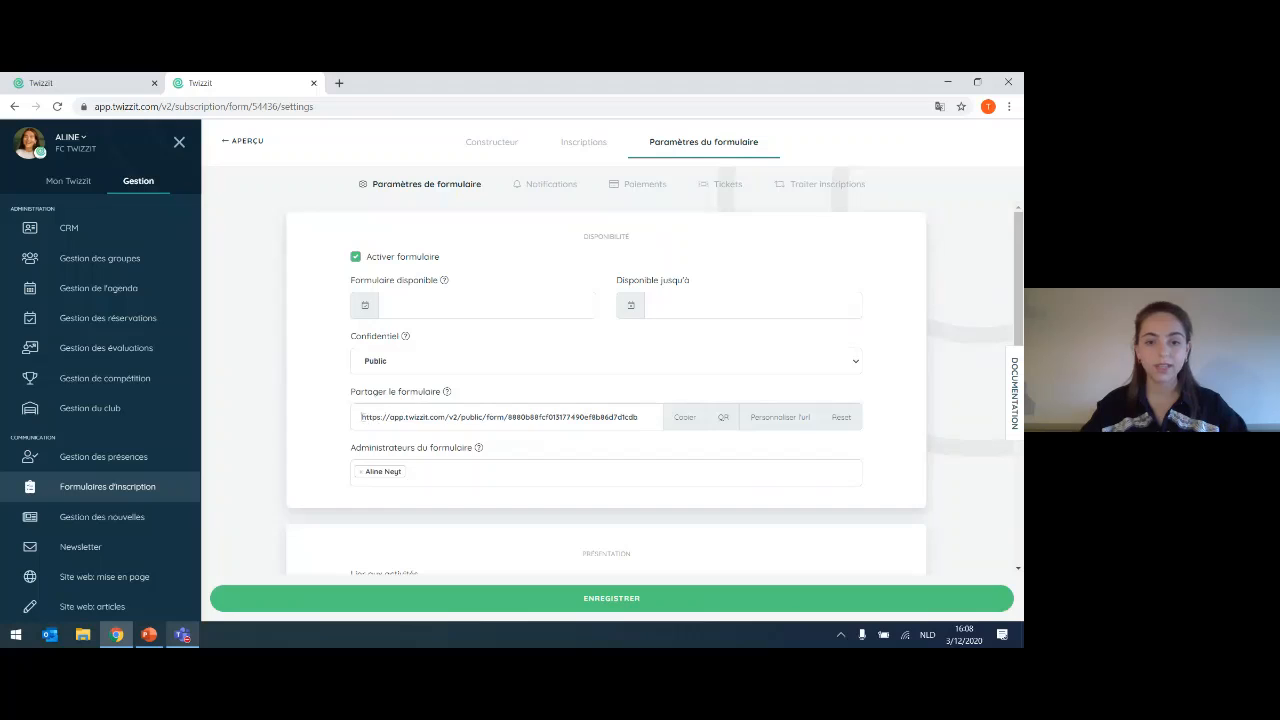
{"action": "left_click_drag", "start_coordinate": [362, 417], "coordinate": [650, 417]}
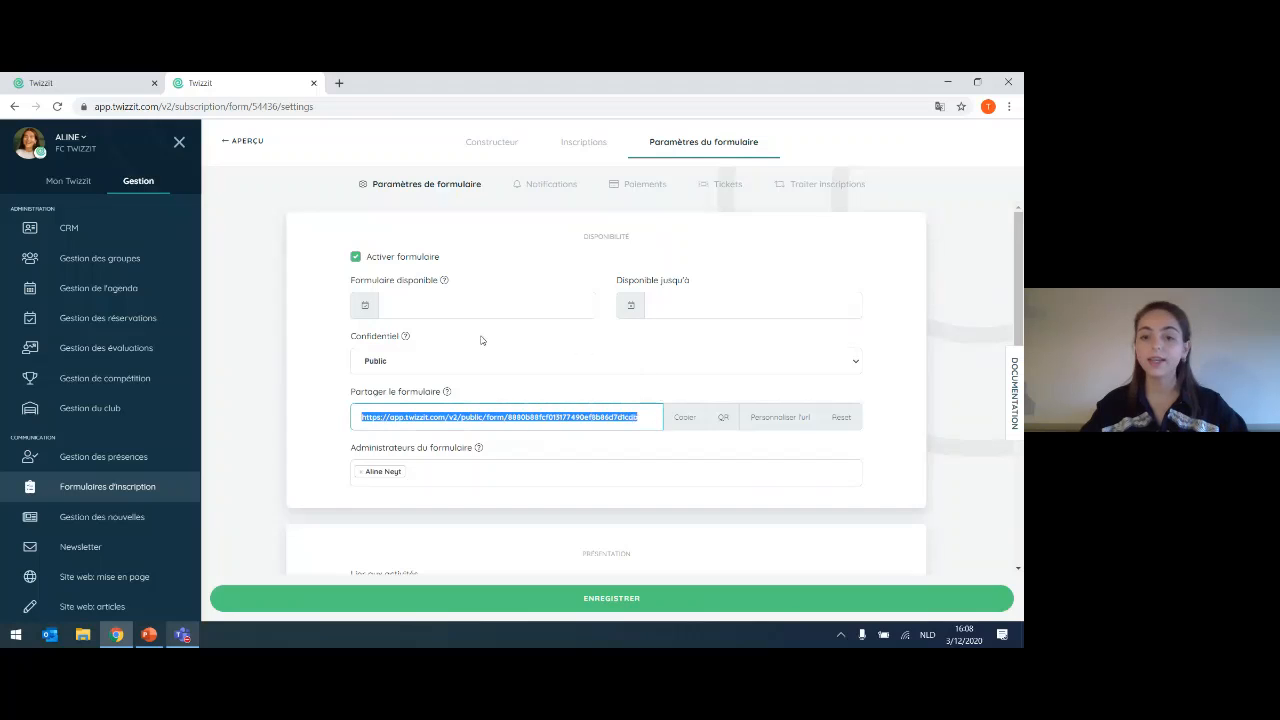
{"action": "left_click", "coordinate": [686, 417]}
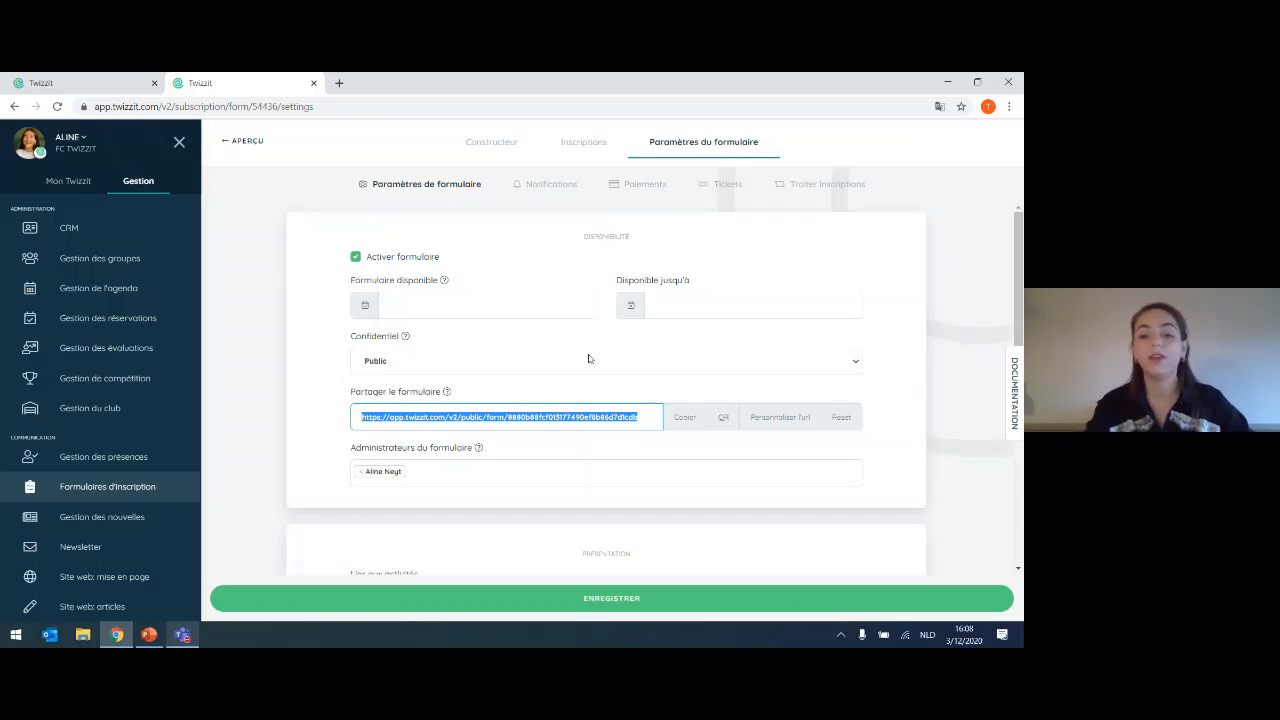
- Generate a 15 cm QR code for the form, view the downloaded PDF and close it
{"action": "left_click", "coordinate": [675, 384]}
{"action": "left_click", "coordinate": [723, 417]}
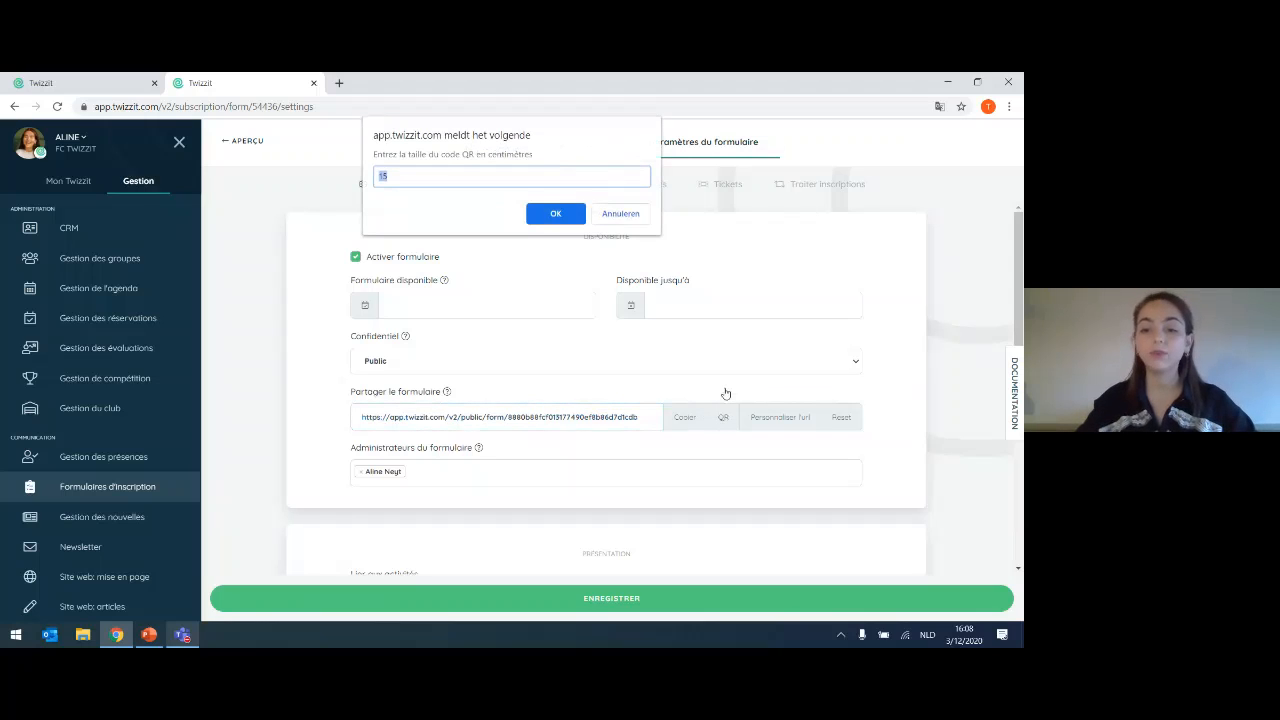
{"action": "left_click", "coordinate": [552, 213]}
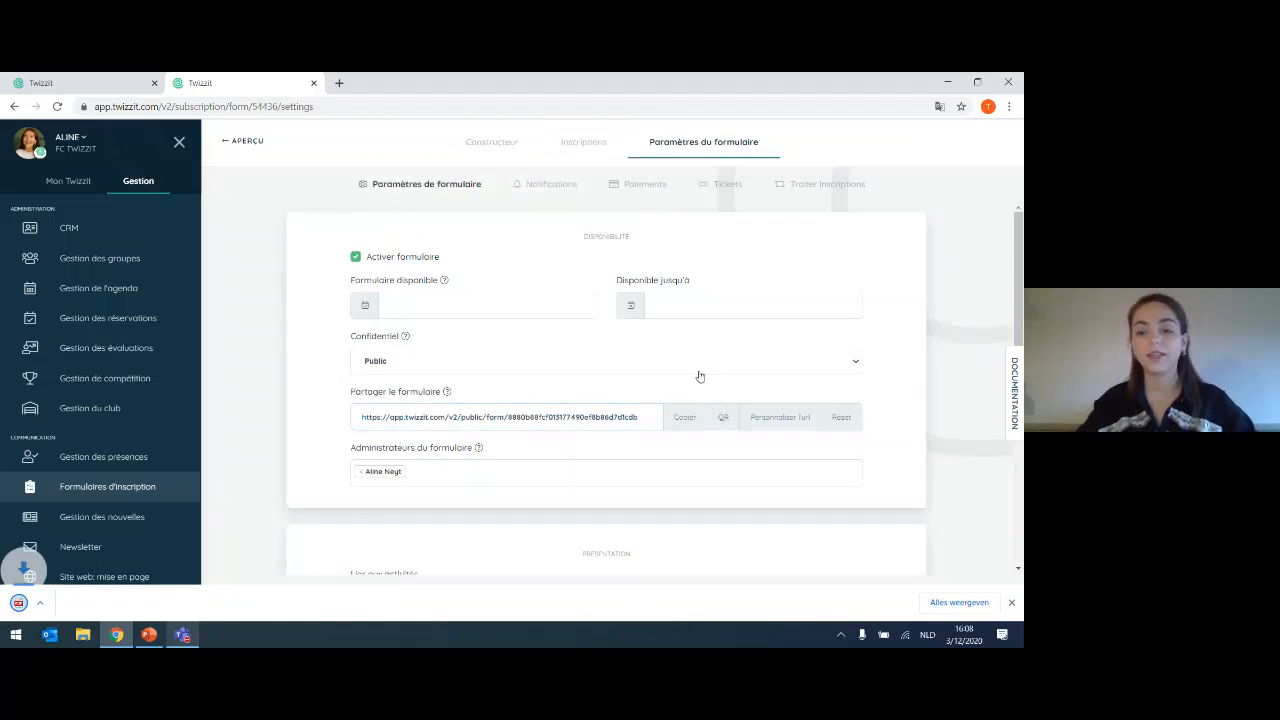
{"action": "left_click", "coordinate": [70, 603]}
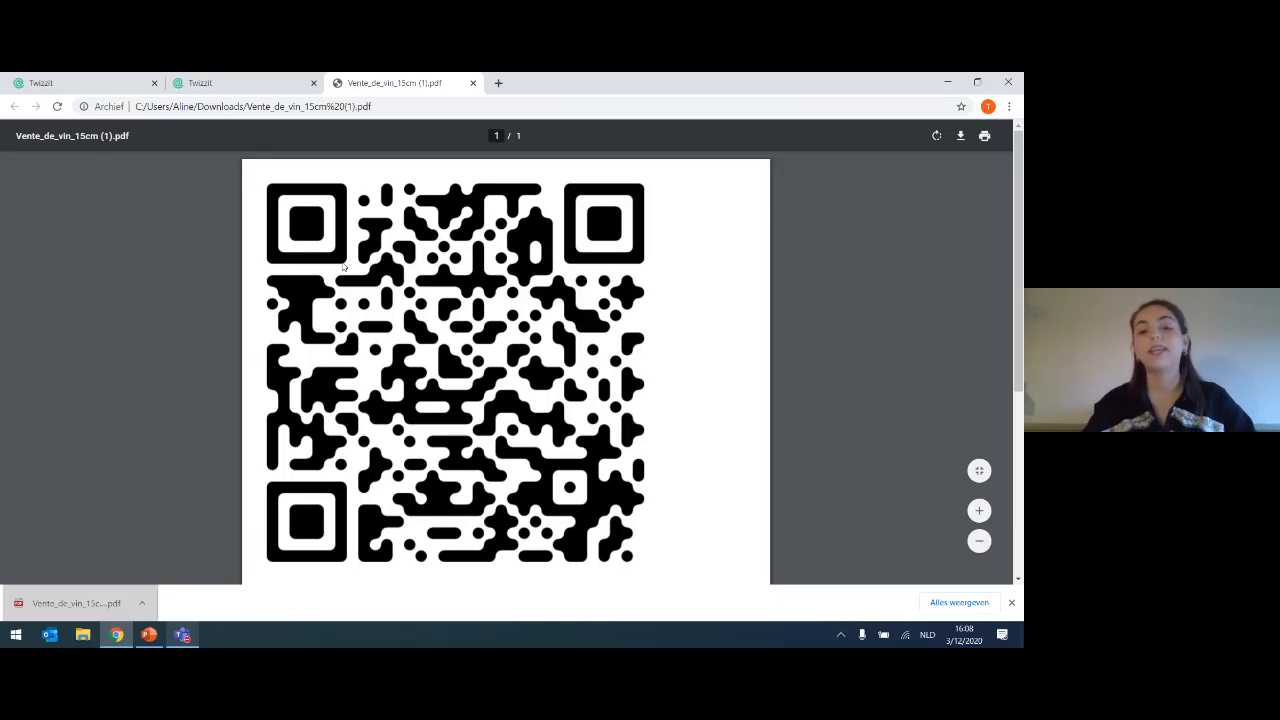
{"action": "left_click", "coordinate": [473, 83]}
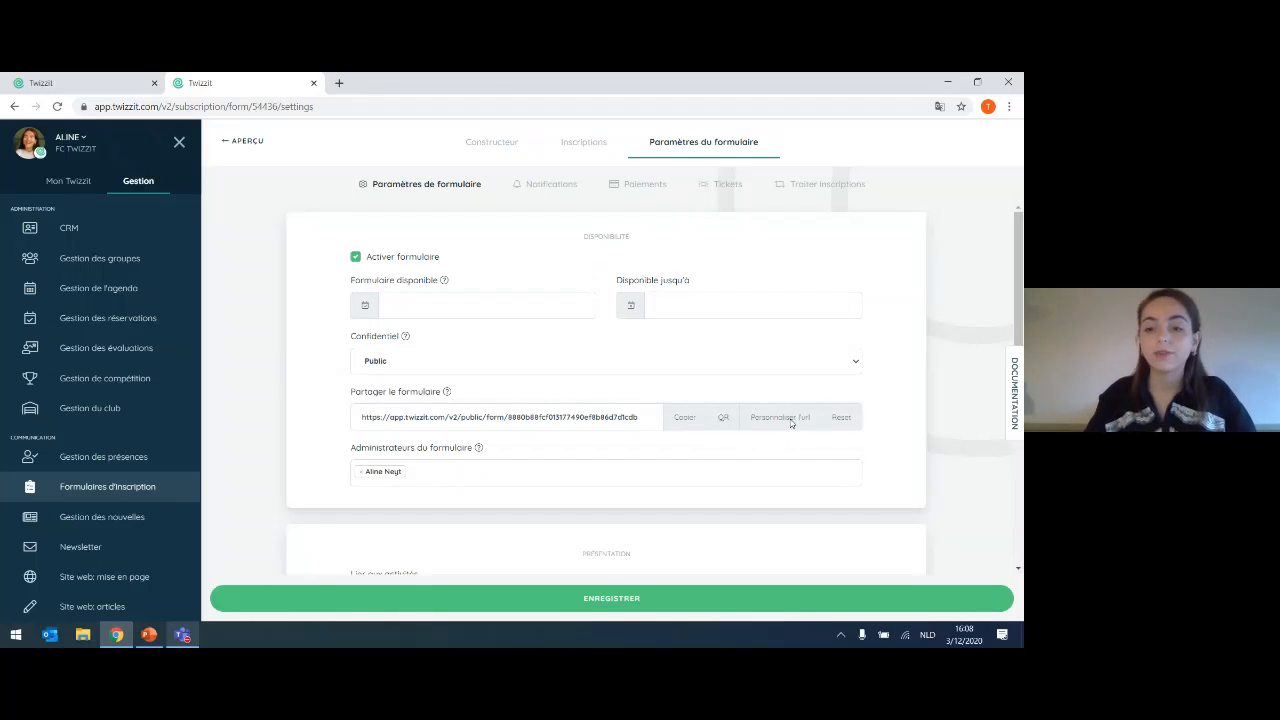
- Personalise the form's URL with the slug vente-de-vin-2020
{"action": "left_click", "coordinate": [790, 418]}
{"action": "left_click", "coordinate": [416, 221]}
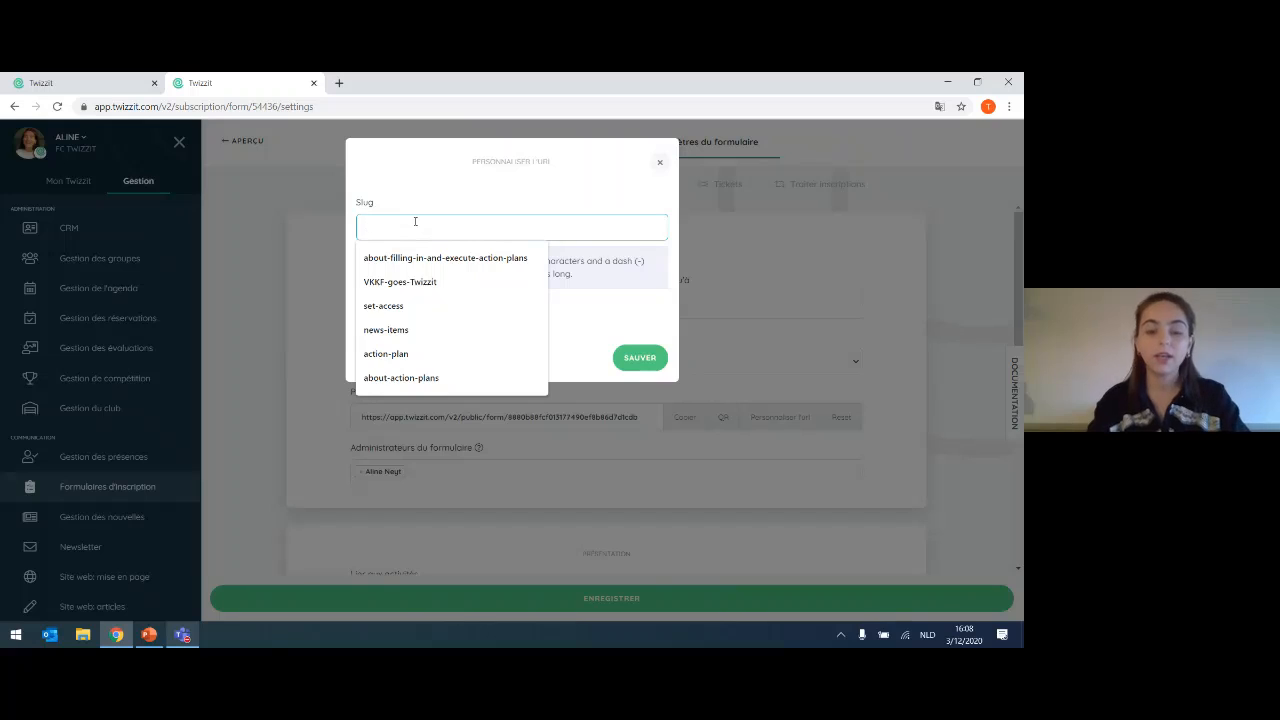
{"action": "type", "text": "vente-"}
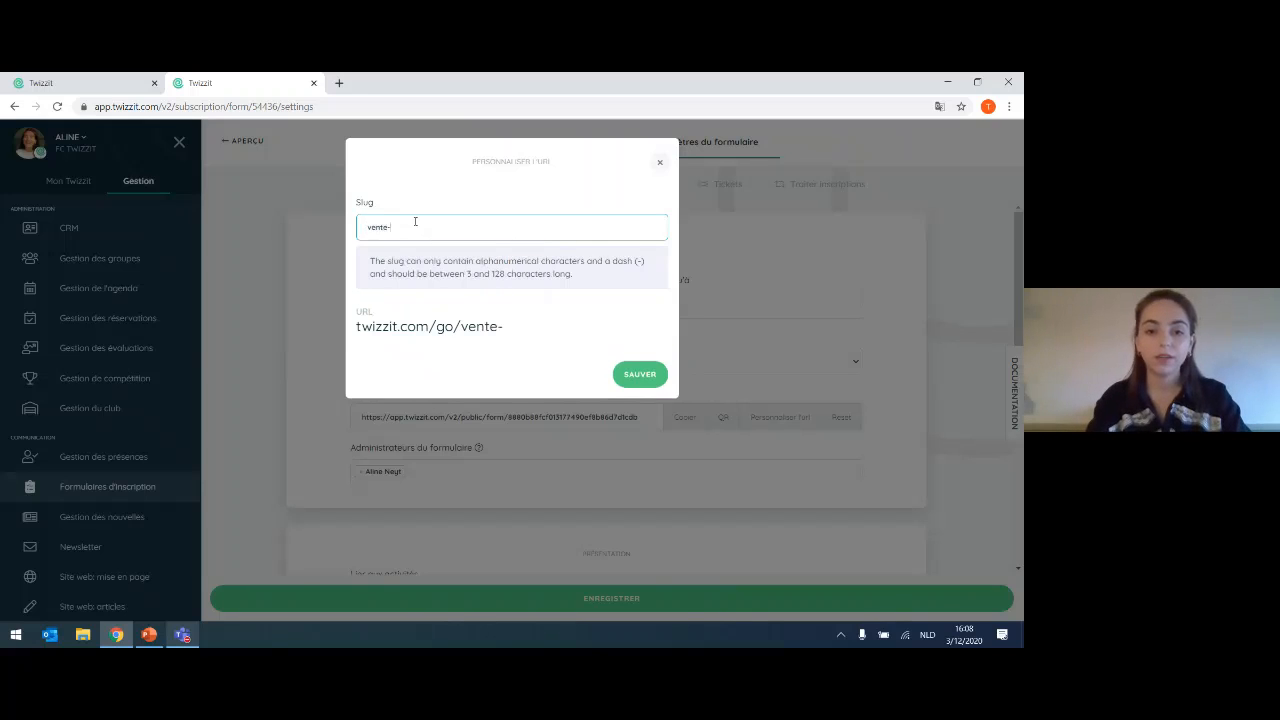
{"action": "type", "text": "de-v"}
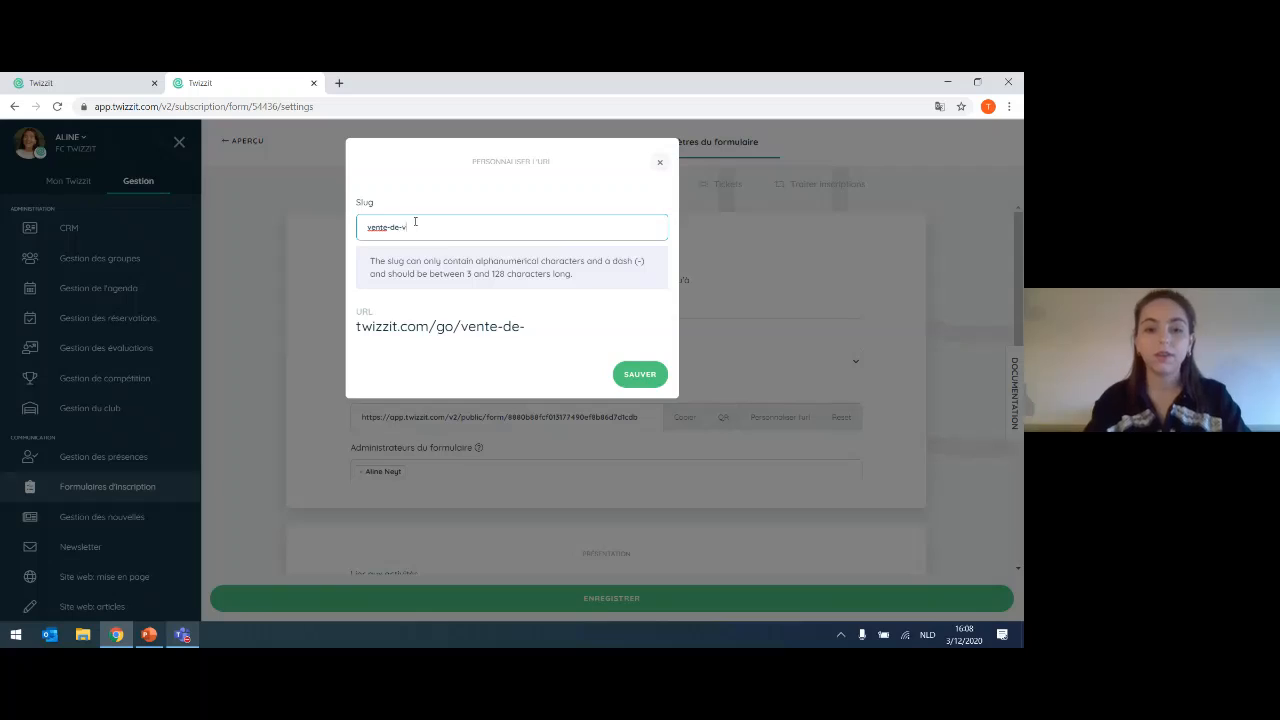
{"action": "type", "text": "in-"}
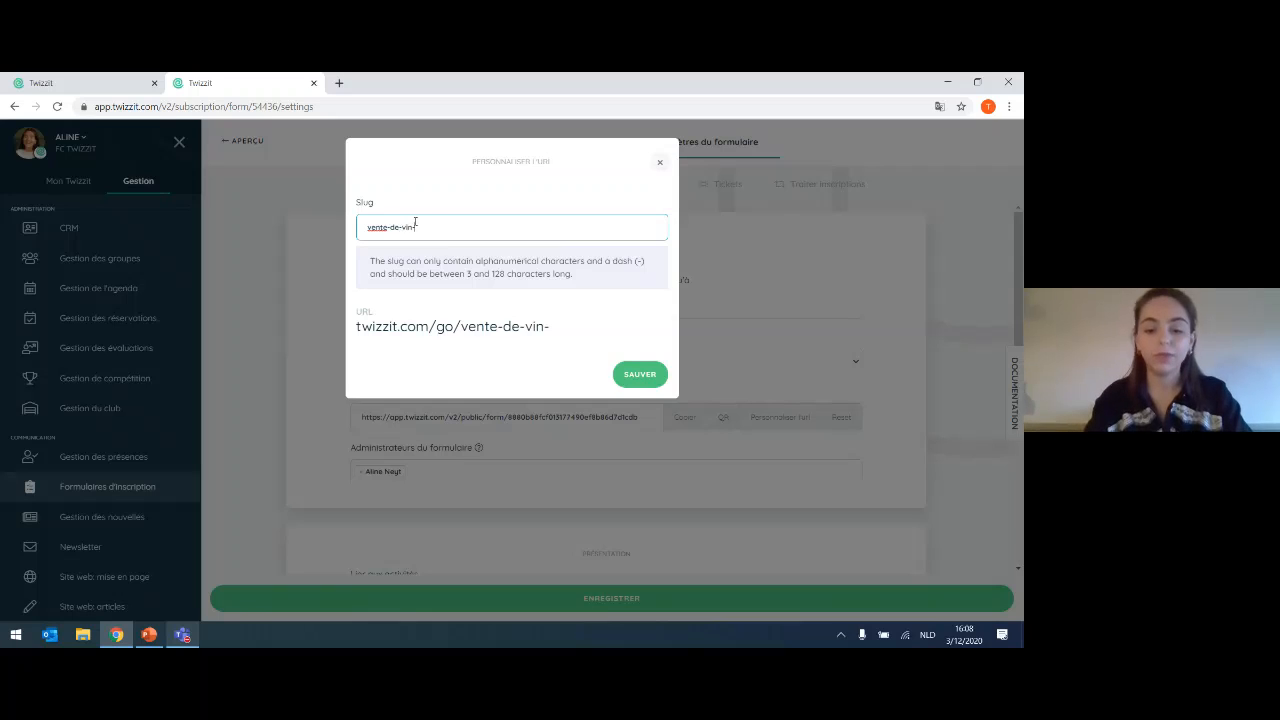
{"action": "type", "text": "2020"}
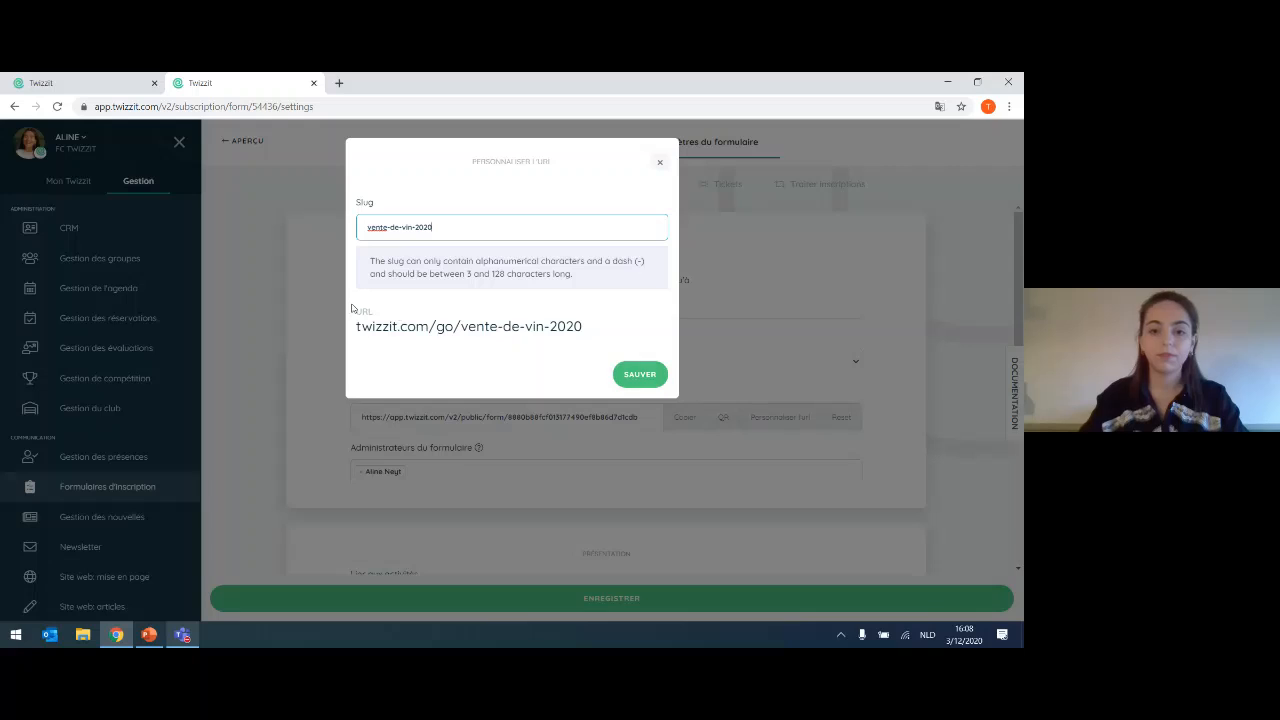
{"action": "left_click", "coordinate": [630, 380]}
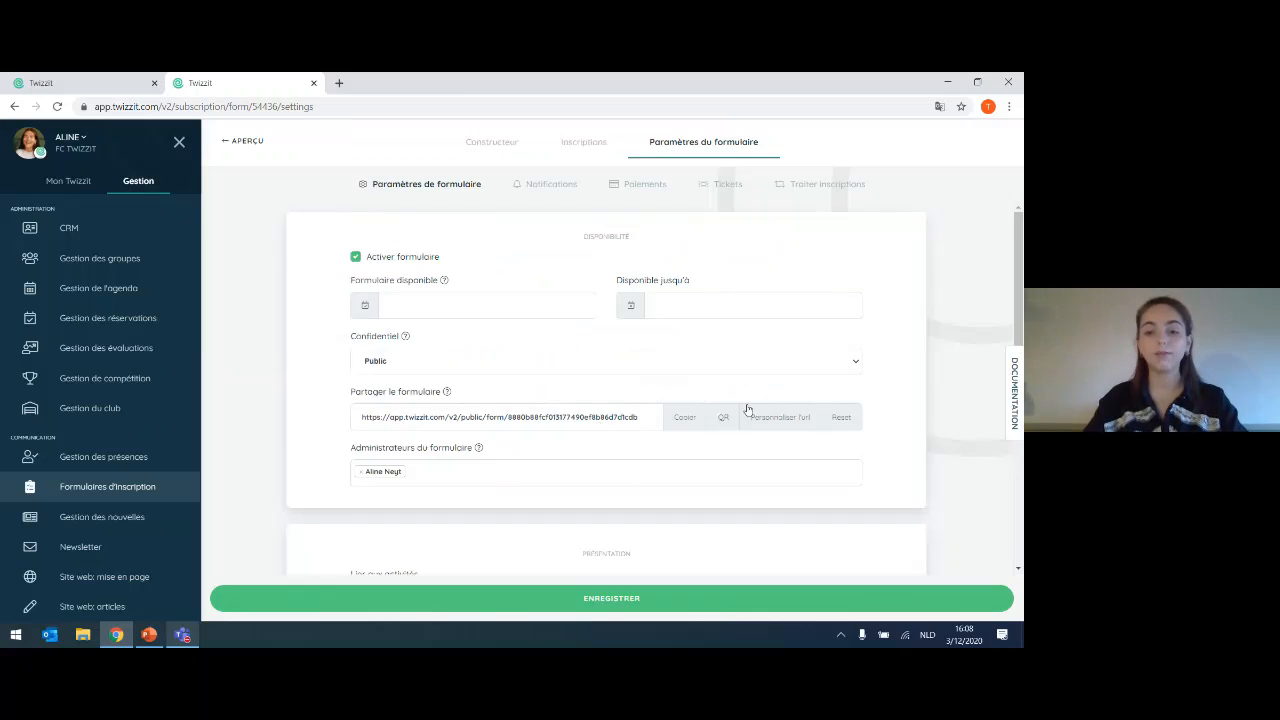
- Look over the remaining form settings and open the form's notification settings
{"action": "scroll", "coordinate": [730, 470], "scroll_direction": "down", "scroll_amount": 2}
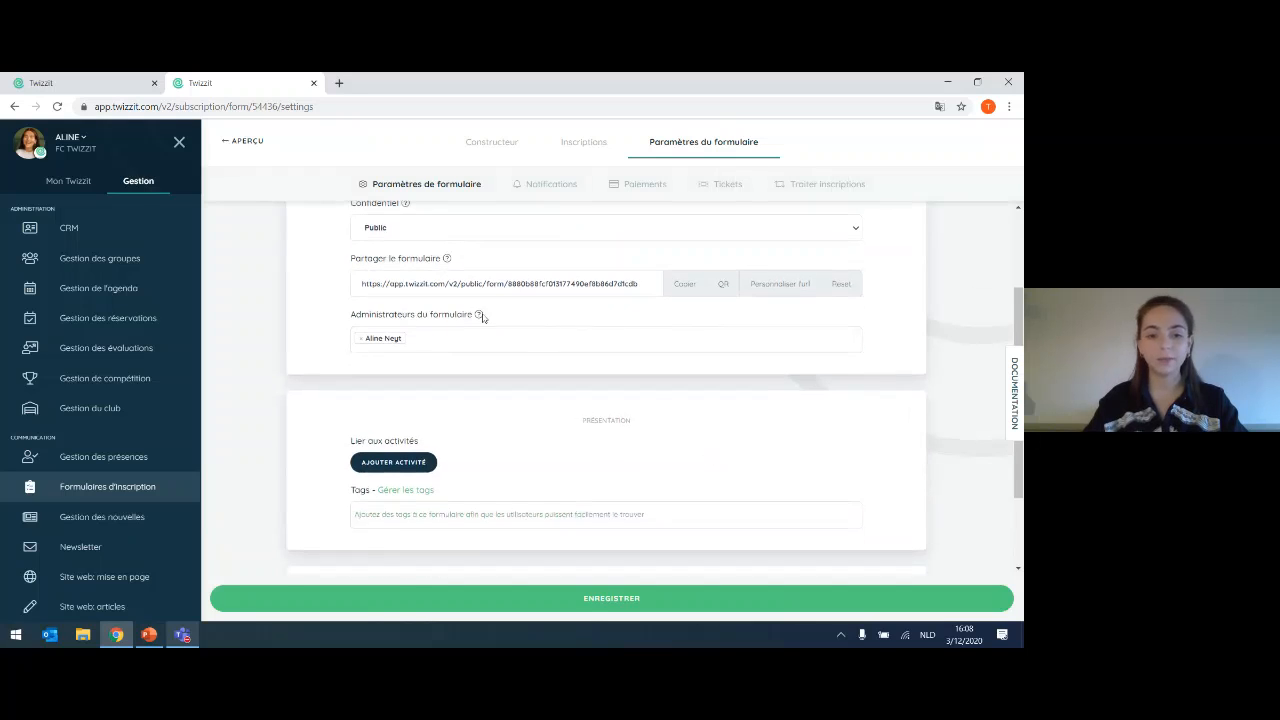
{"action": "scroll", "coordinate": [443, 426], "scroll_direction": "down", "scroll_amount": 2}
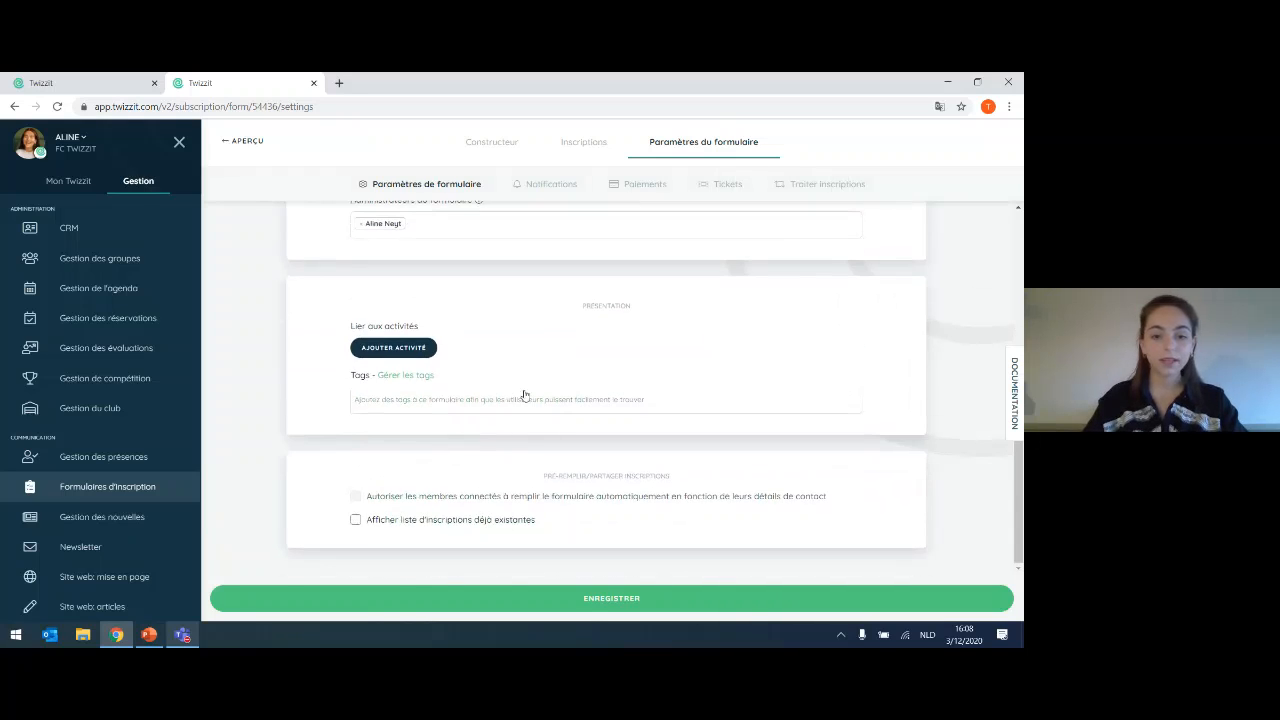
{"action": "scroll", "coordinate": [500, 220], "scroll_direction": "up", "scroll_amount": 4}
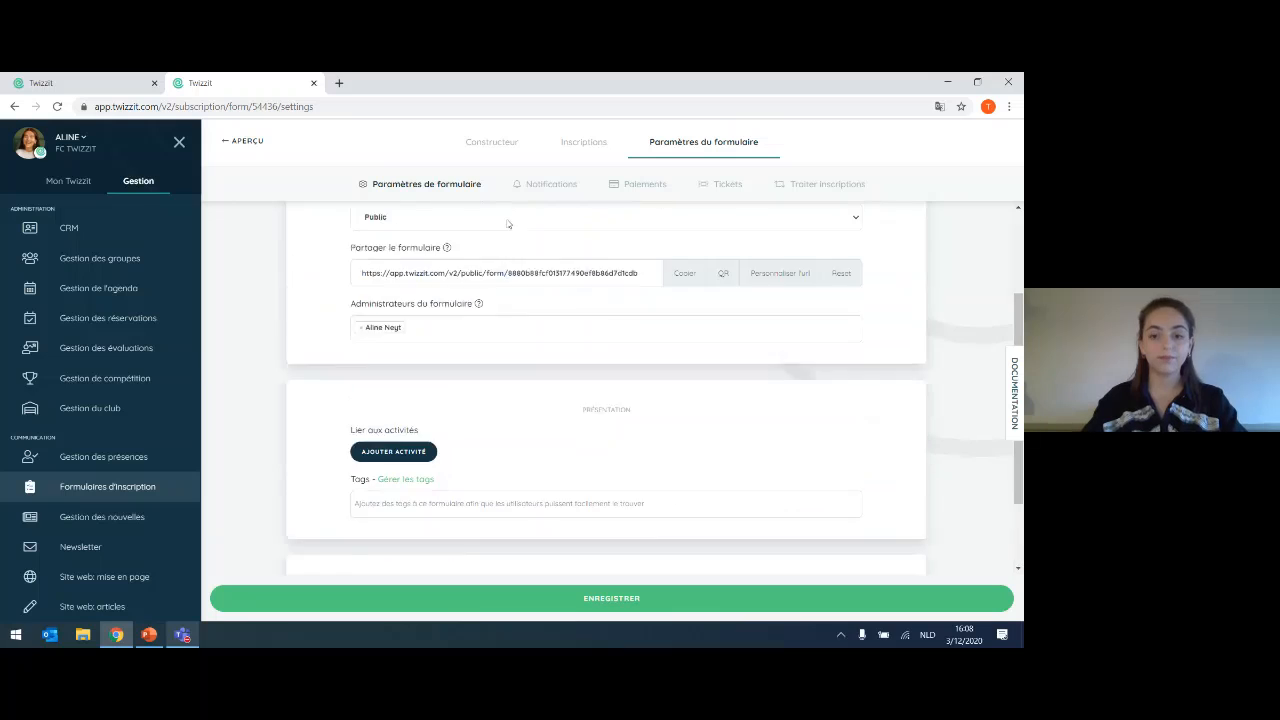
{"action": "left_click", "coordinate": [554, 187]}
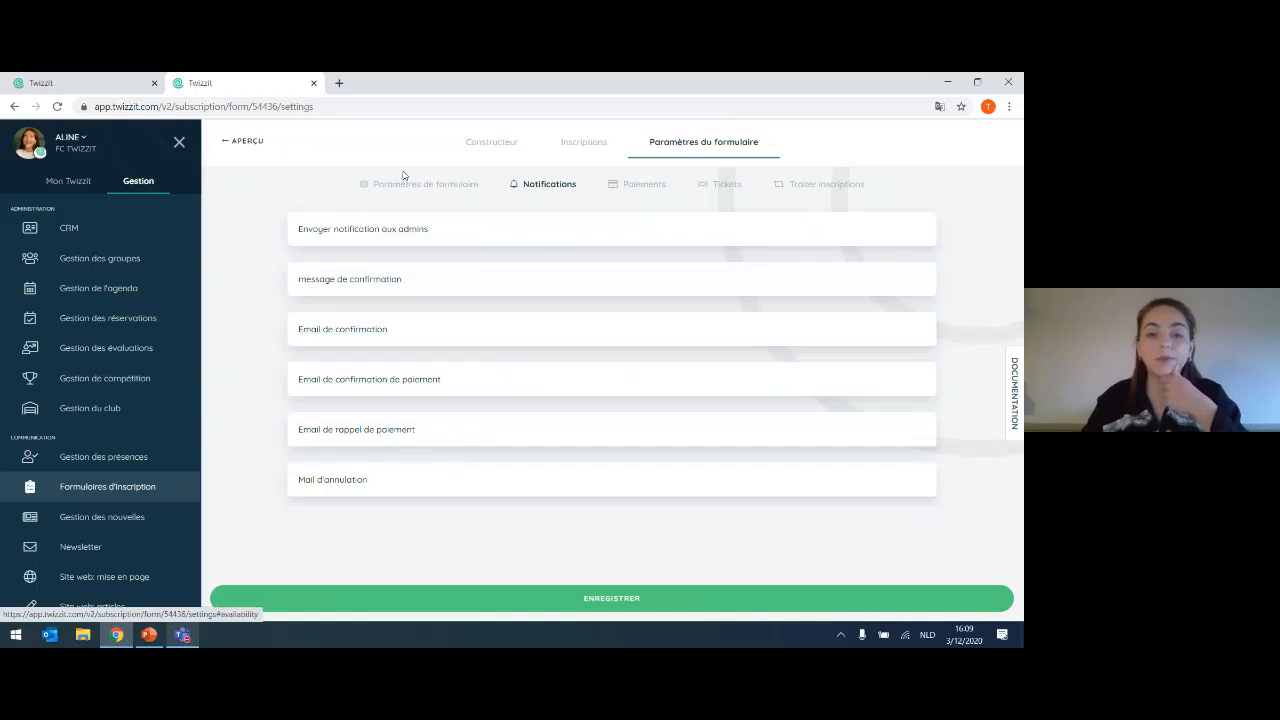
- Enable the notification to form admins for each registration and disable it again
{"action": "left_click", "coordinate": [367, 234]}
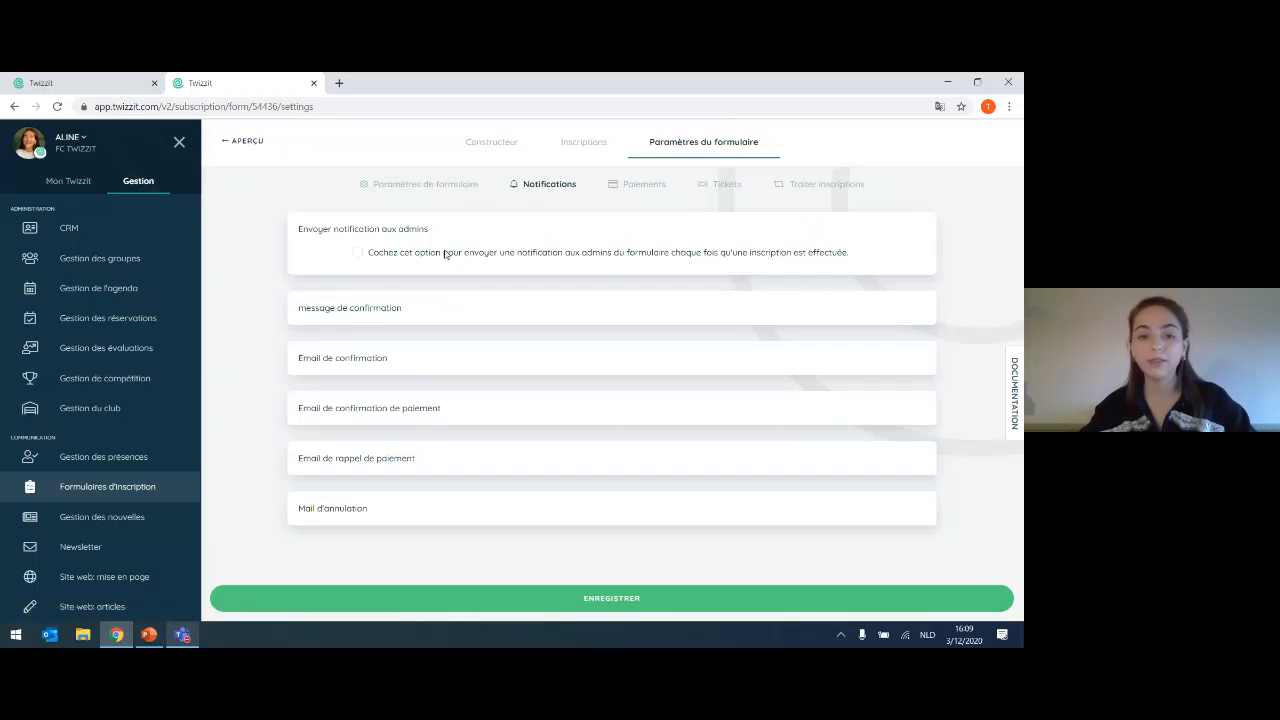
{"action": "left_click", "coordinate": [357, 252]}
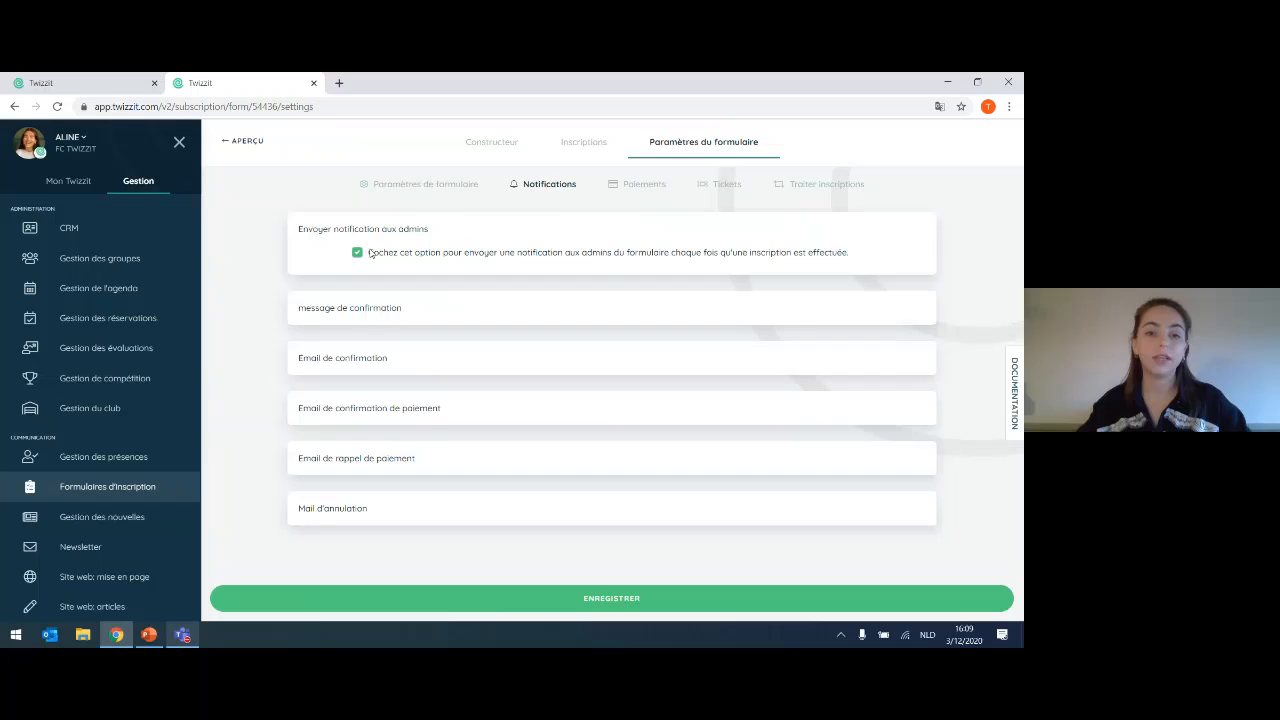
{"action": "left_click", "coordinate": [357, 252]}
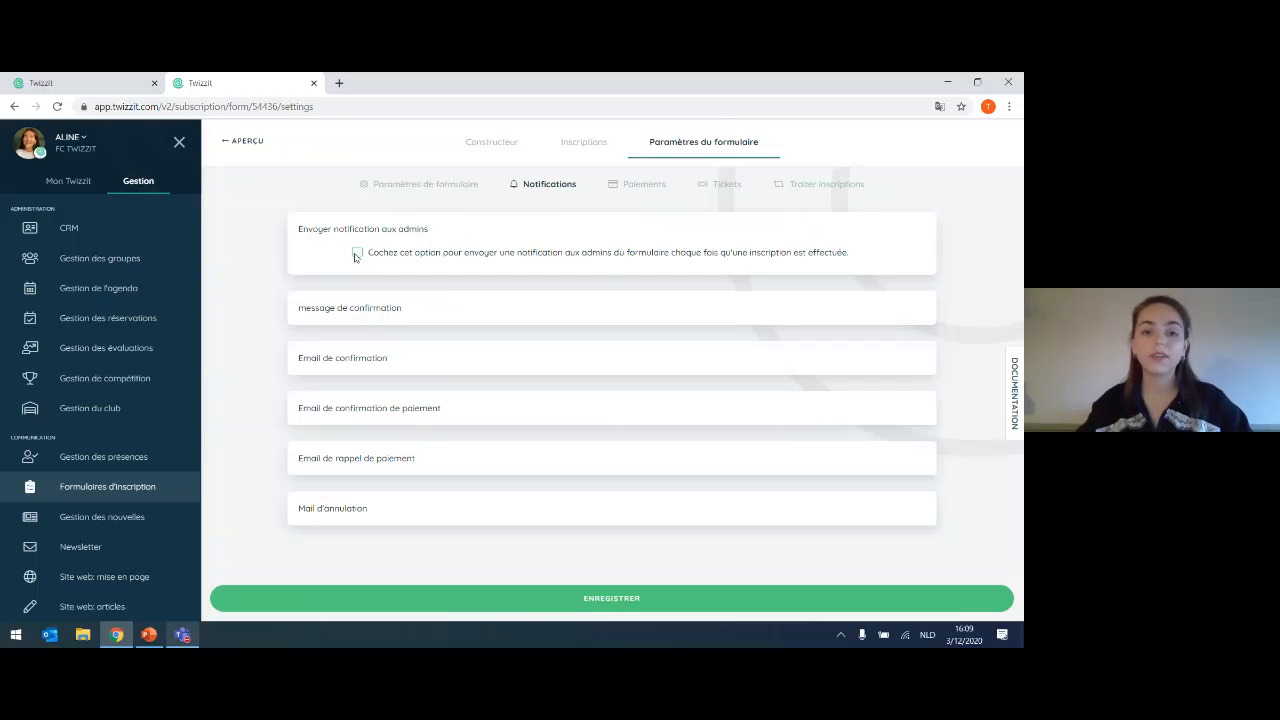
- Enable a custom confirmation message to show when a registration has been submitted
{"action": "left_click", "coordinate": [338, 309]}
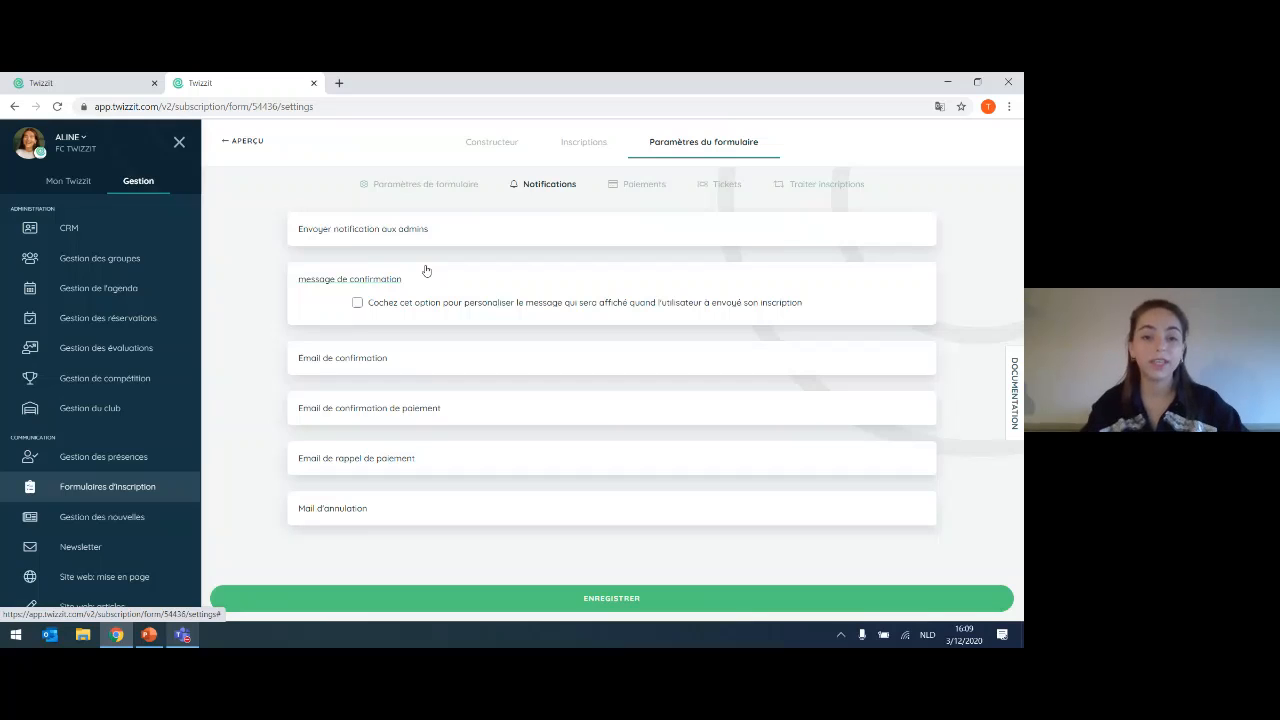
{"action": "left_click", "coordinate": [370, 312]}
{"action": "scroll", "coordinate": [463, 389], "scroll_direction": "down", "scroll_amount": 3}
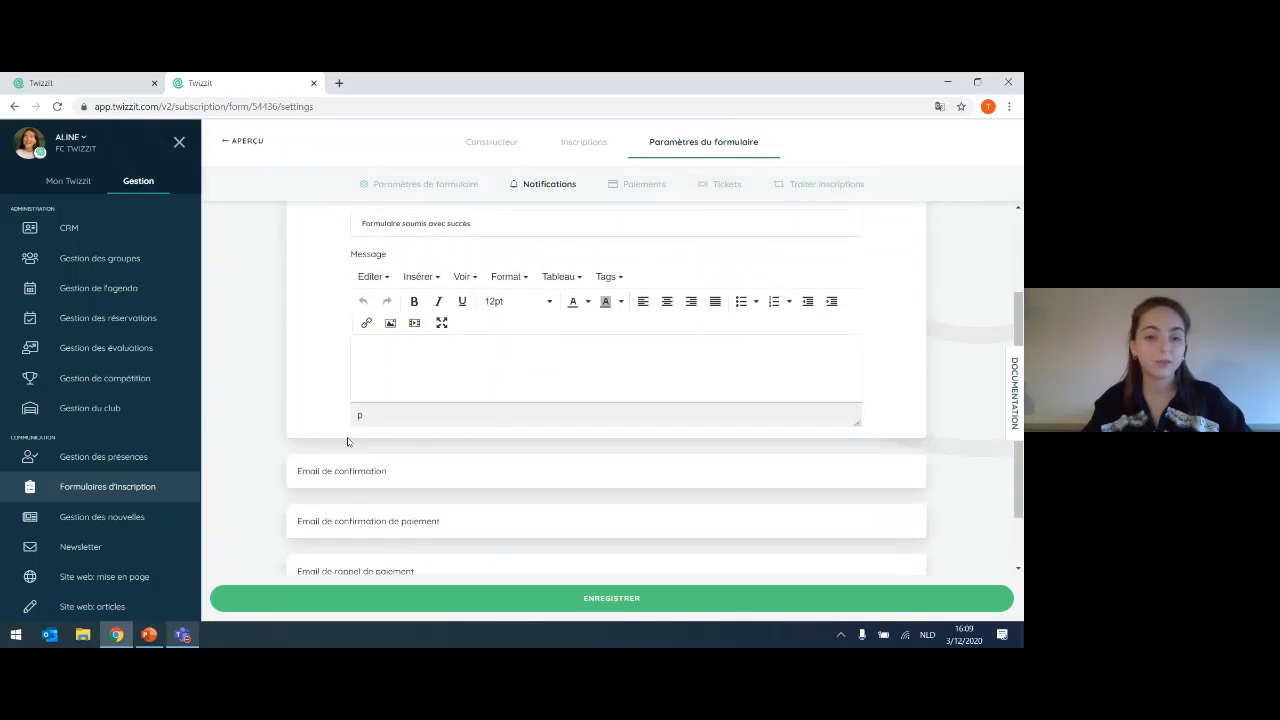
- Enable the confirmation email to the user after form submission and include the overview of the entry in it
{"action": "left_click", "coordinate": [372, 470]}
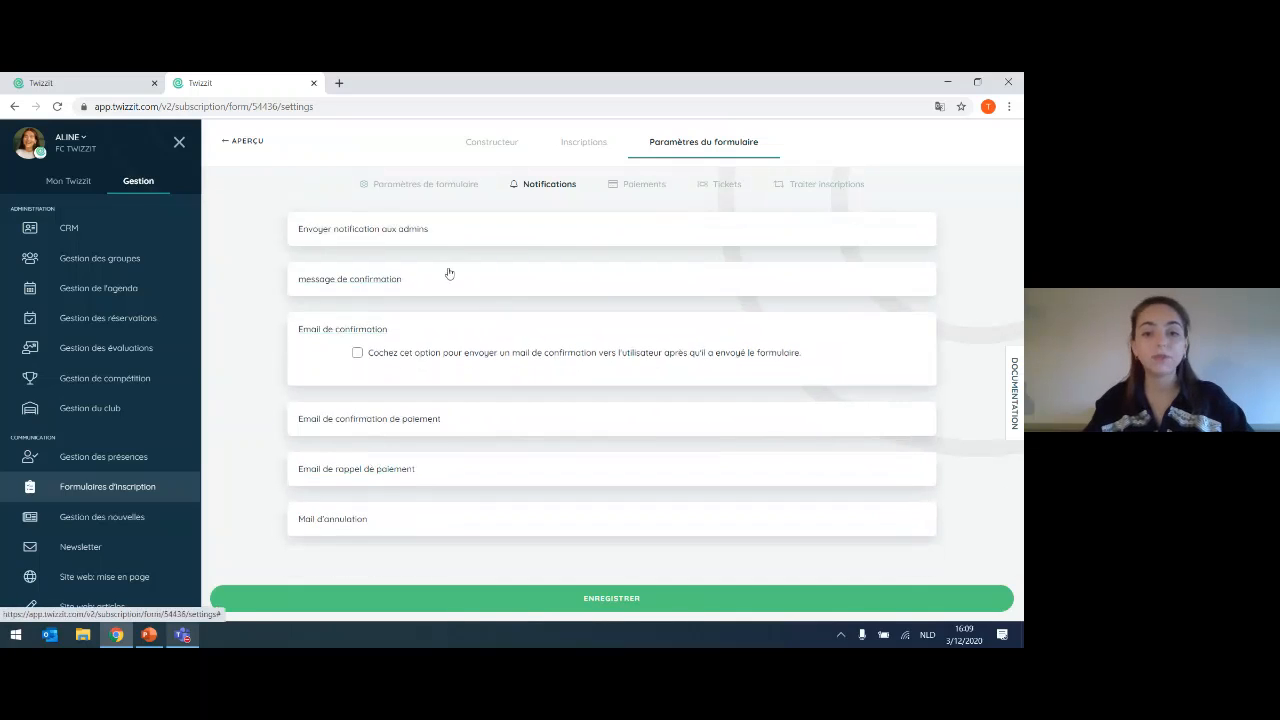
{"action": "left_click", "coordinate": [357, 352]}
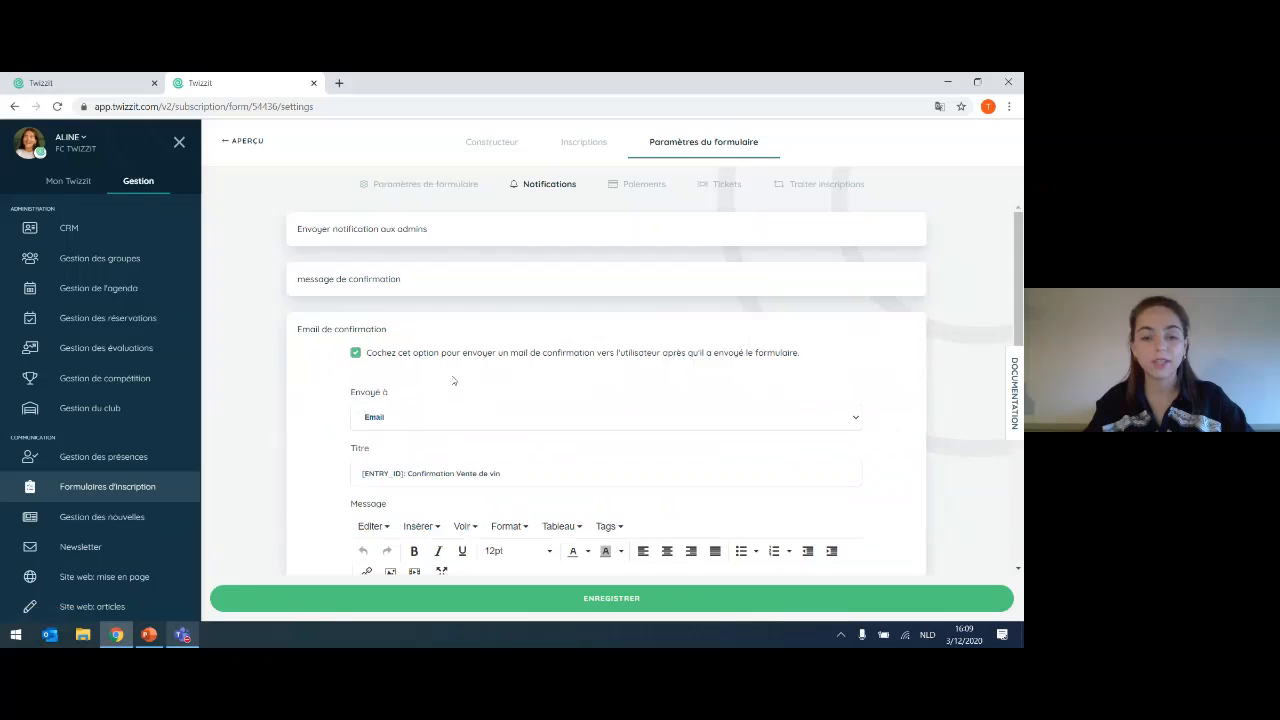
{"action": "scroll", "coordinate": [380, 430], "scroll_direction": "down", "scroll_amount": 2}
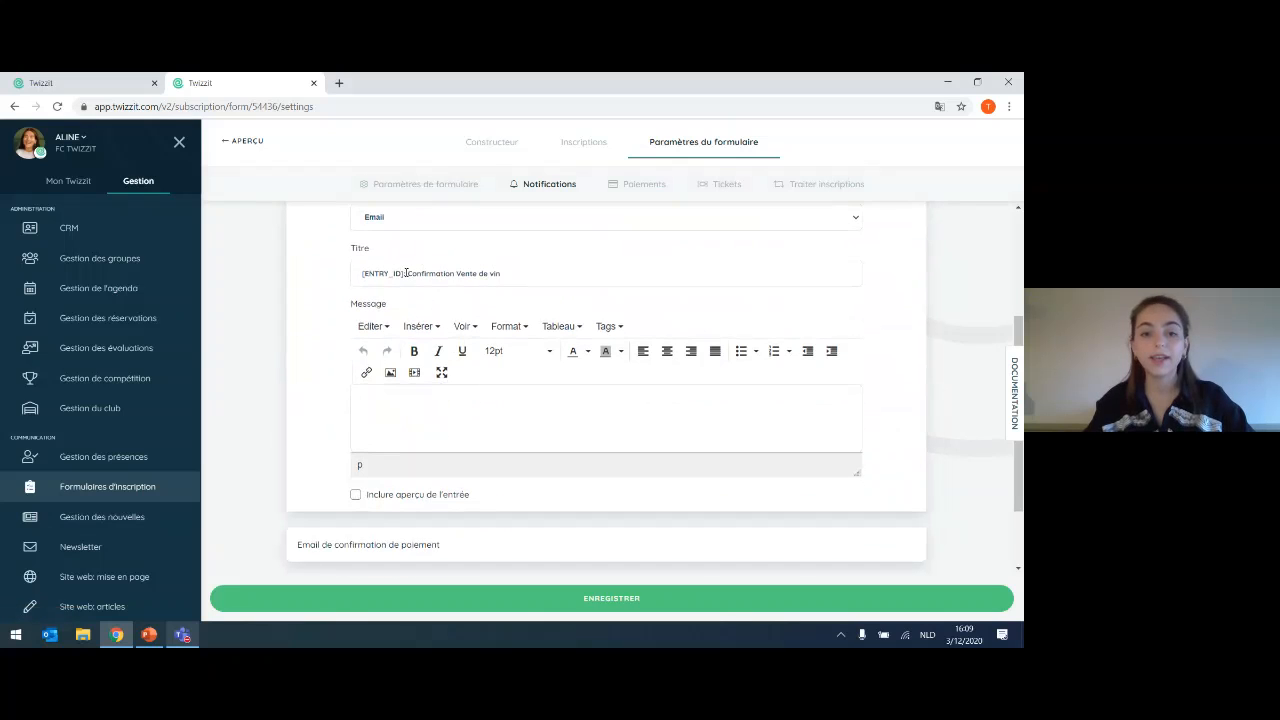
{"action": "left_click", "coordinate": [406, 273]}
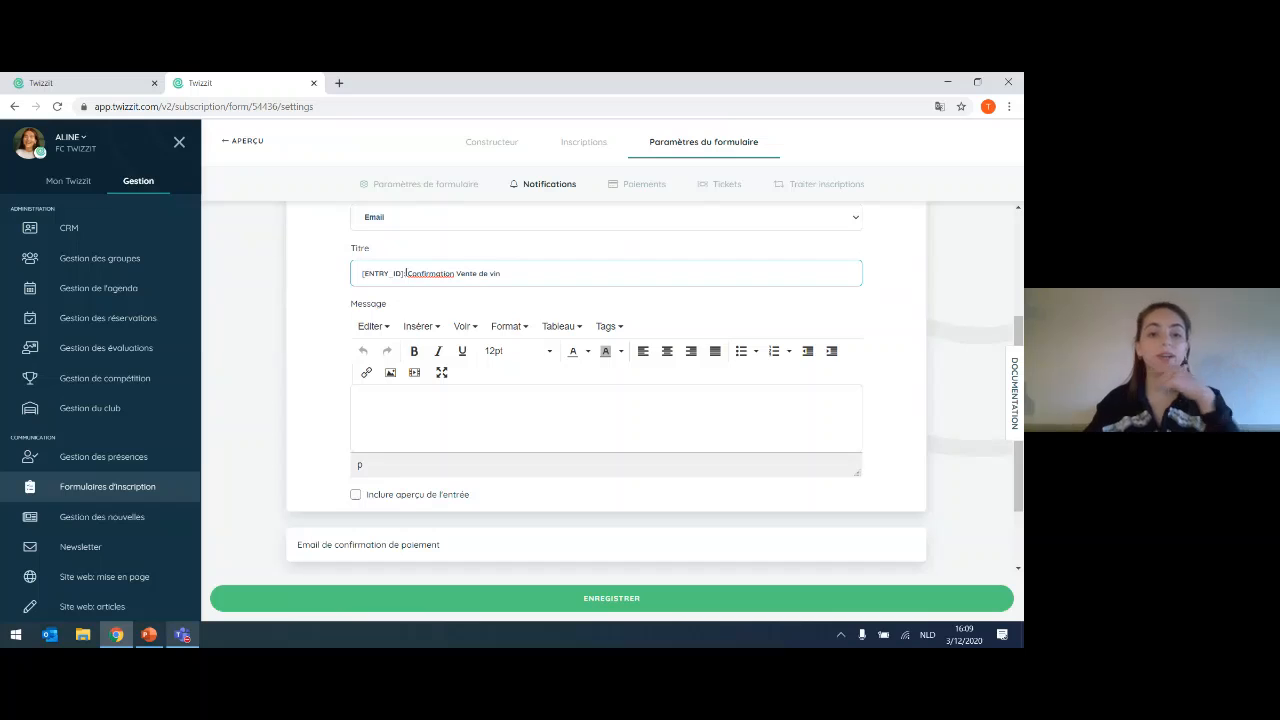
{"action": "left_click", "coordinate": [410, 400]}
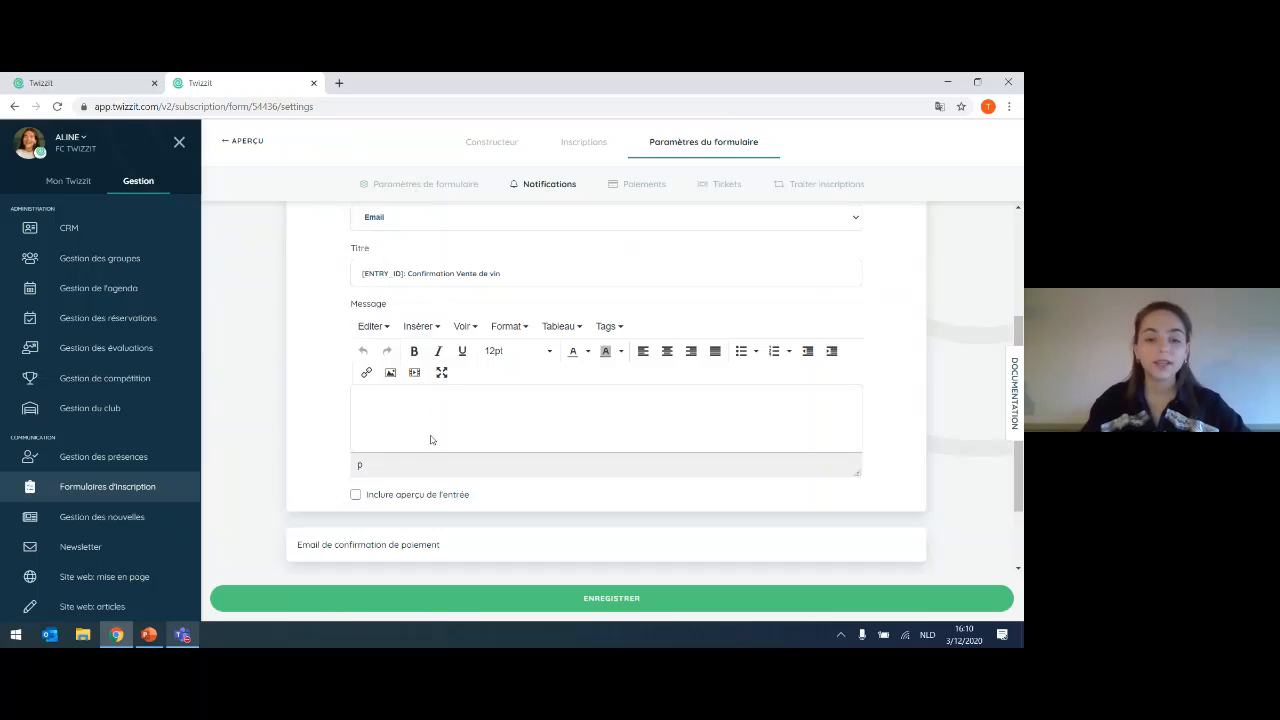
{"action": "left_click", "coordinate": [355, 494]}
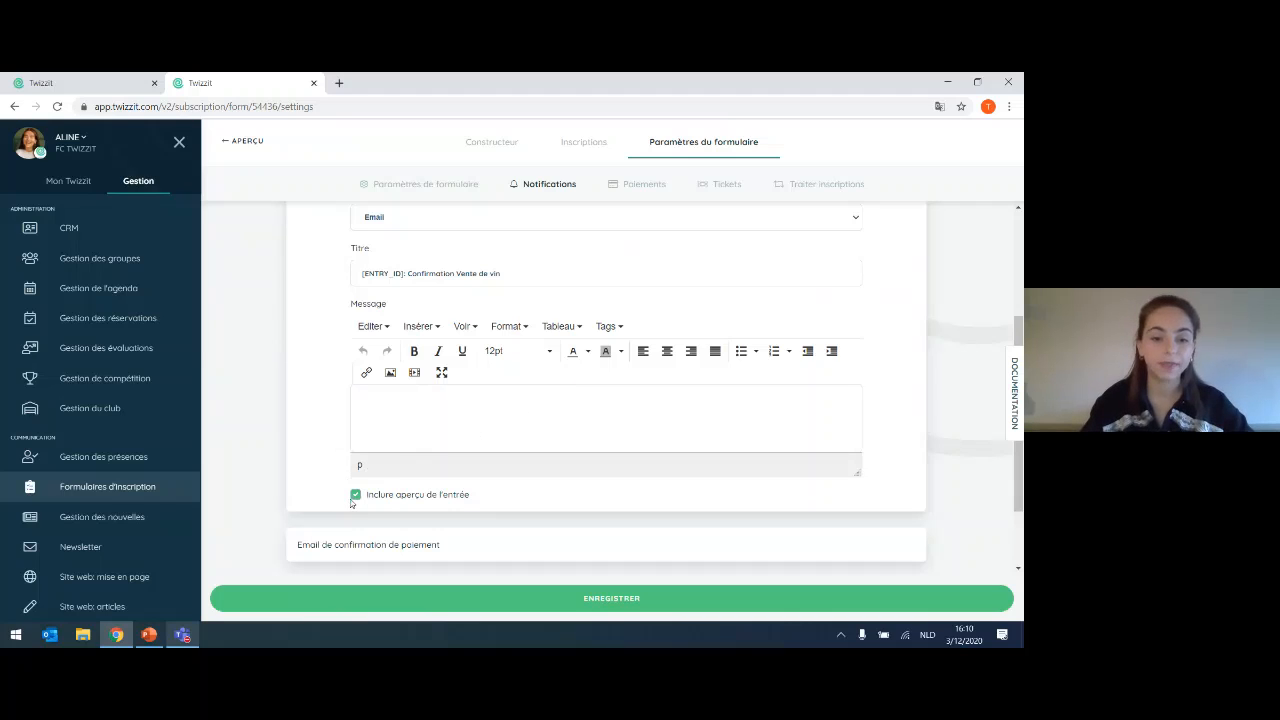
- Review the payment confirmation email's recipient, title and content, and open the payment reminder email's settings
{"action": "left_click", "coordinate": [389, 538]}
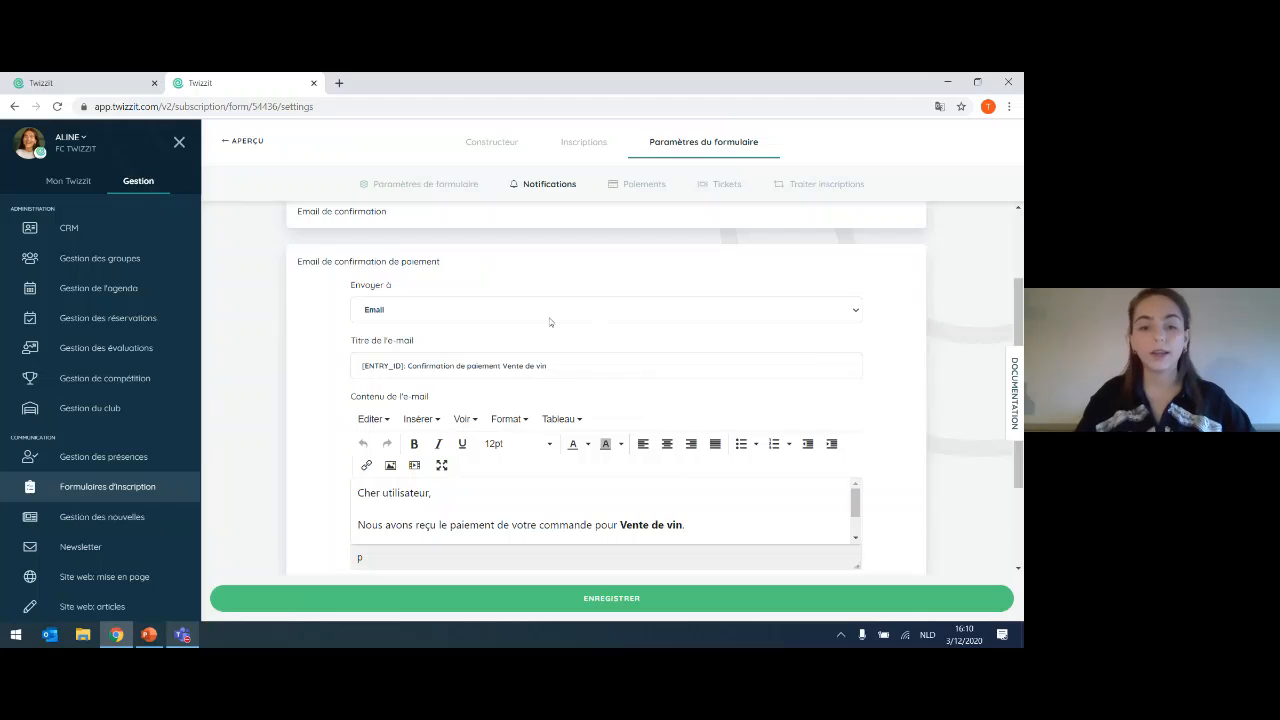
{"action": "scroll", "coordinate": [530, 440], "scroll_direction": "down", "scroll_amount": 3}
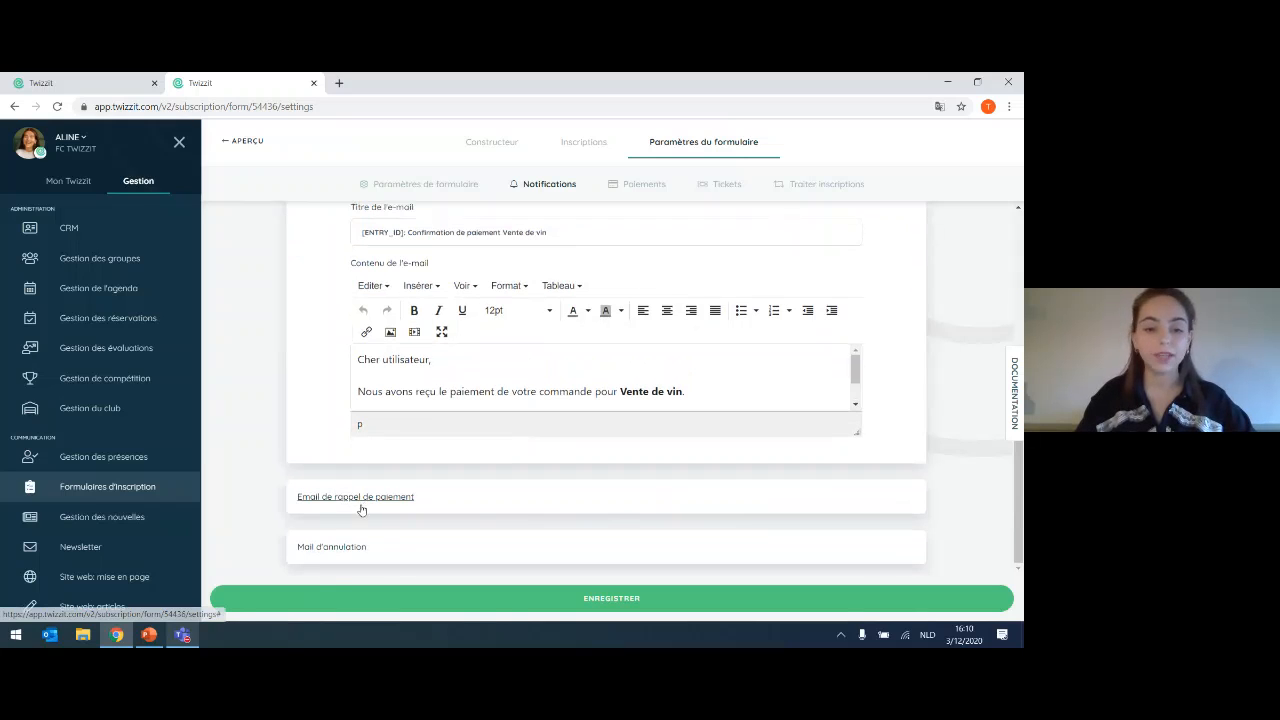
{"action": "scroll", "coordinate": [540, 420], "scroll_direction": "up", "scroll_amount": 2}
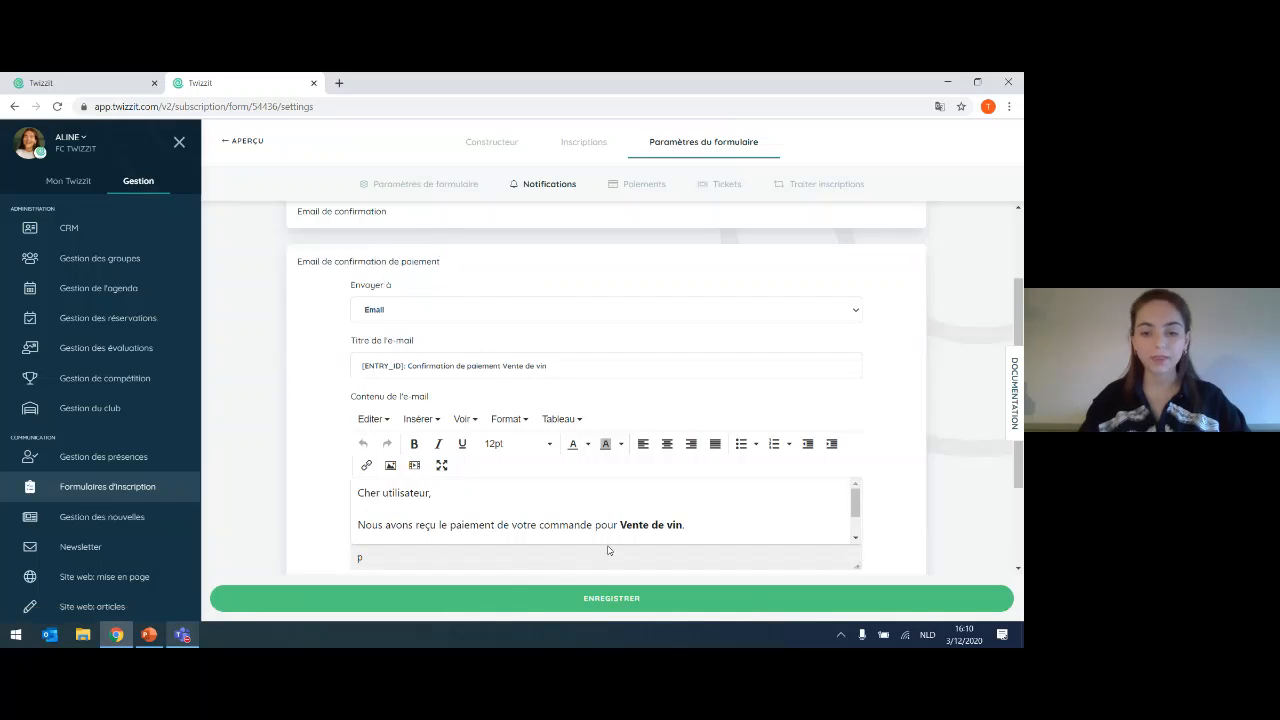
{"action": "left_click", "coordinate": [439, 264]}
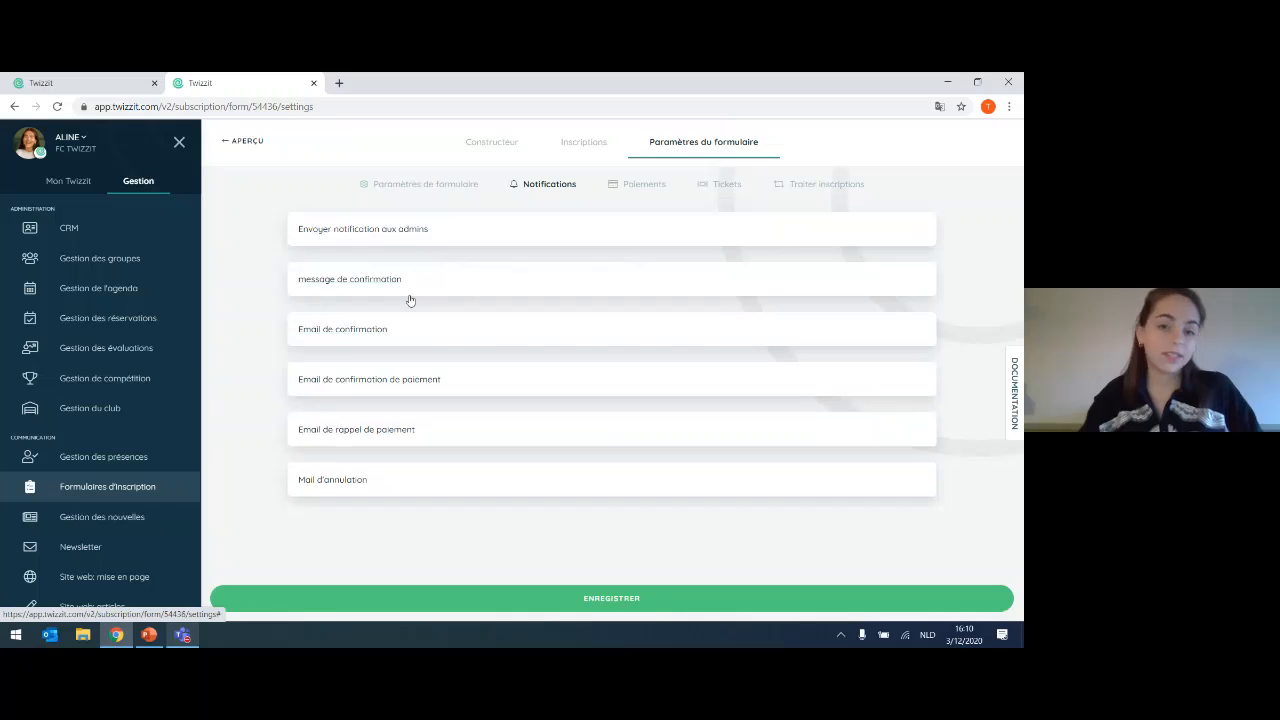
{"action": "left_click", "coordinate": [405, 431]}
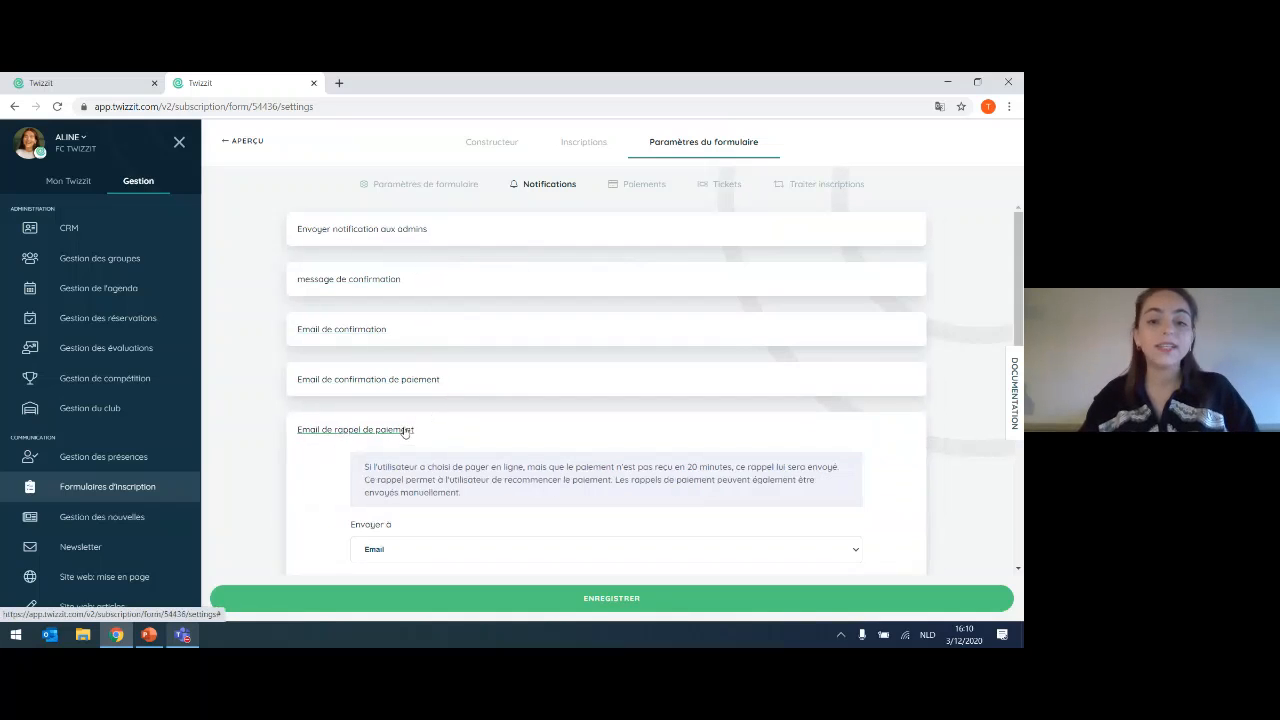
- Review the payment reminder email's explanation, recipient, title and content, and collapse its settings
{"action": "scroll", "coordinate": [560, 378], "scroll_direction": "down", "scroll_amount": 2}
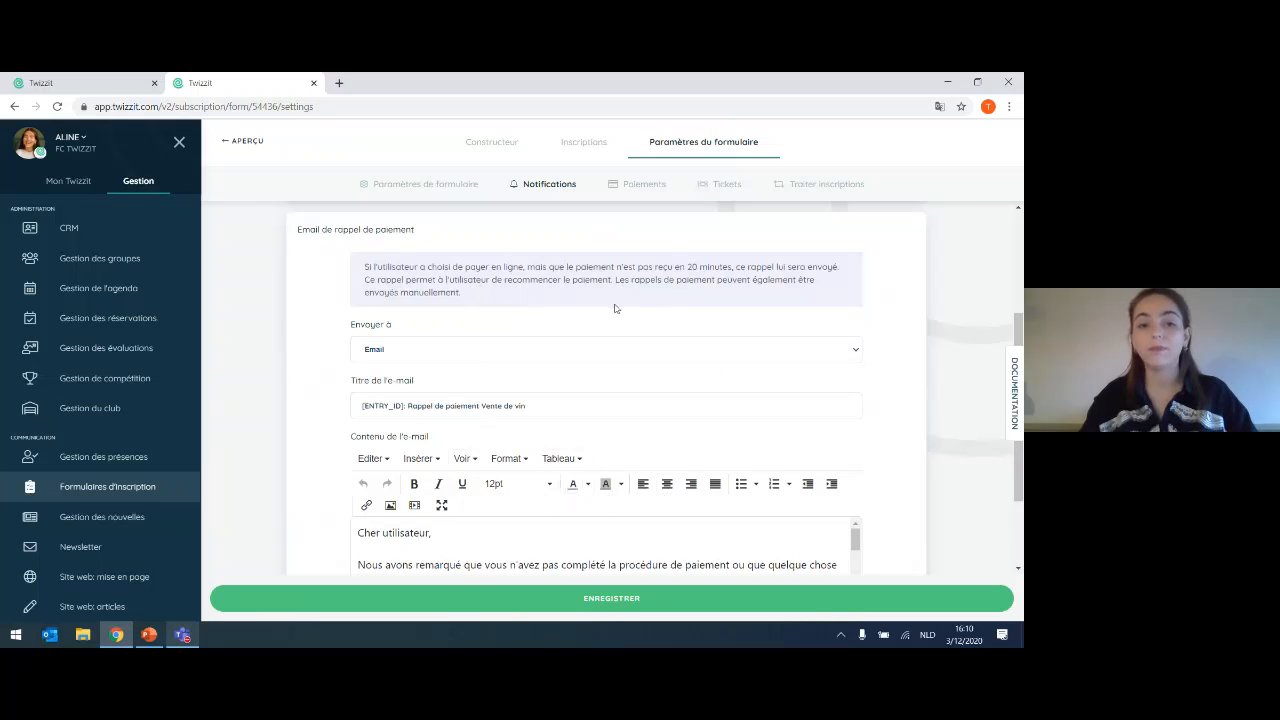
{"action": "scroll", "coordinate": [537, 392], "scroll_direction": "down", "scroll_amount": 1}
{"action": "scroll", "coordinate": [420, 280], "scroll_direction": "up", "scroll_amount": 1}
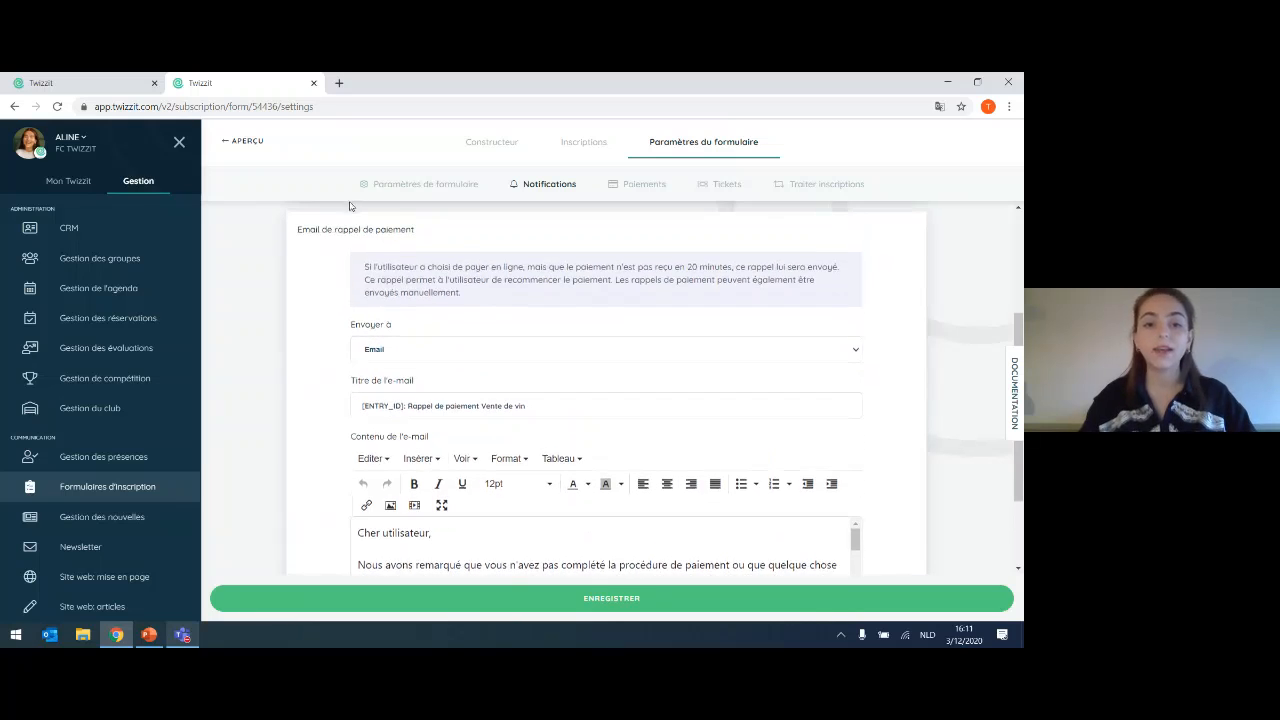
{"action": "left_click", "coordinate": [349, 230]}
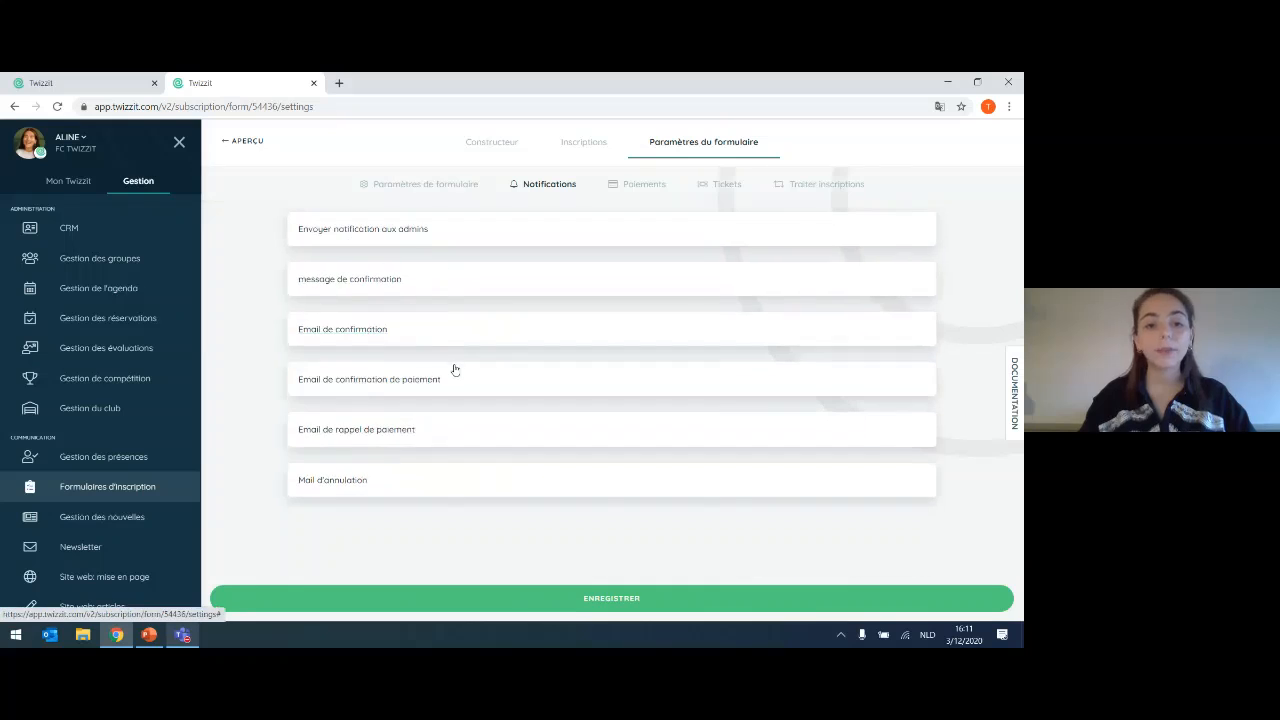
- Examine the cancellation email's sending condition, recipient, title and content
{"action": "left_click", "coordinate": [366, 484]}
{"action": "scroll", "coordinate": [519, 428], "scroll_direction": "down", "scroll_amount": 1}
{"action": "scroll", "coordinate": [525, 432], "scroll_direction": "down", "scroll_amount": 3}
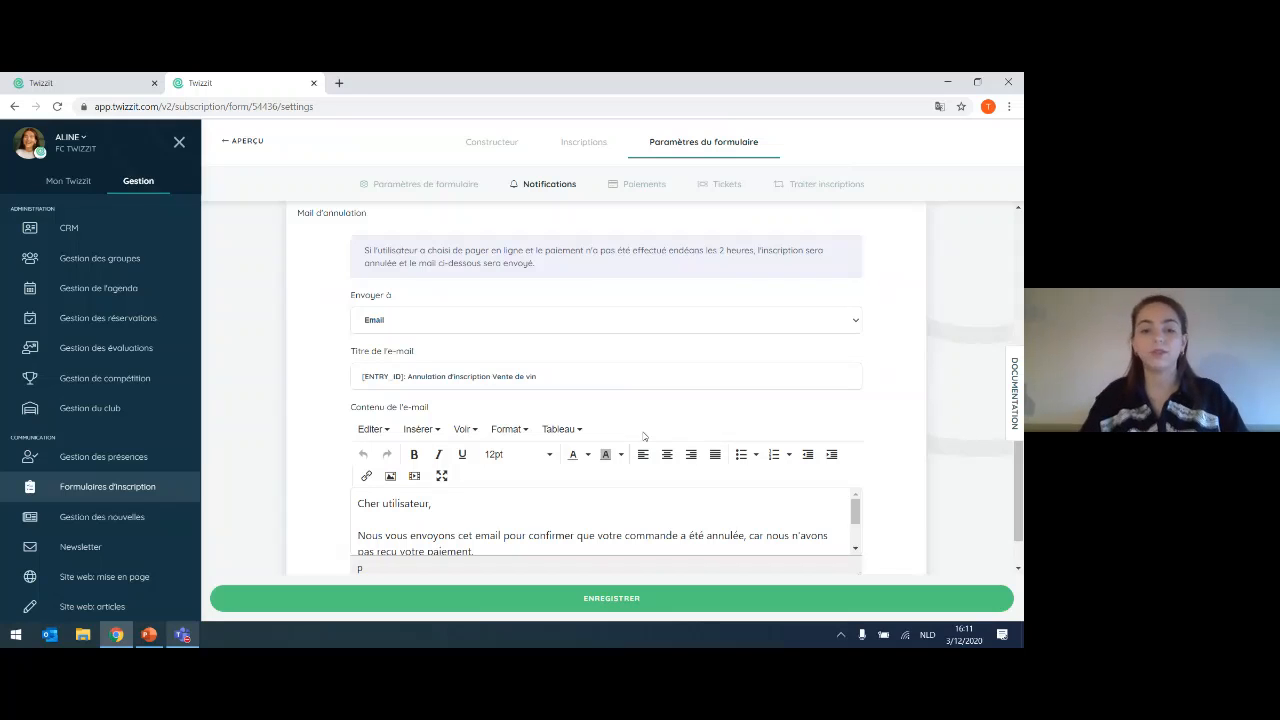
{"action": "scroll", "coordinate": [496, 480], "scroll_direction": "down", "scroll_amount": 1}
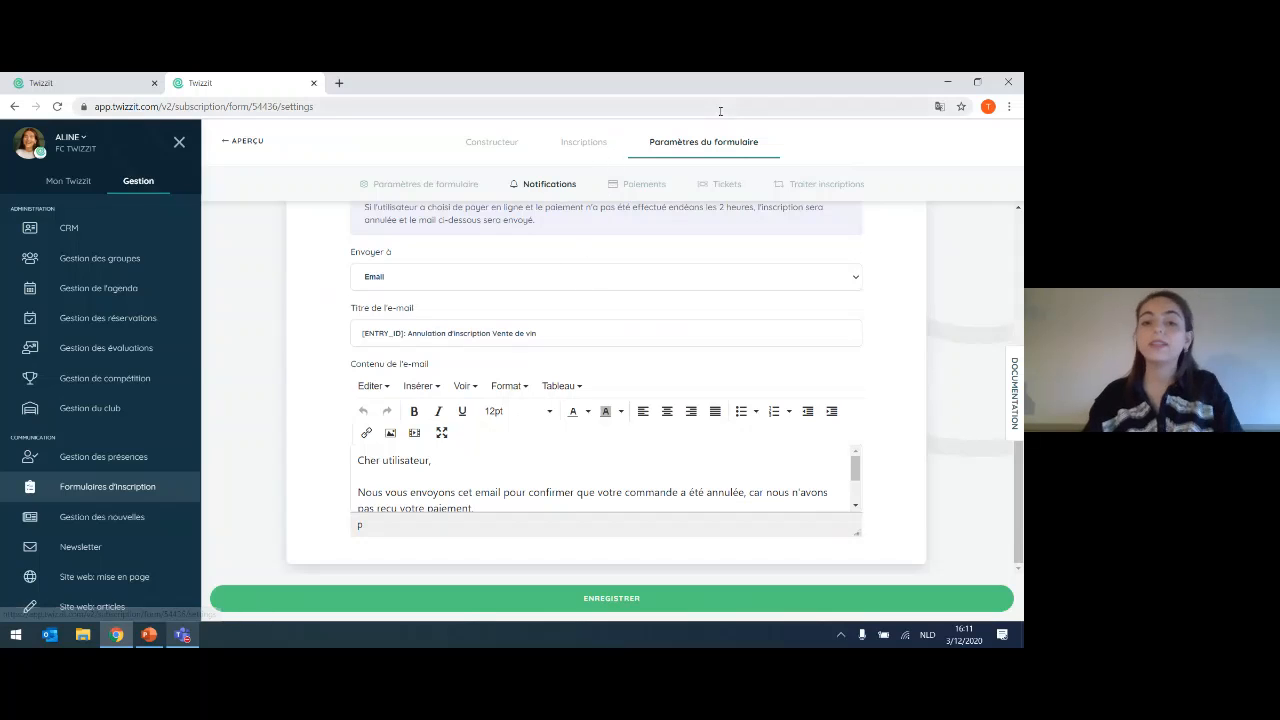
- Enable online payments for the form, review the conditions and linked payment accounts, and disable online payments again
{"action": "left_click", "coordinate": [657, 185]}
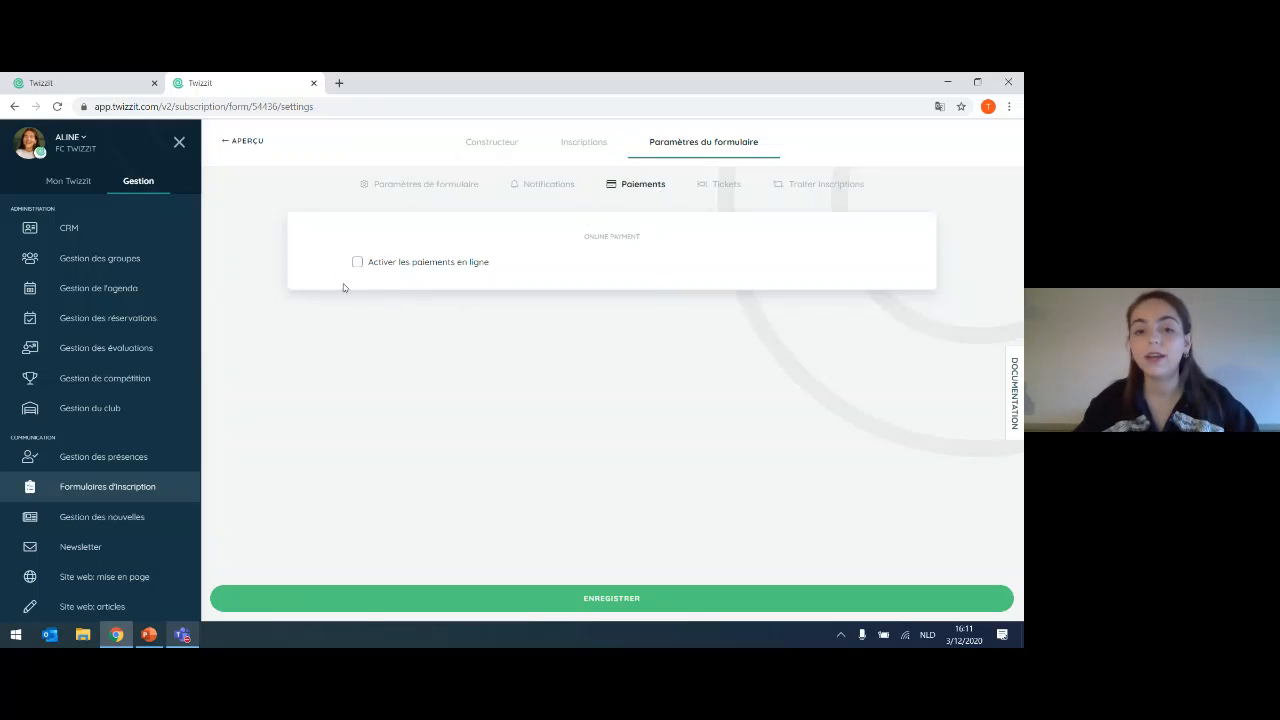
{"action": "left_click", "coordinate": [396, 263]}
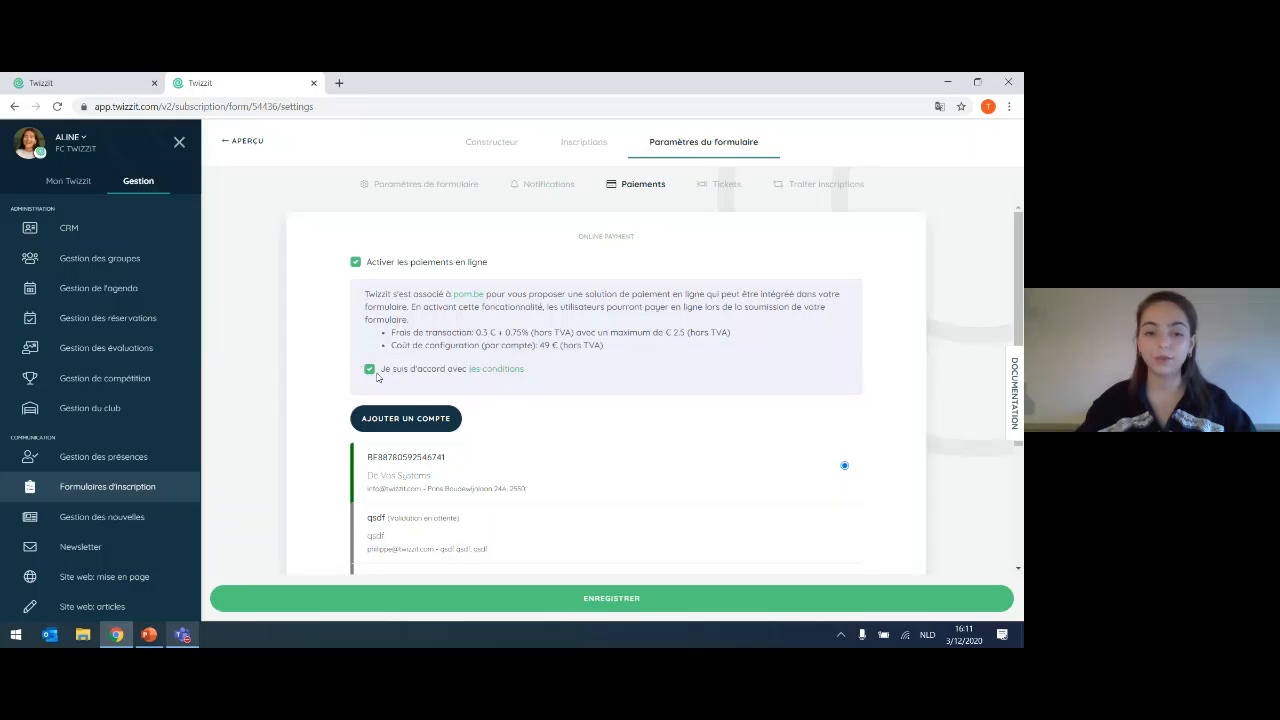
{"action": "scroll", "coordinate": [478, 412], "scroll_direction": "down", "scroll_amount": 2}
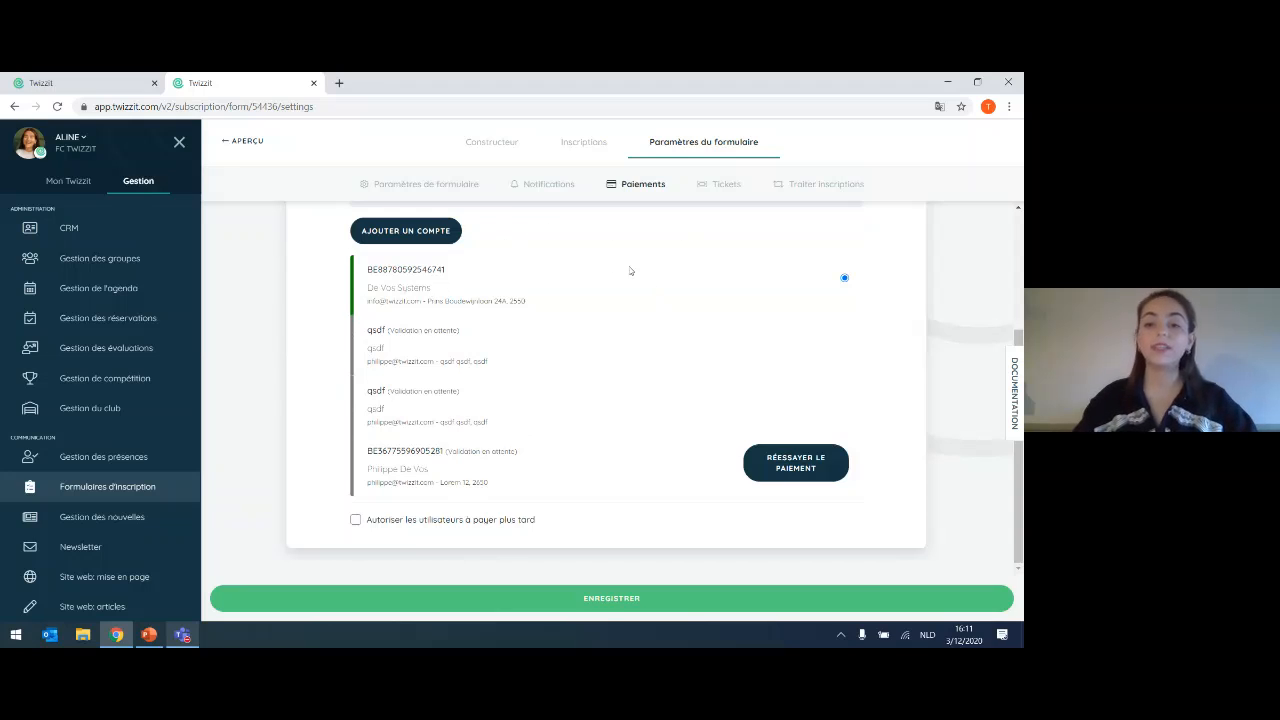
{"action": "scroll", "coordinate": [587, 476], "scroll_direction": "up", "scroll_amount": 2}
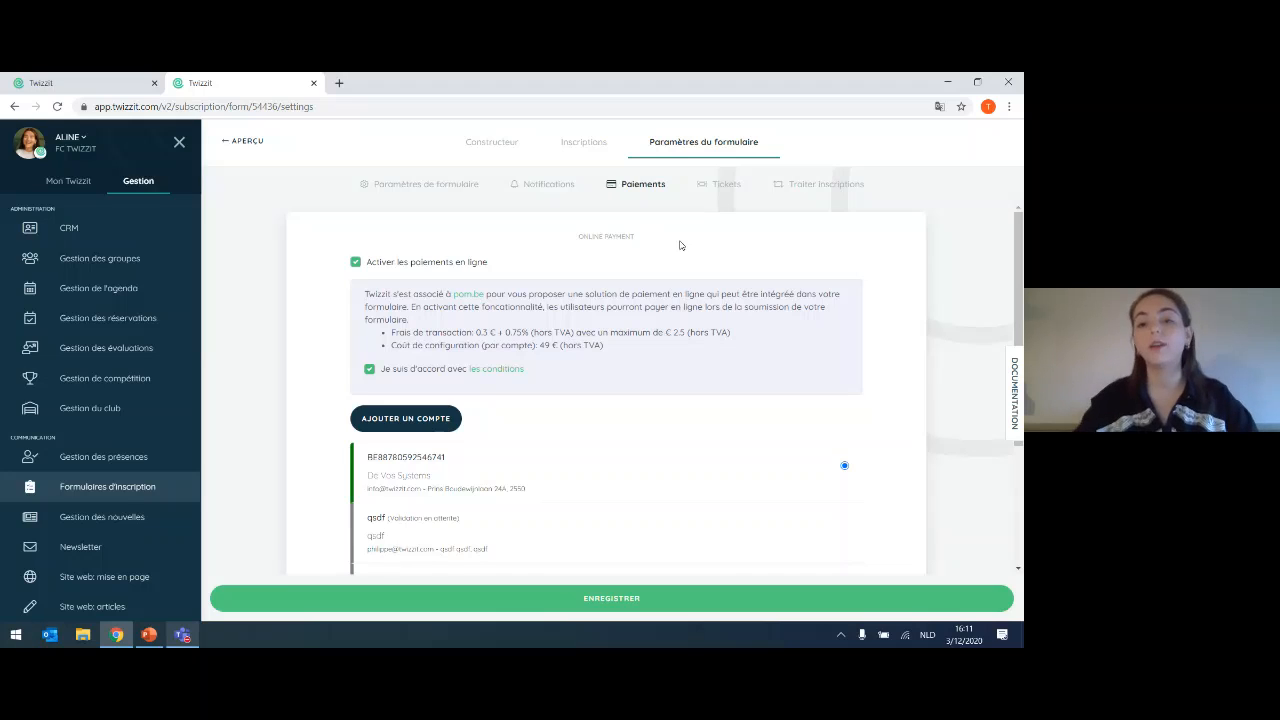
{"action": "left_click", "coordinate": [430, 263]}
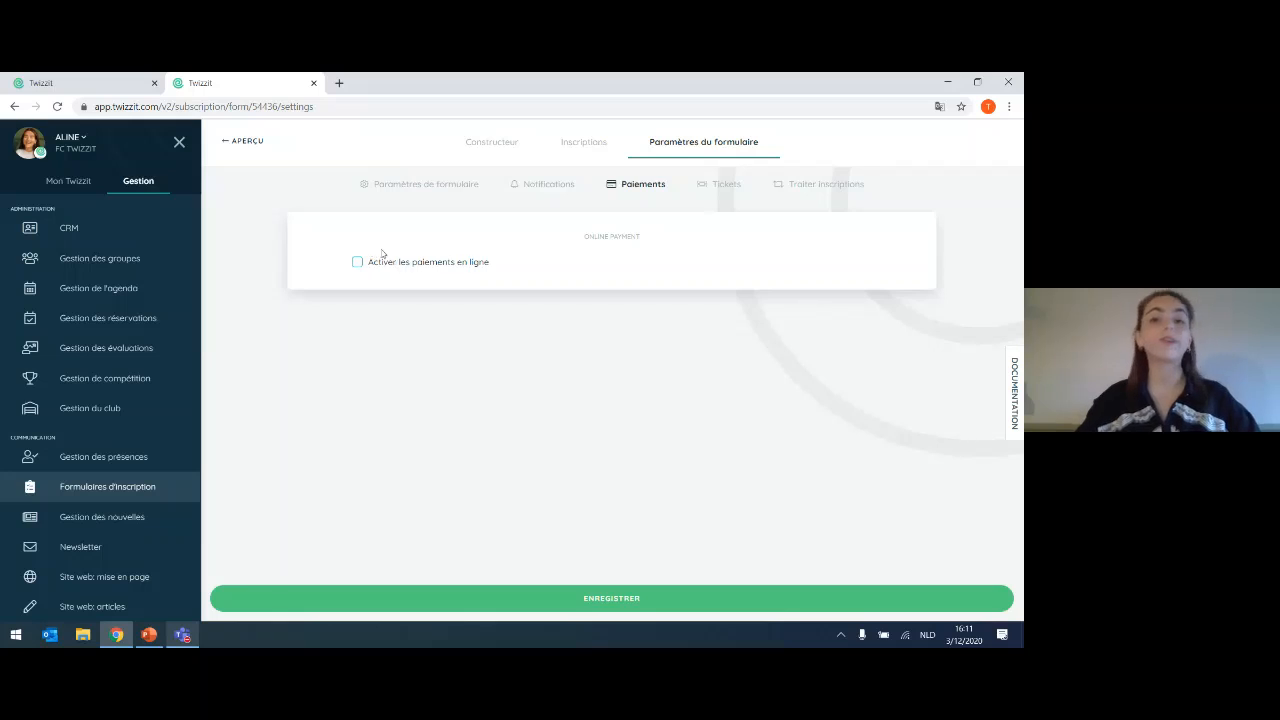
- Enable automatic ticket generation in the form's ticket settings
{"action": "left_click", "coordinate": [734, 188]}
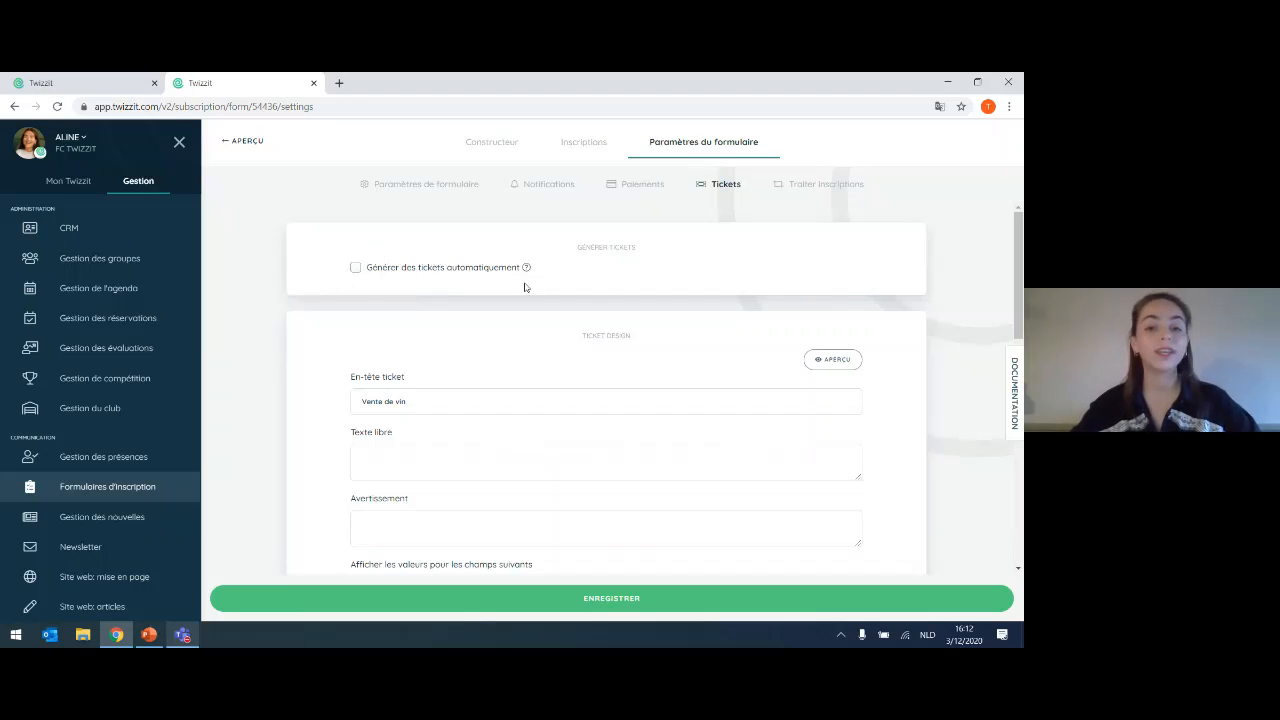
{"action": "left_click", "coordinate": [376, 269]}
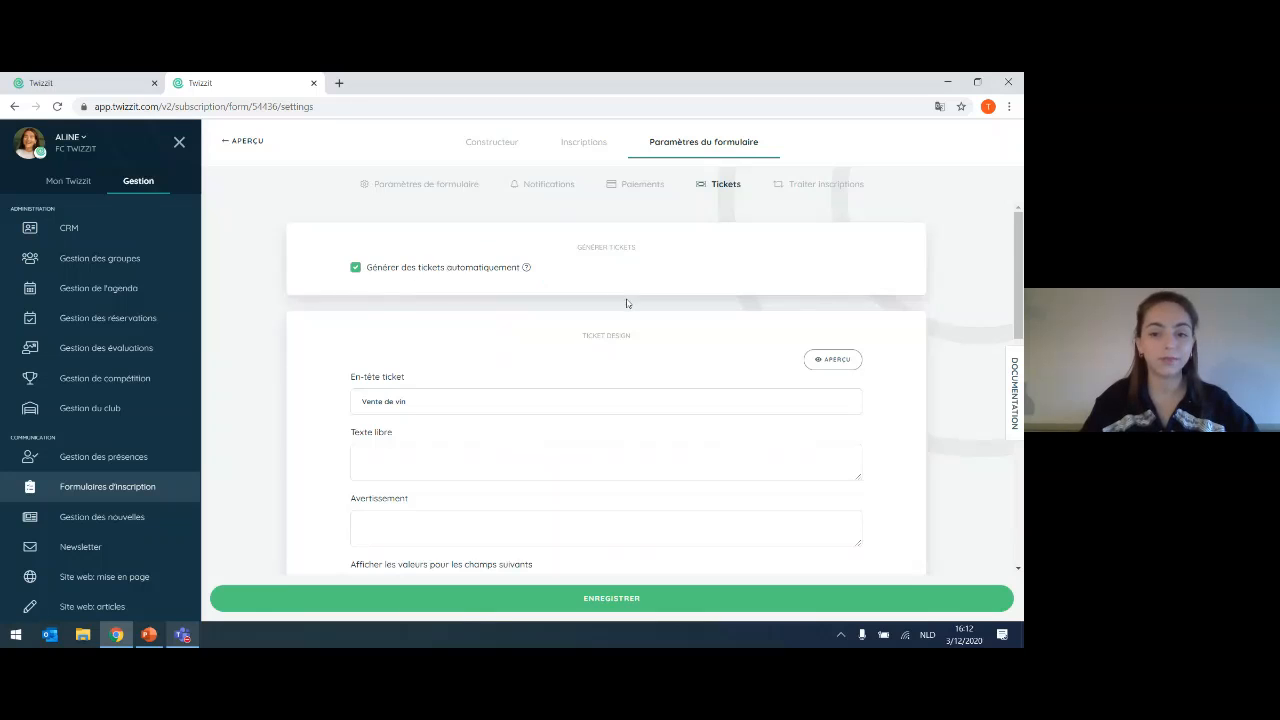
{"action": "scroll", "coordinate": [630, 304], "scroll_direction": "down", "scroll_amount": 1}
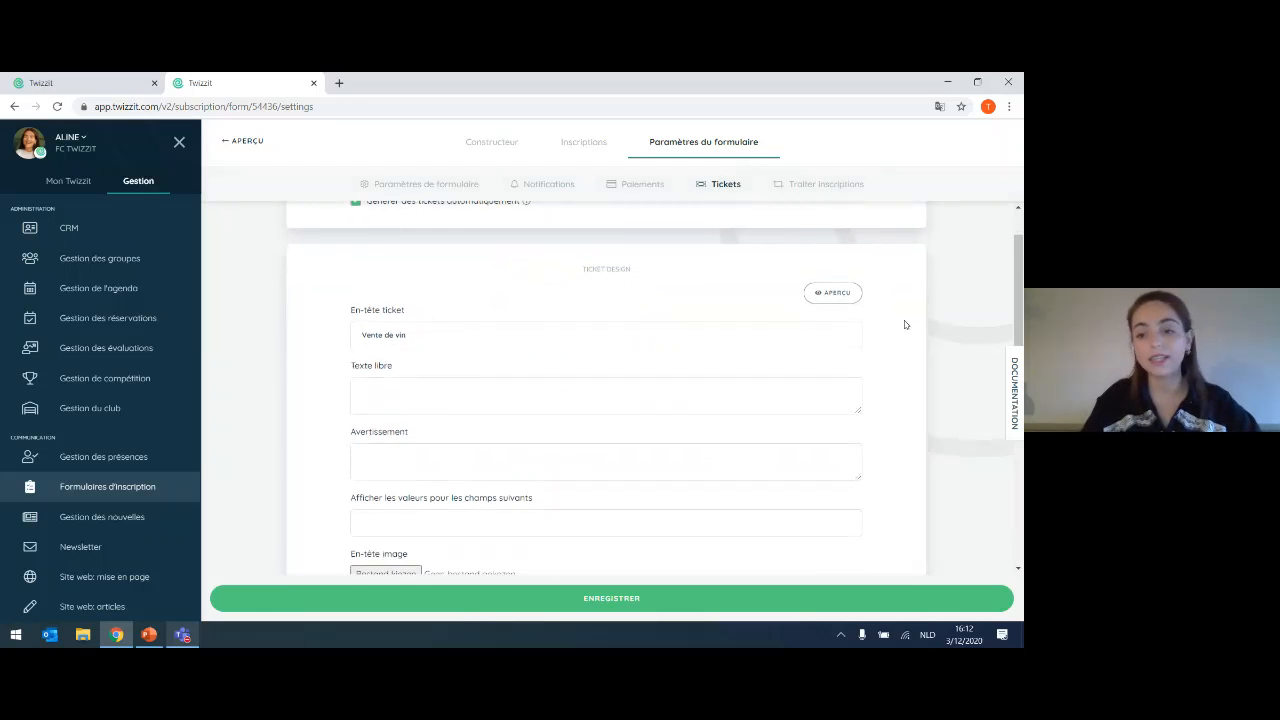
- Preview the default ticket design as a PDF and close the preview
{"action": "left_click", "coordinate": [831, 292]}
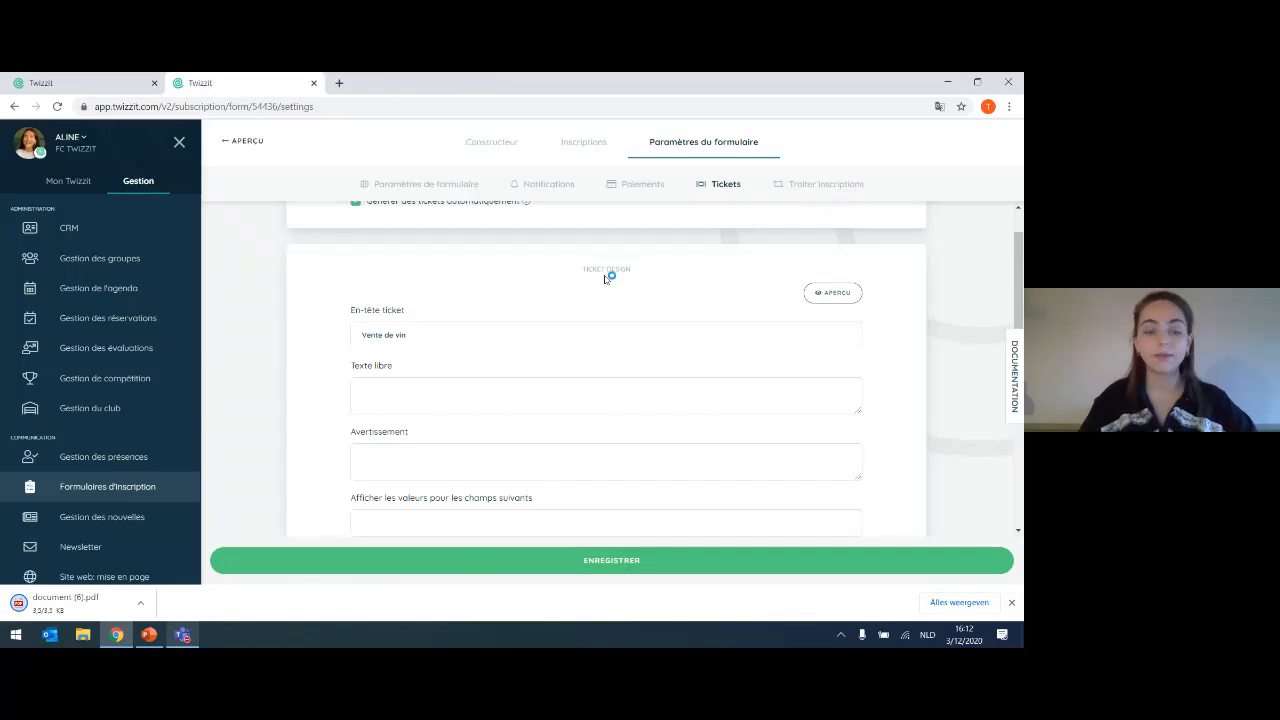
{"action": "left_click", "coordinate": [62, 603]}
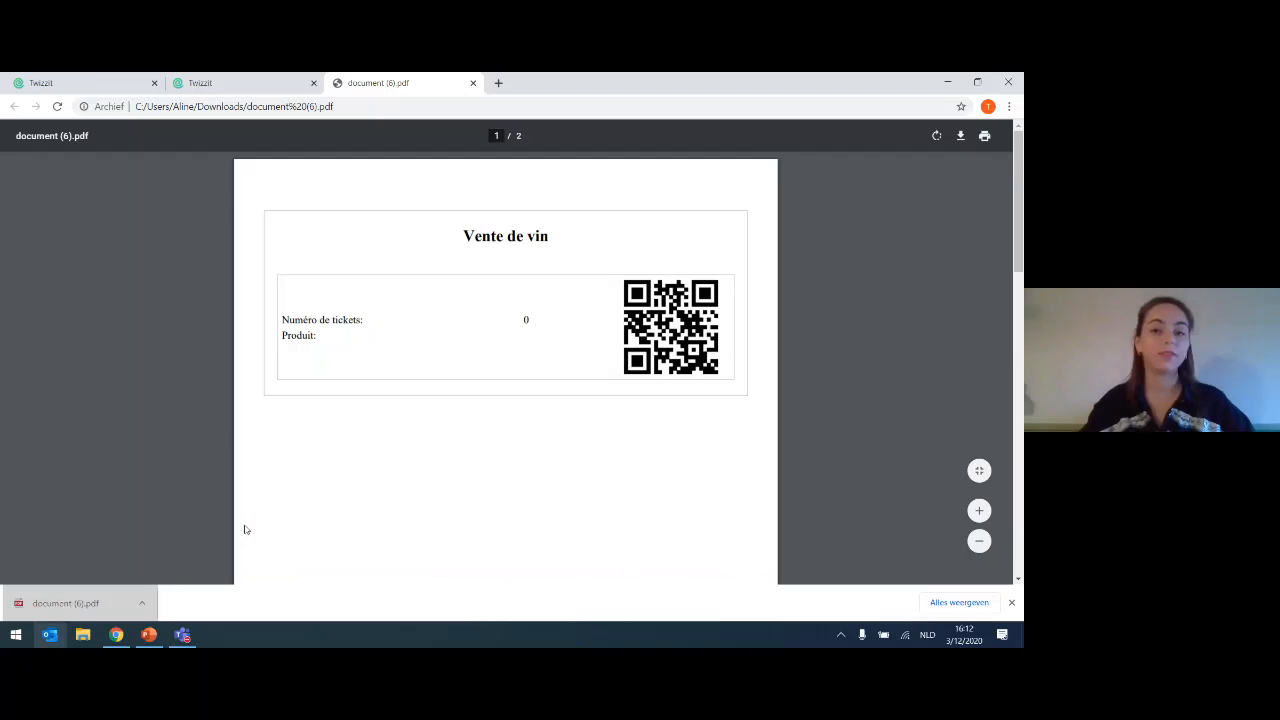
{"action": "left_click", "coordinate": [473, 83]}
- Enter sample characters as the ticket's free text and clear them again
{"action": "left_click", "coordinate": [443, 378]}
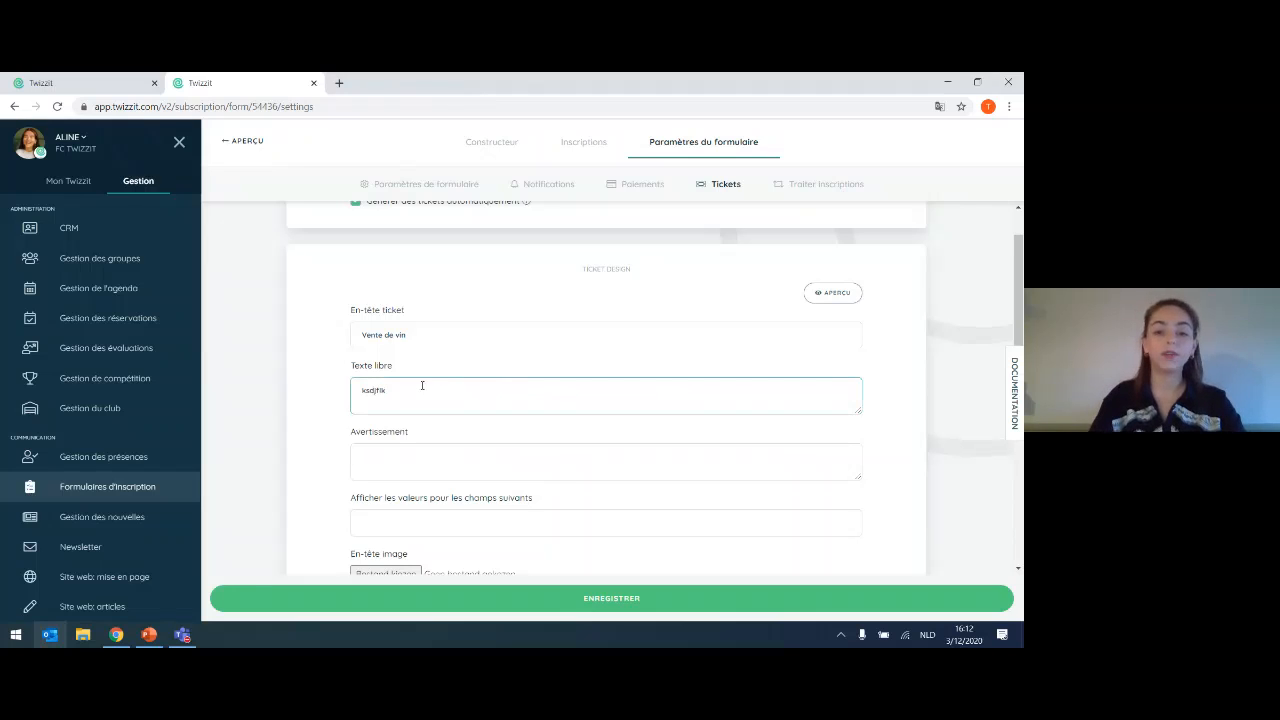
{"action": "left_click_drag", "start_coordinate": [422, 385], "coordinate": [329, 396]}
{"action": "key", "text": "BackSpace"}
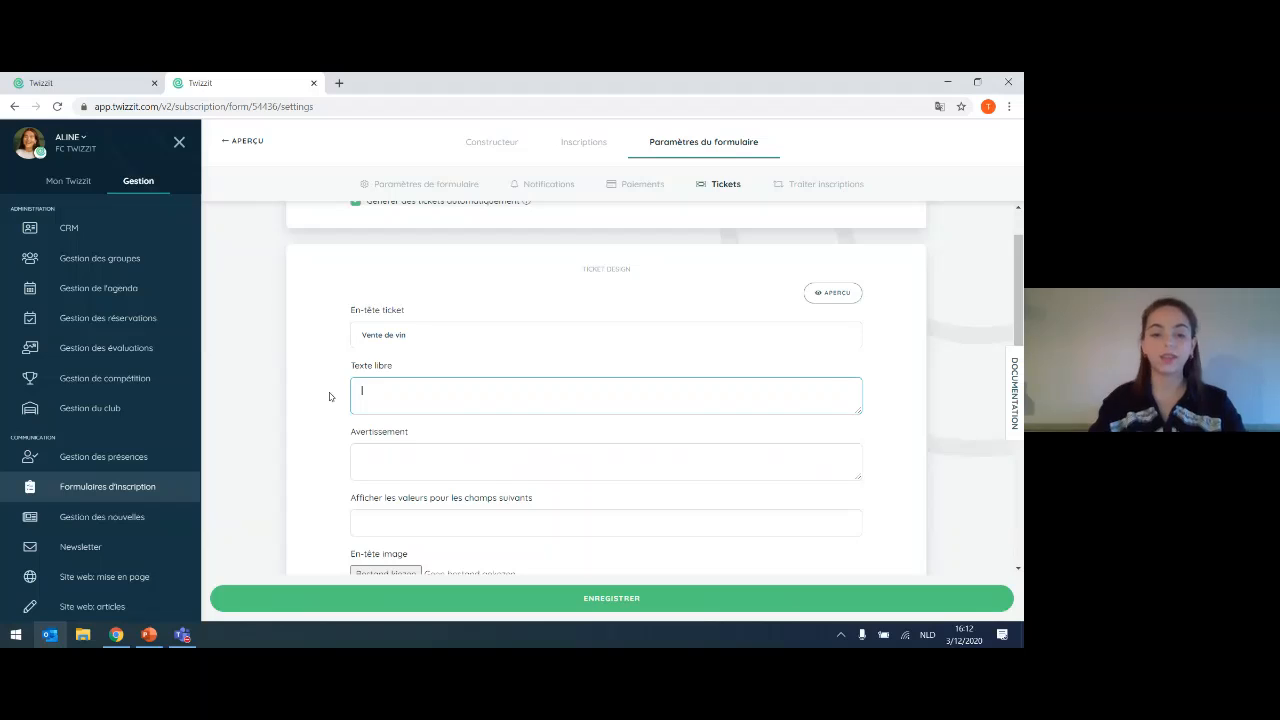
- Show the Nom et prénom field's value on the ticket and use 618947_2017_antica_viti_numero_uno_vino_rosso_pakket.png as the header image
{"action": "scroll", "coordinate": [422, 443], "scroll_direction": "down", "scroll_amount": 3}
{"action": "scroll", "coordinate": [382, 277], "scroll_direction": "up", "scroll_amount": 1}
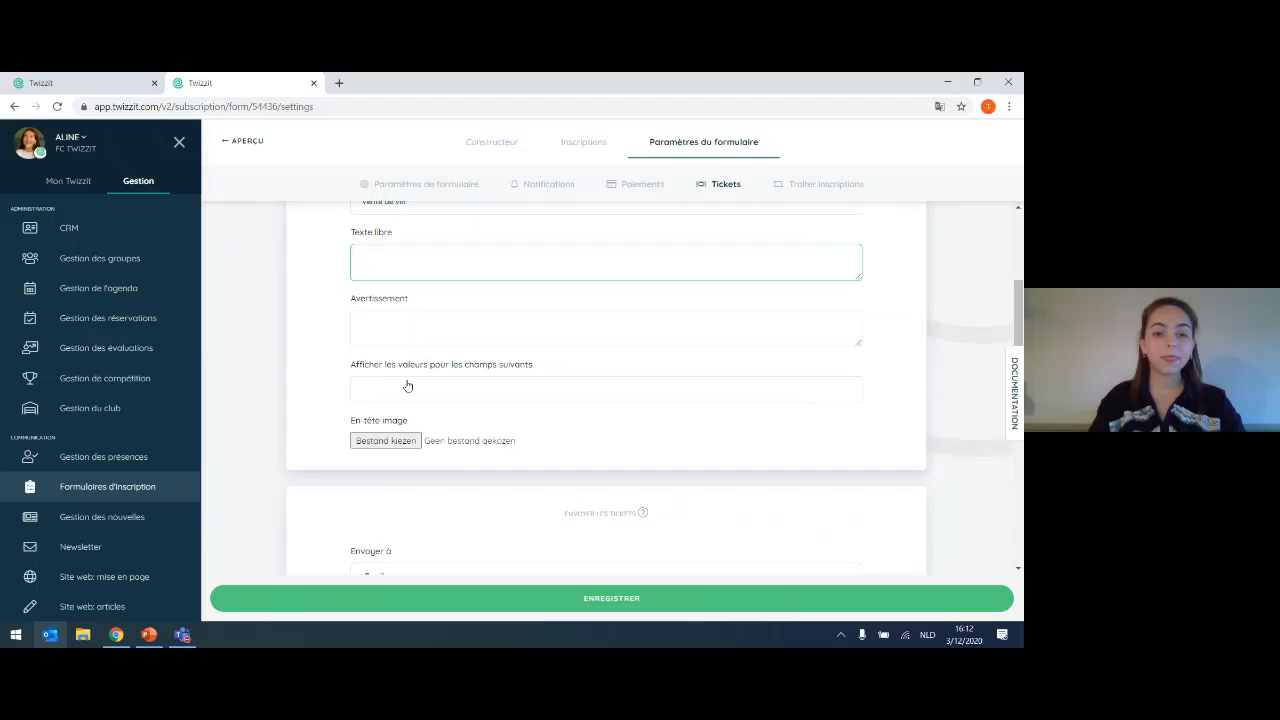
{"action": "scroll", "coordinate": [410, 297], "scroll_direction": "up", "scroll_amount": 1}
{"action": "scroll", "coordinate": [559, 311], "scroll_direction": "up", "scroll_amount": 1}
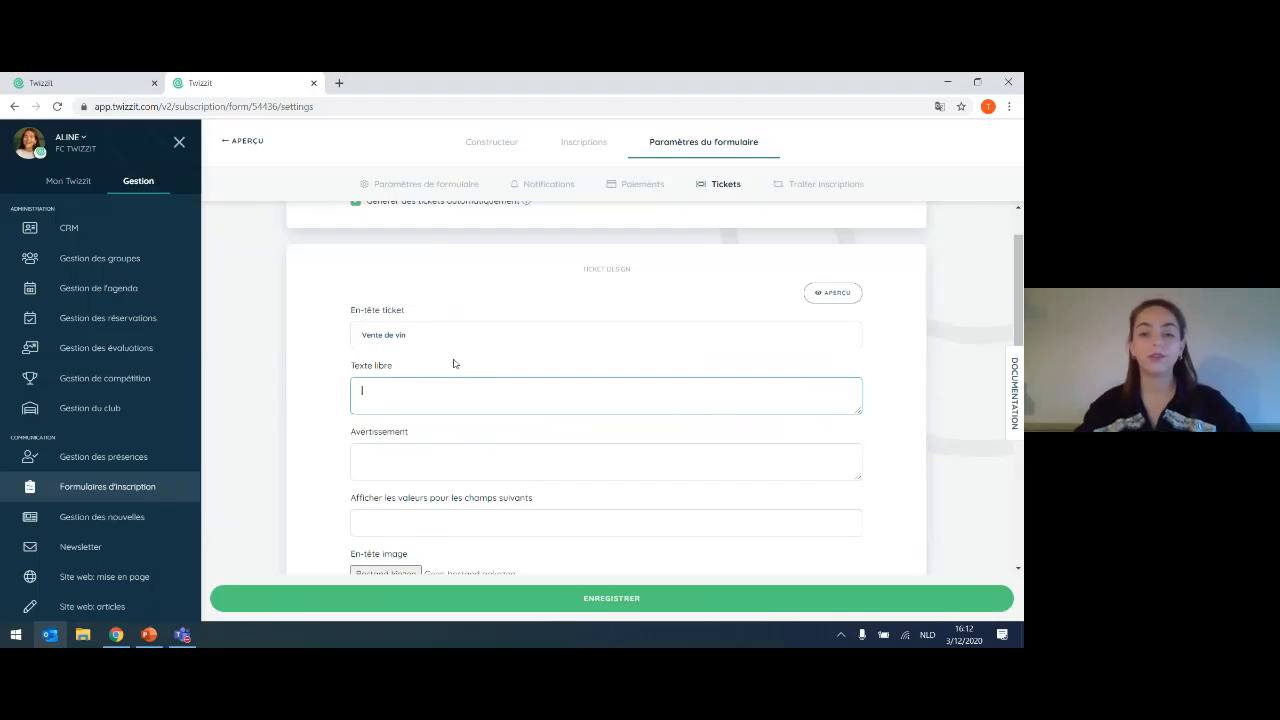
{"action": "scroll", "coordinate": [546, 377], "scroll_direction": "down", "scroll_amount": 1}
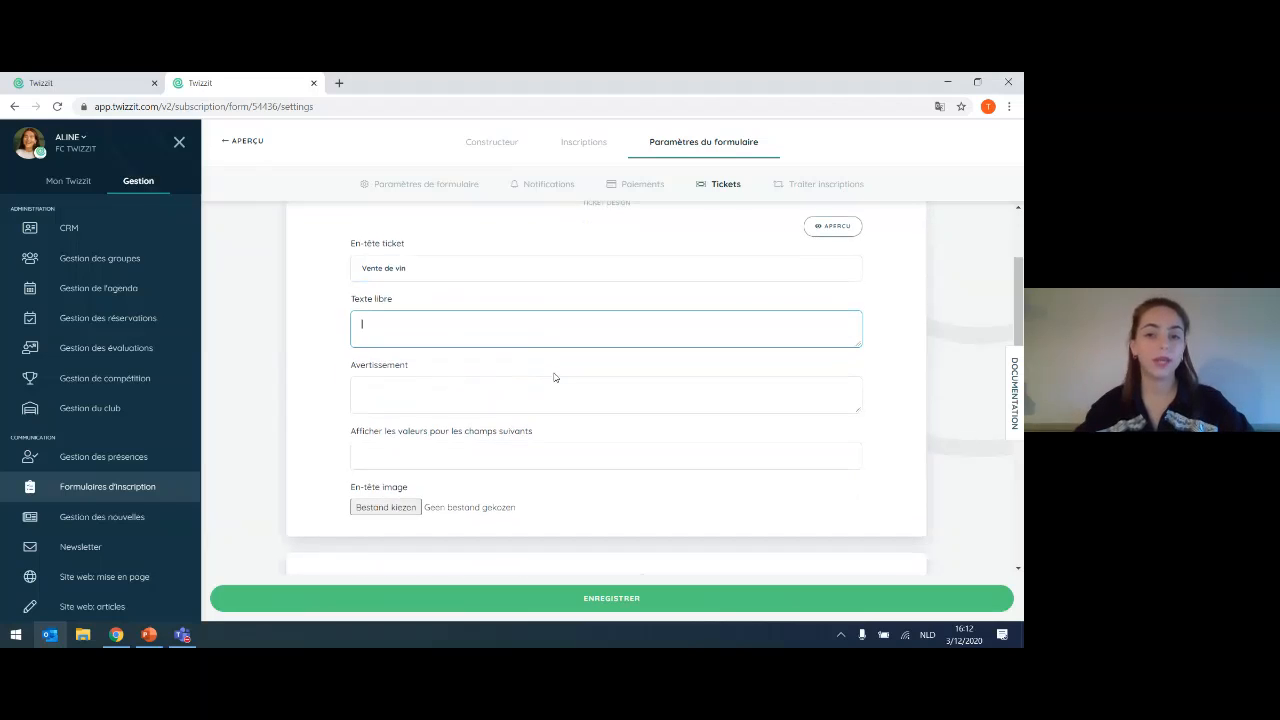
{"action": "left_click", "coordinate": [418, 460]}
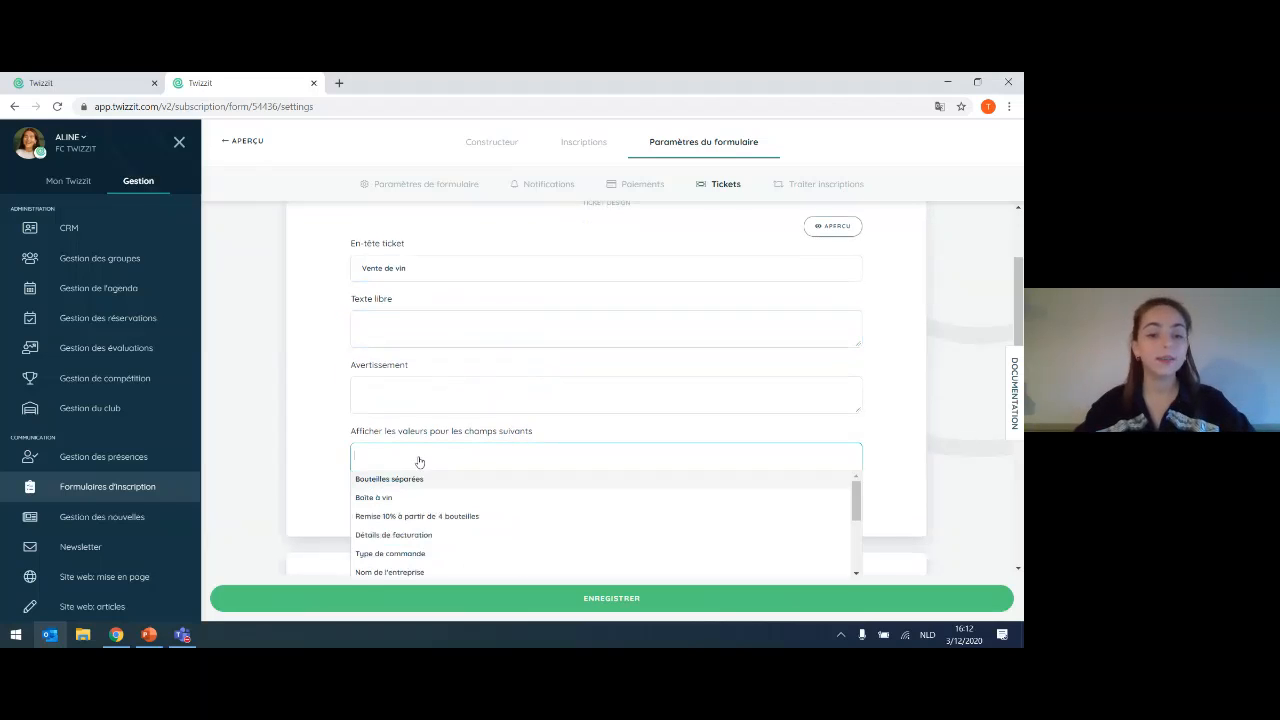
{"action": "scroll", "coordinate": [403, 557], "scroll_direction": "down", "scroll_amount": 1}
{"action": "left_click", "coordinate": [406, 540]}
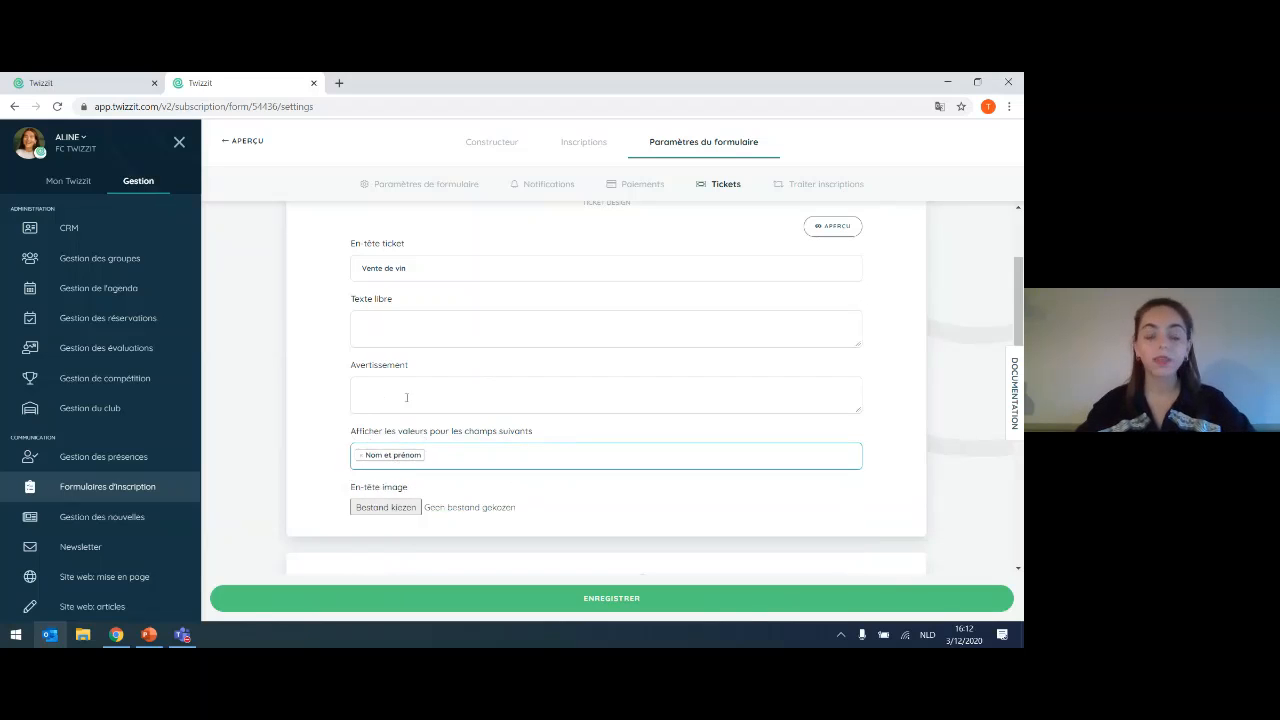
{"action": "left_click", "coordinate": [401, 510]}
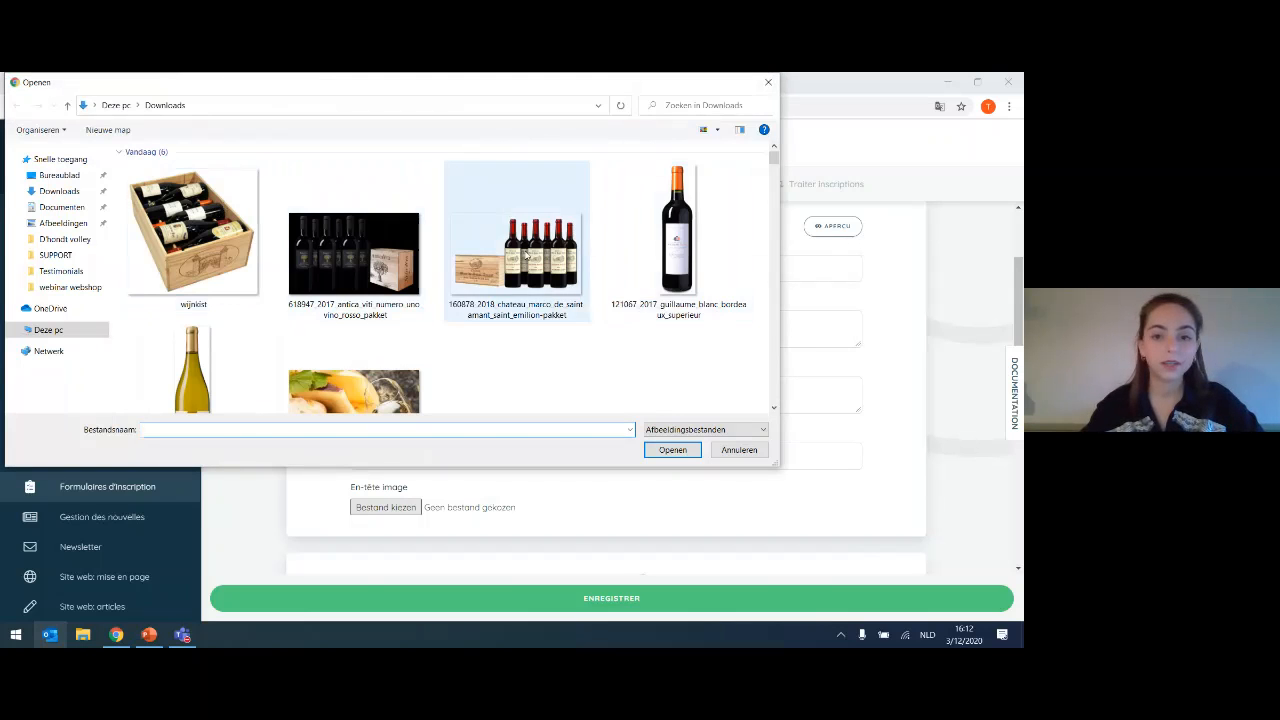
{"action": "double_click", "coordinate": [355, 255]}
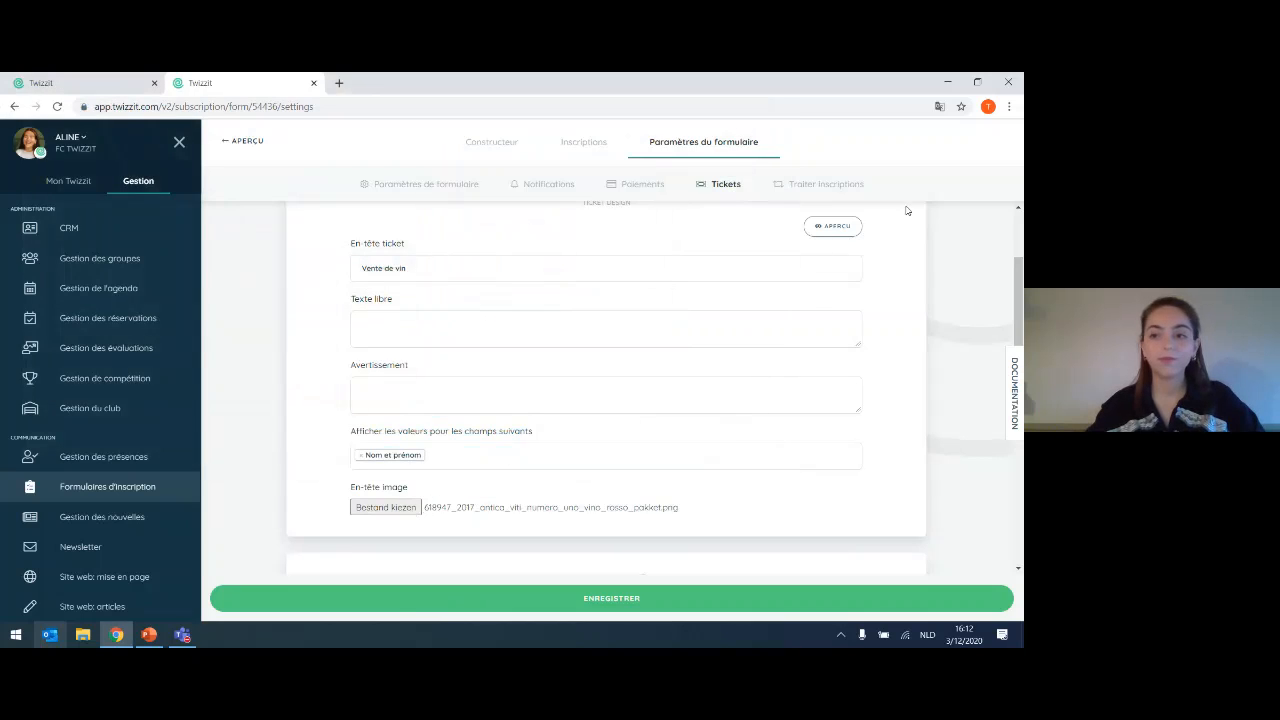
- Preview the ticket PDF with its header image, look through it and close the preview
{"action": "left_click", "coordinate": [832, 228]}
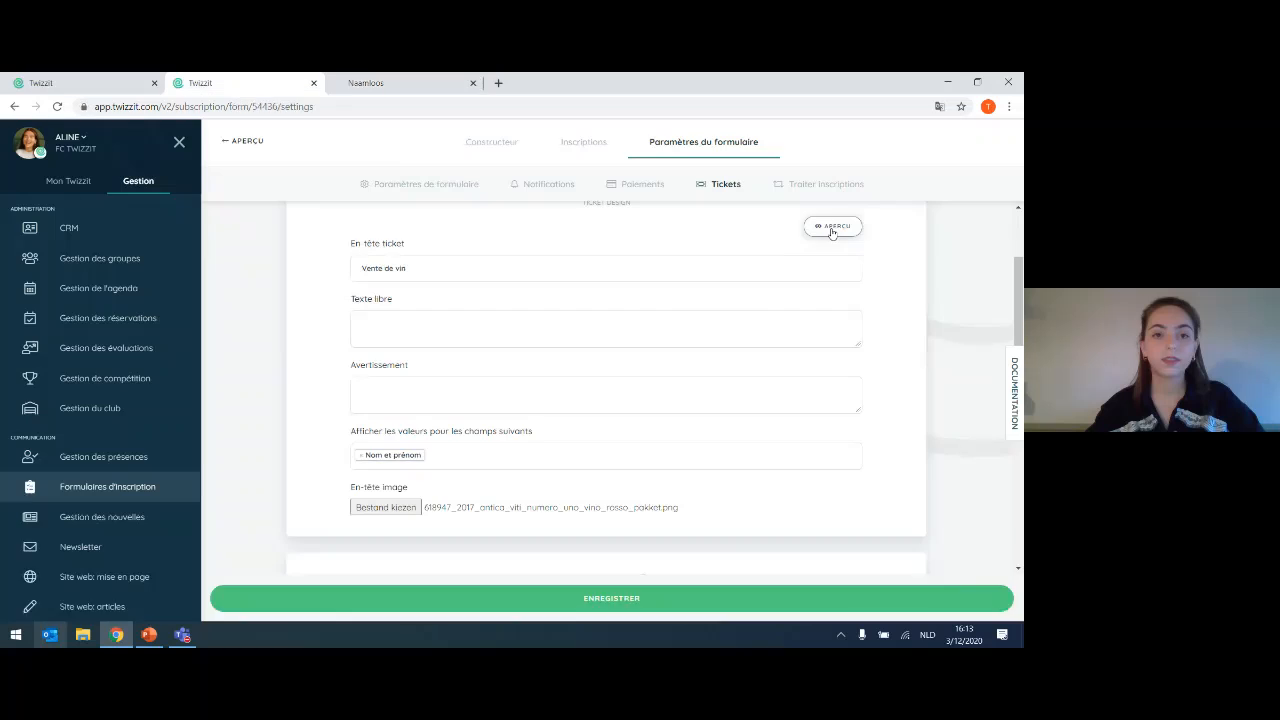
{"action": "left_click", "coordinate": [65, 603]}
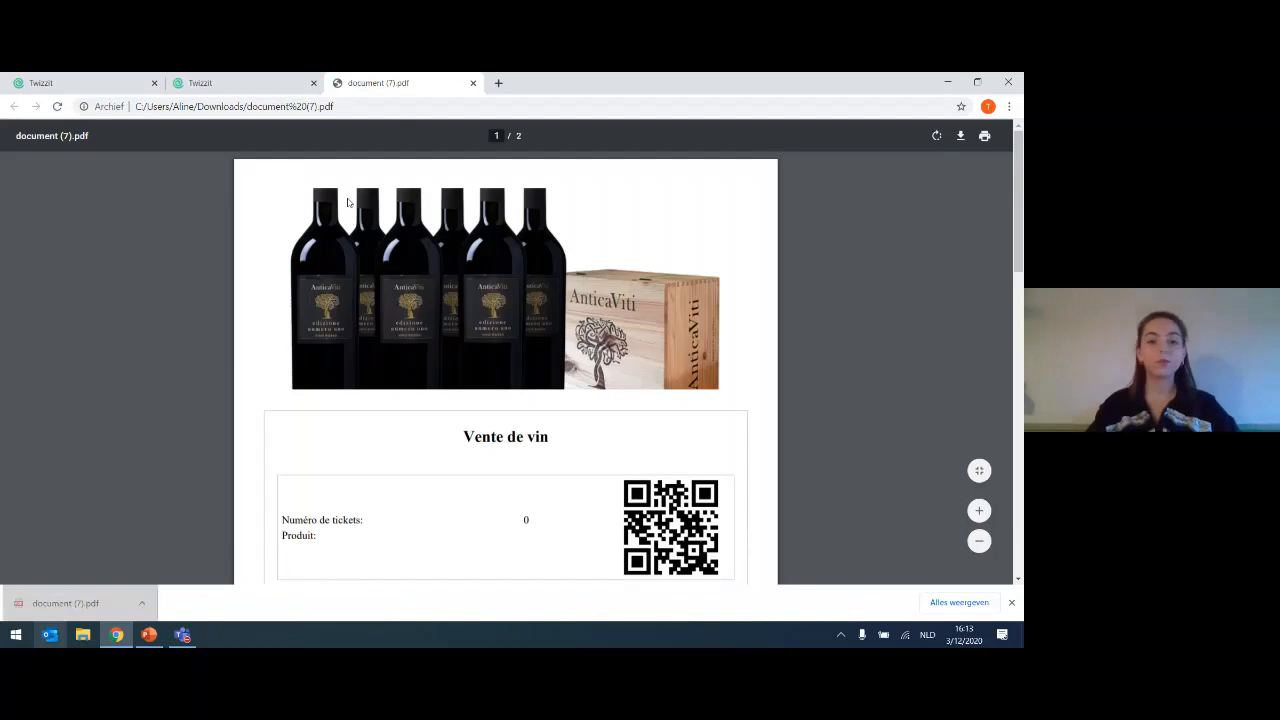
{"action": "scroll", "coordinate": [452, 222], "scroll_direction": "down", "scroll_amount": 2}
{"action": "scroll", "coordinate": [468, 227], "scroll_direction": "up", "scroll_amount": 2}
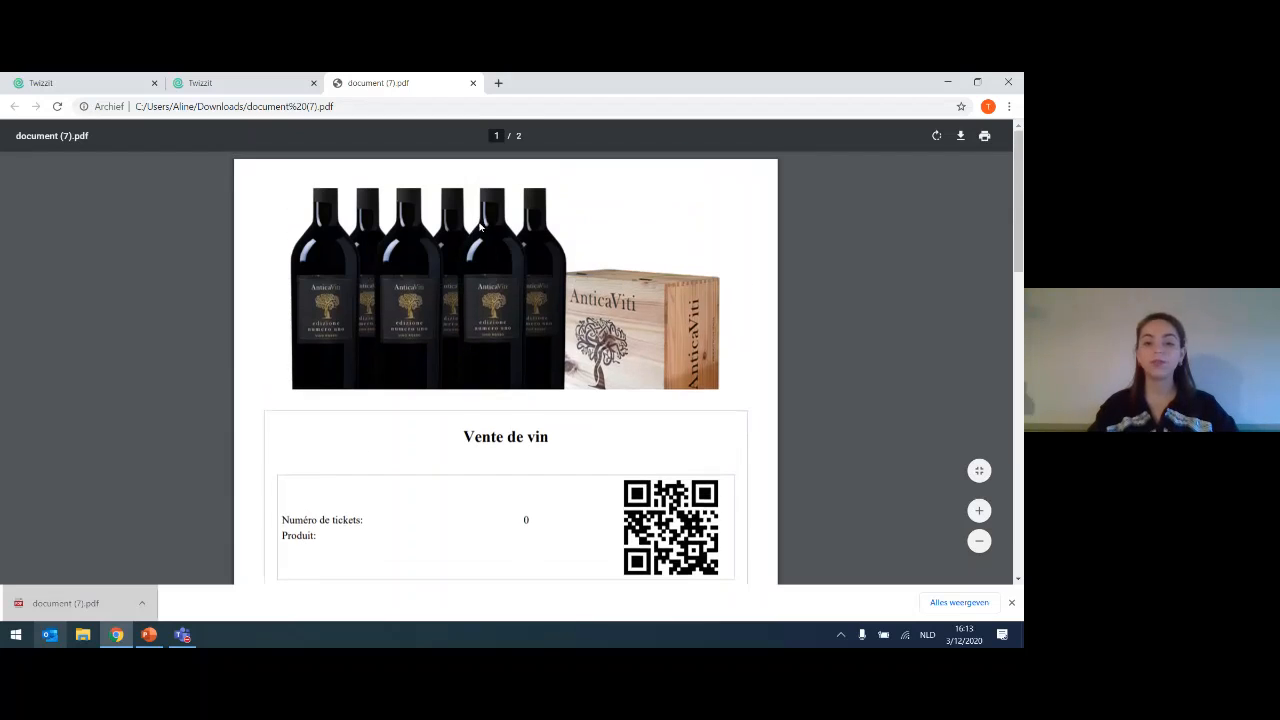
{"action": "left_click", "coordinate": [473, 83]}
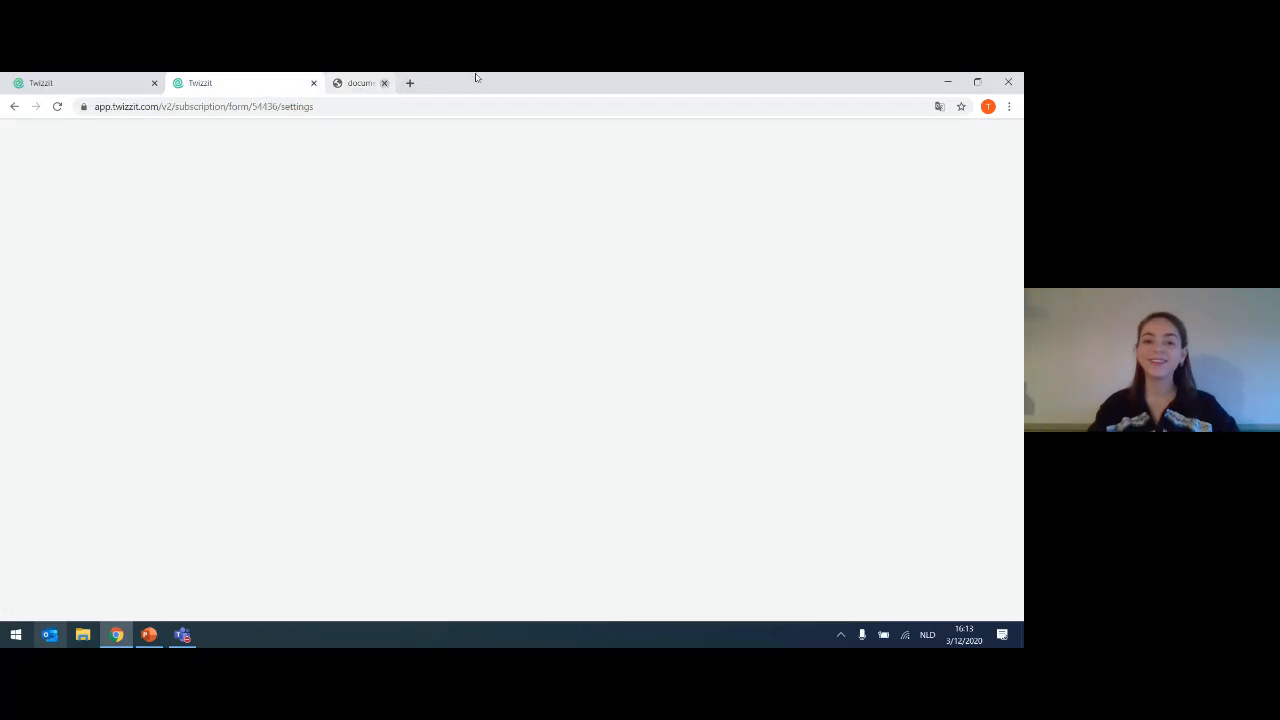
- Review the recipient, title and content of the email that sends the tickets
{"action": "scroll", "coordinate": [548, 557], "scroll_direction": "down", "scroll_amount": 4}
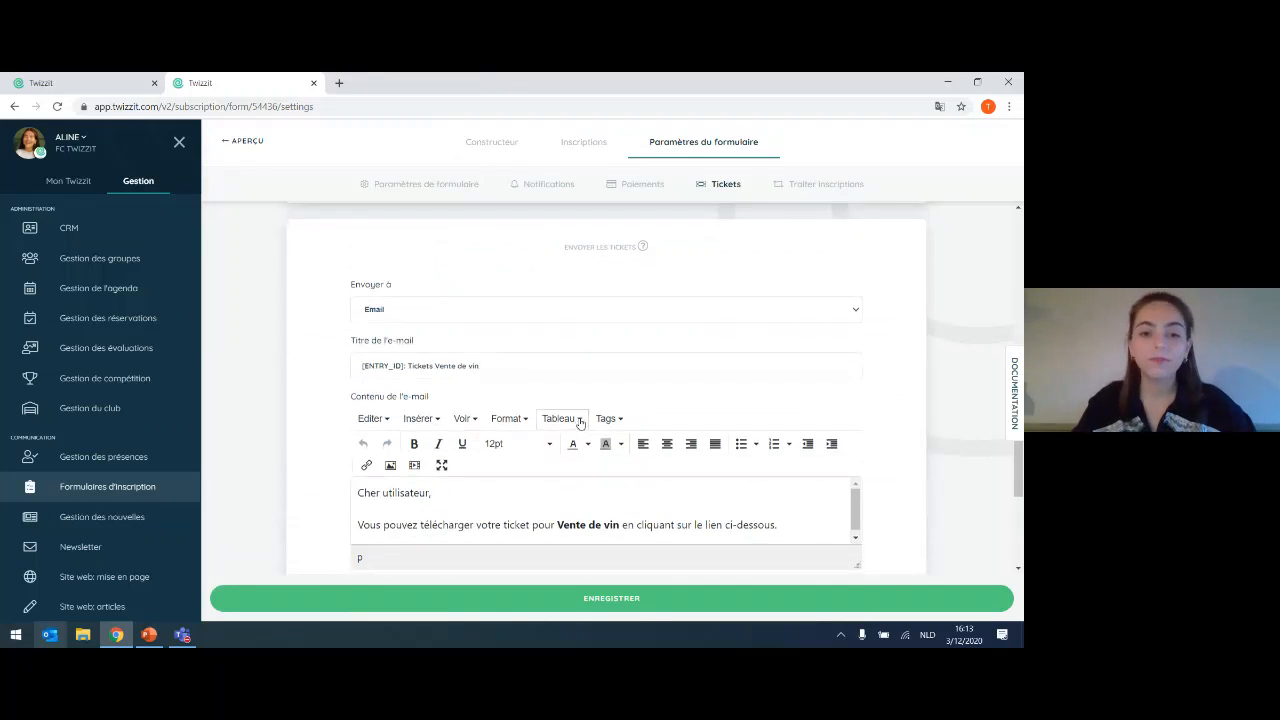
{"action": "scroll", "coordinate": [698, 277], "scroll_direction": "down", "scroll_amount": 1}
{"action": "scroll", "coordinate": [698, 277], "scroll_direction": "up", "scroll_amount": 1}
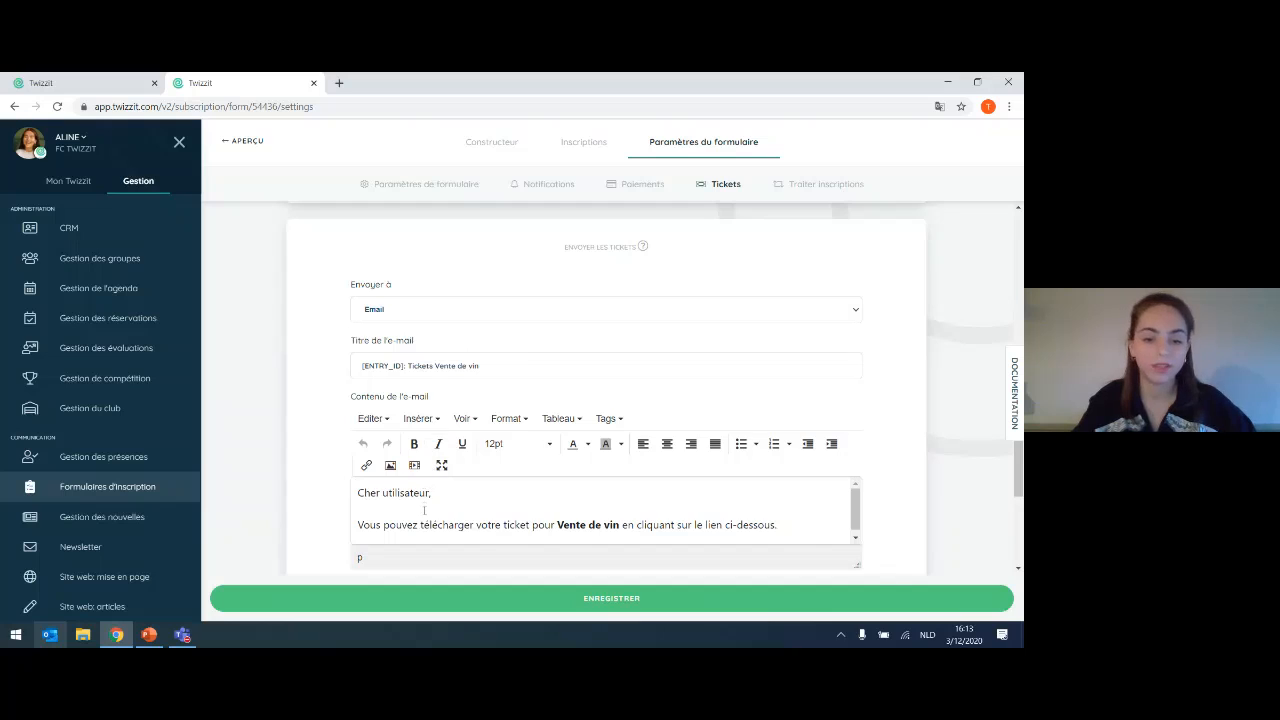
{"action": "scroll", "coordinate": [291, 505], "scroll_direction": "down", "scroll_amount": 1}
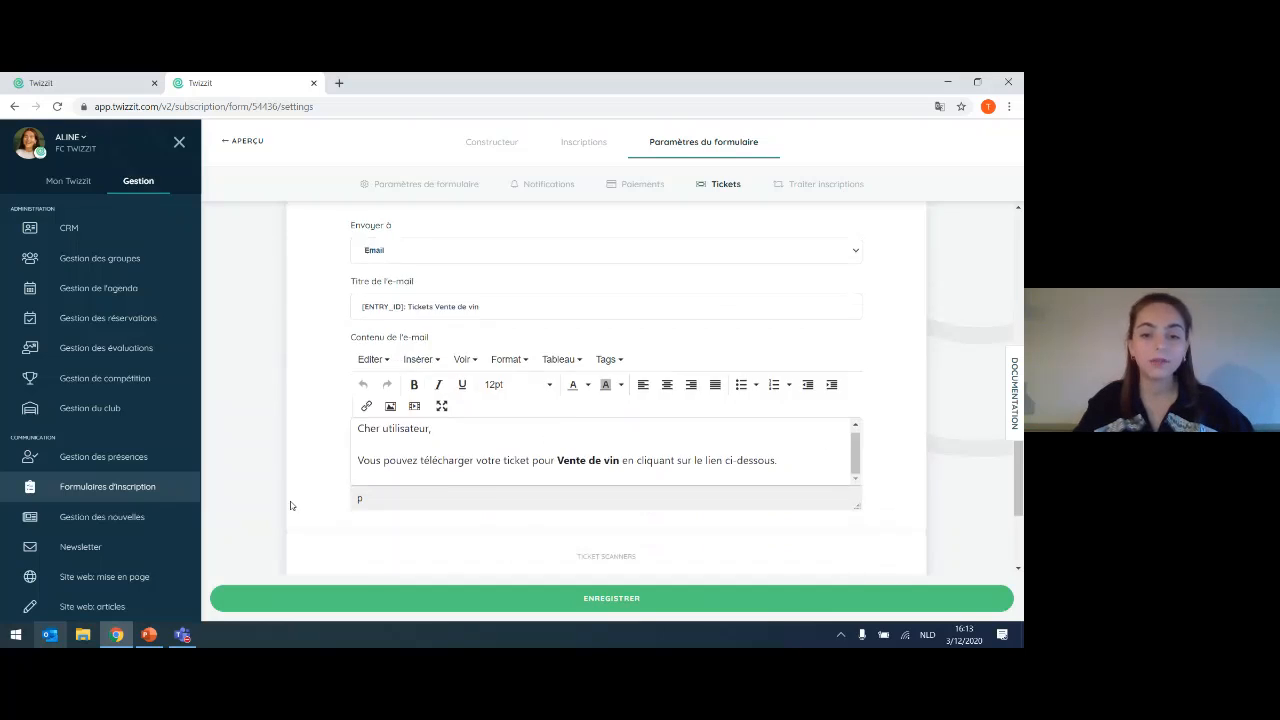
- Search the contacts by first name and add the matching person as a ticket scanner
{"action": "scroll", "coordinate": [291, 505], "scroll_direction": "down", "scroll_amount": 2}
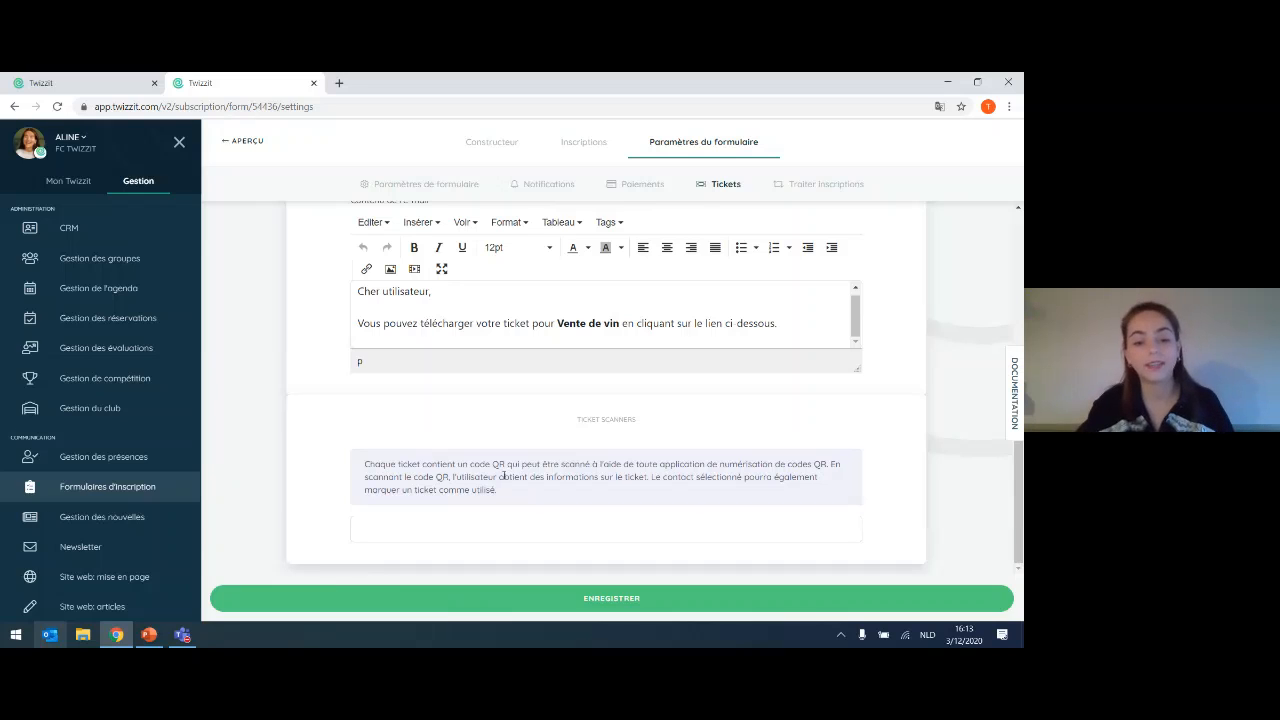
{"action": "left_click", "coordinate": [442, 528]}
{"action": "type", "text": "pd"}
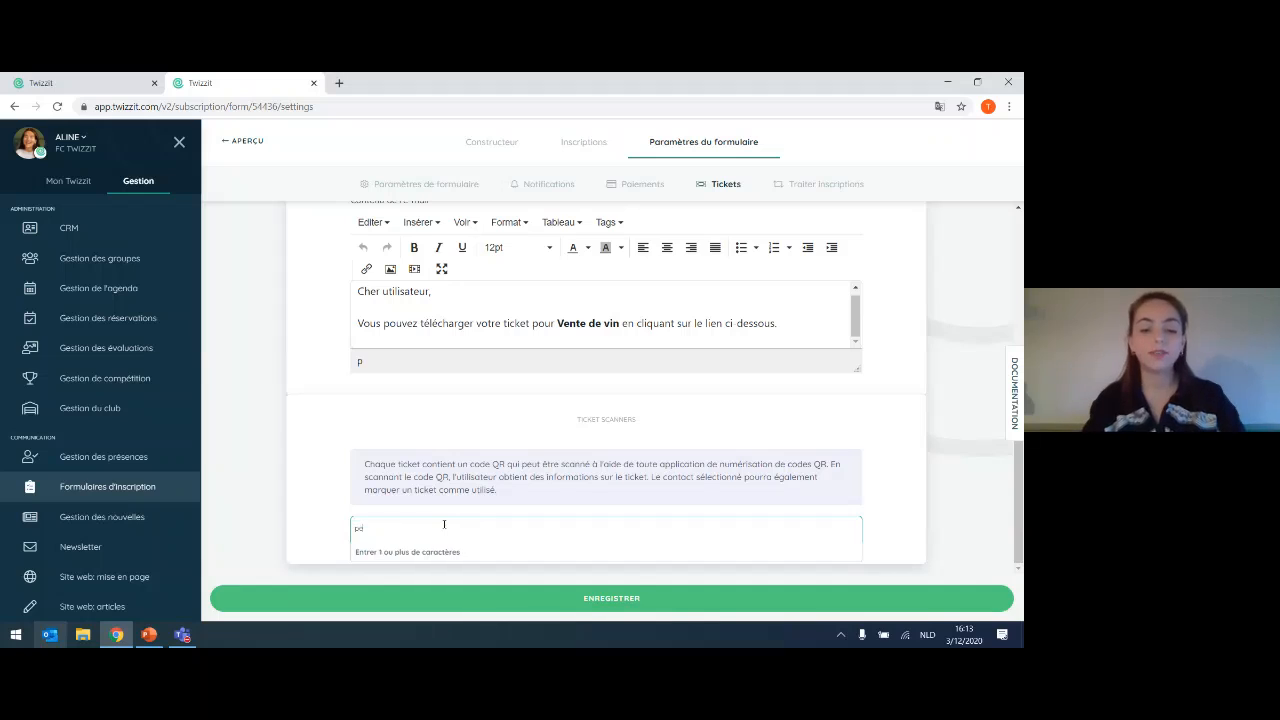
{"action": "type", "text": "ter"}
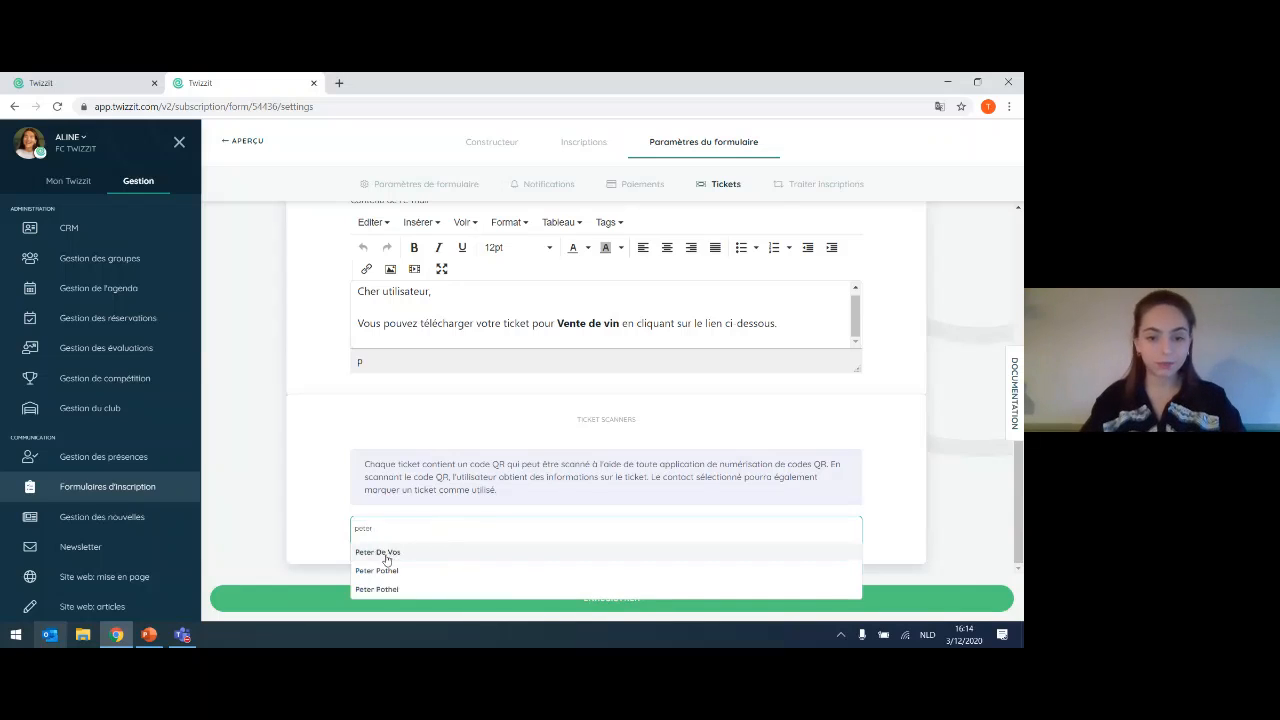
{"action": "left_click", "coordinate": [387, 553]}
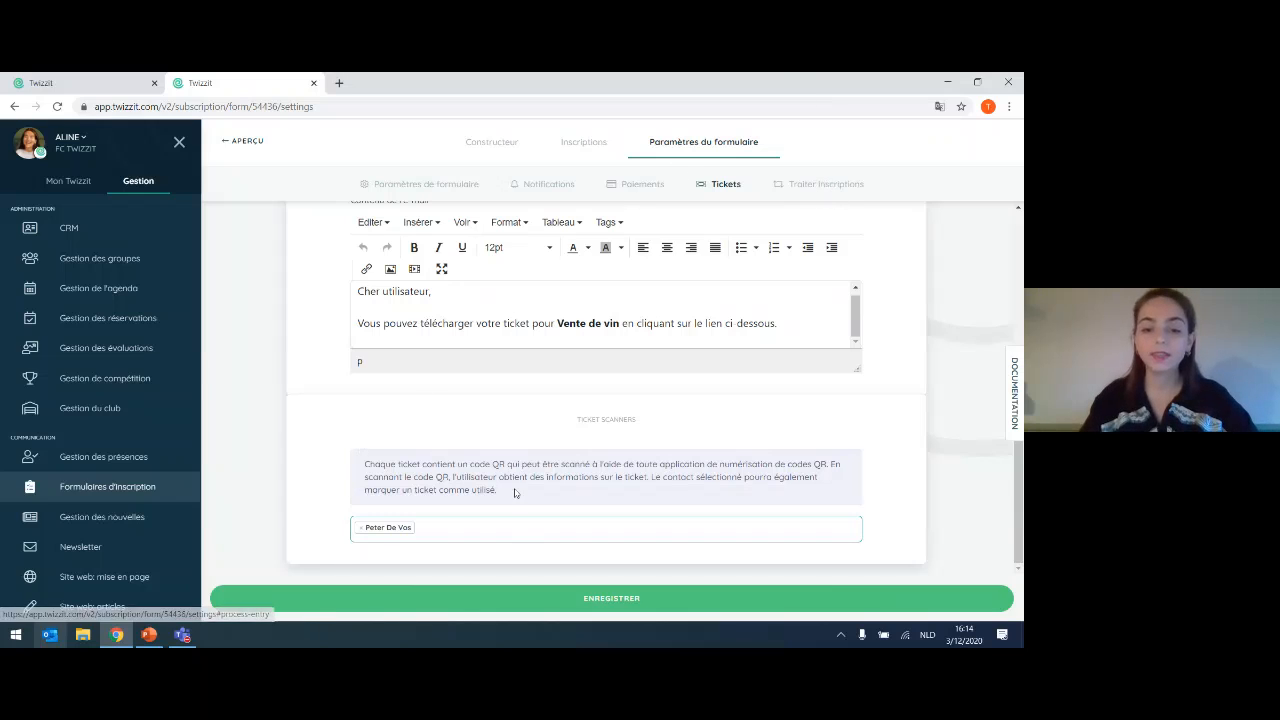
- Save the ticket settings and set registrations to automatically create a new contact or link the entry to an existing contact
{"action": "left_click", "coordinate": [592, 597]}
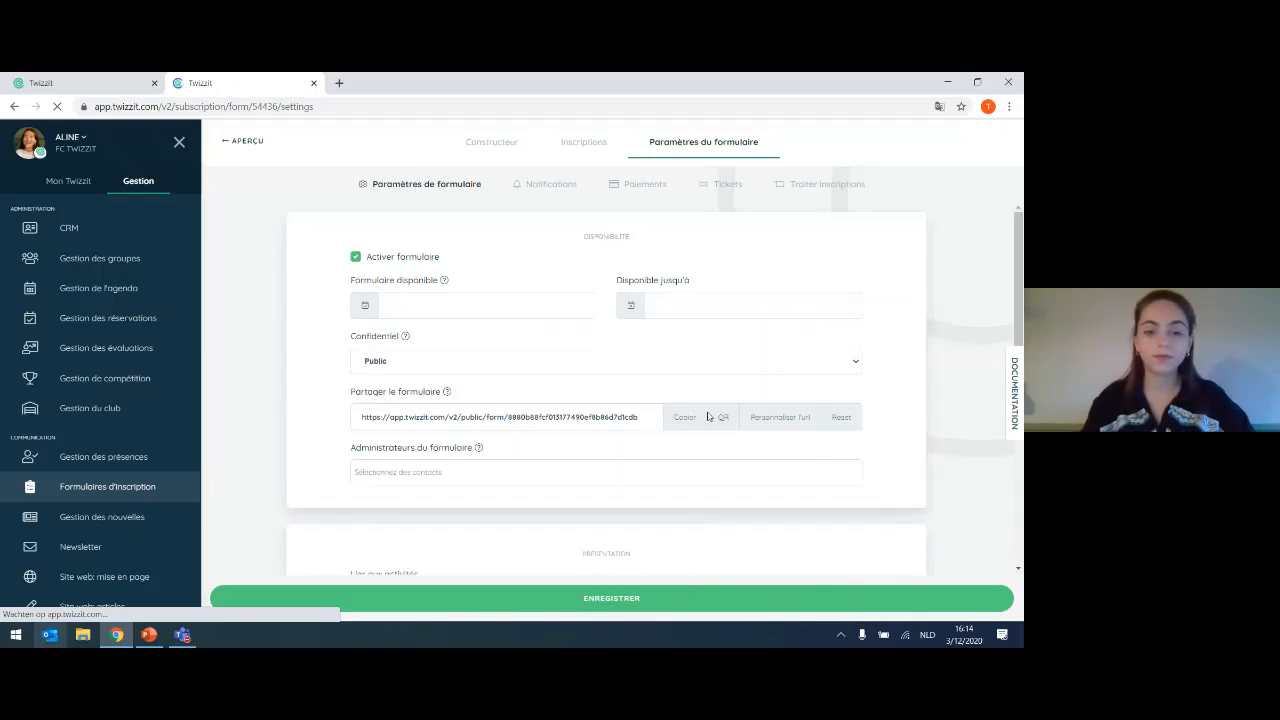
{"action": "left_click", "coordinate": [811, 187]}
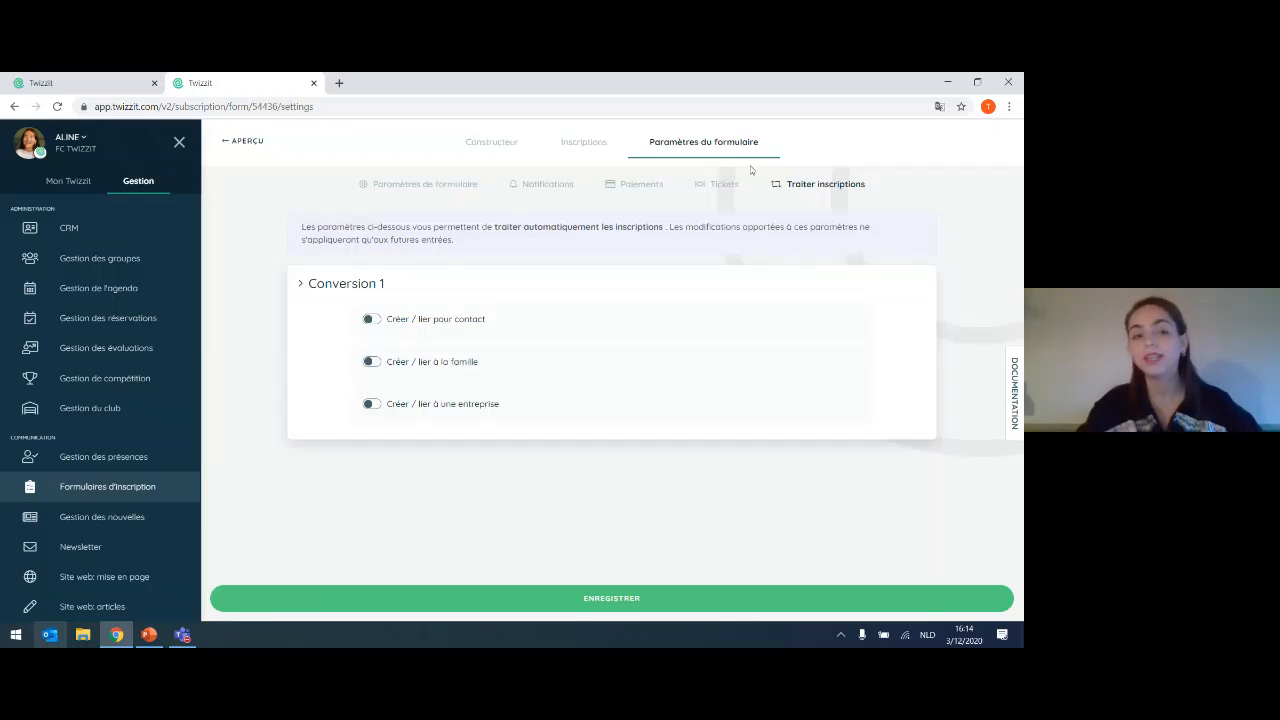
{"action": "left_click", "coordinate": [370, 319]}
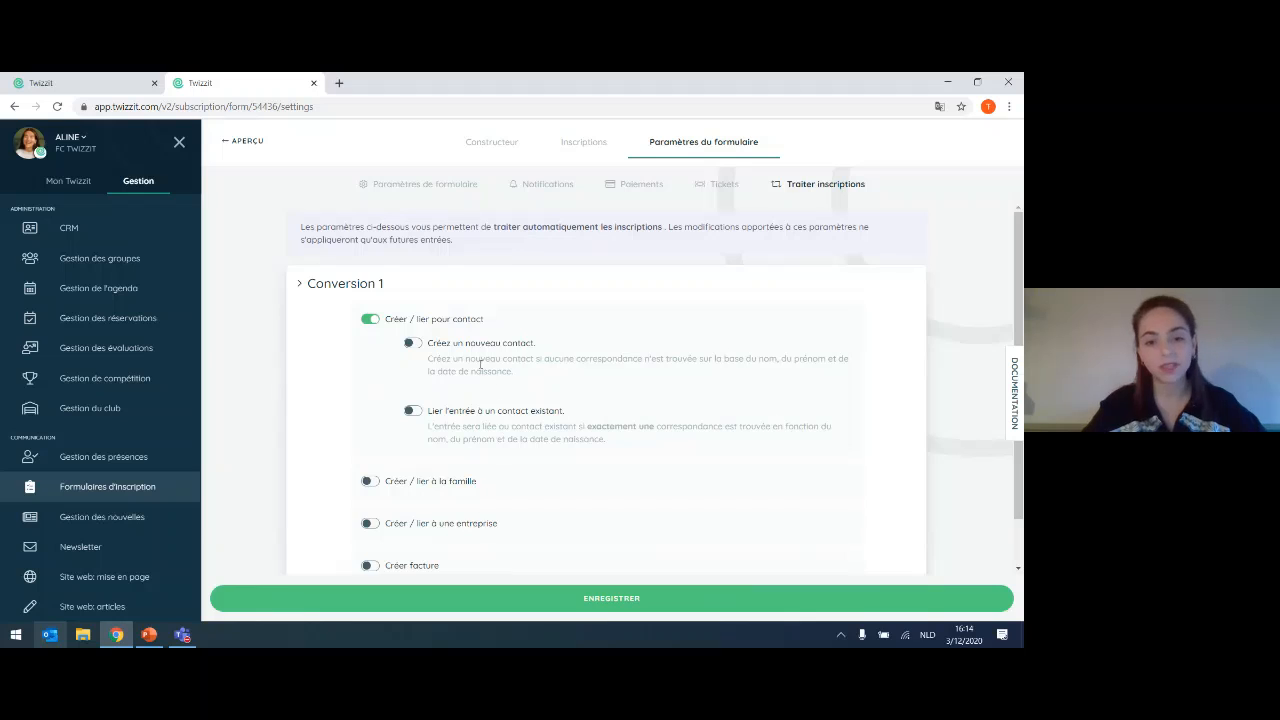
{"action": "left_click", "coordinate": [408, 344]}
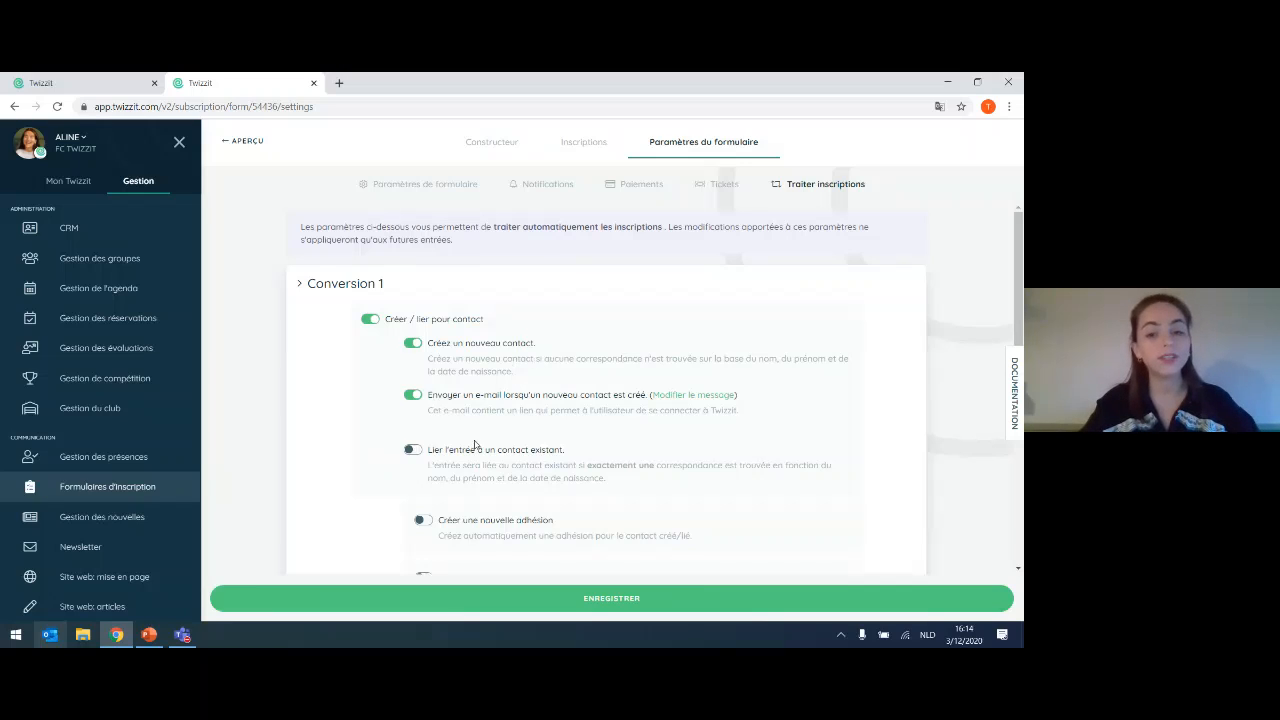
{"action": "left_click", "coordinate": [415, 451]}
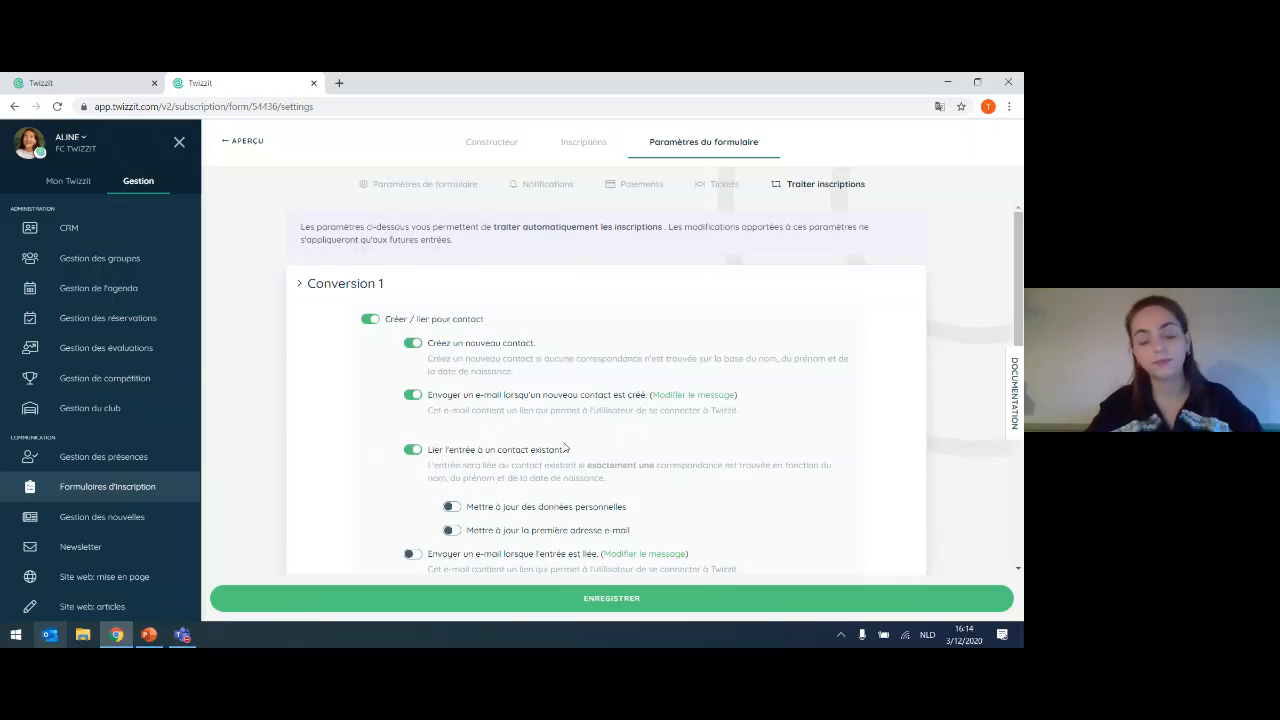
{"action": "scroll", "coordinate": [563, 420], "scroll_direction": "down", "scroll_amount": 1}
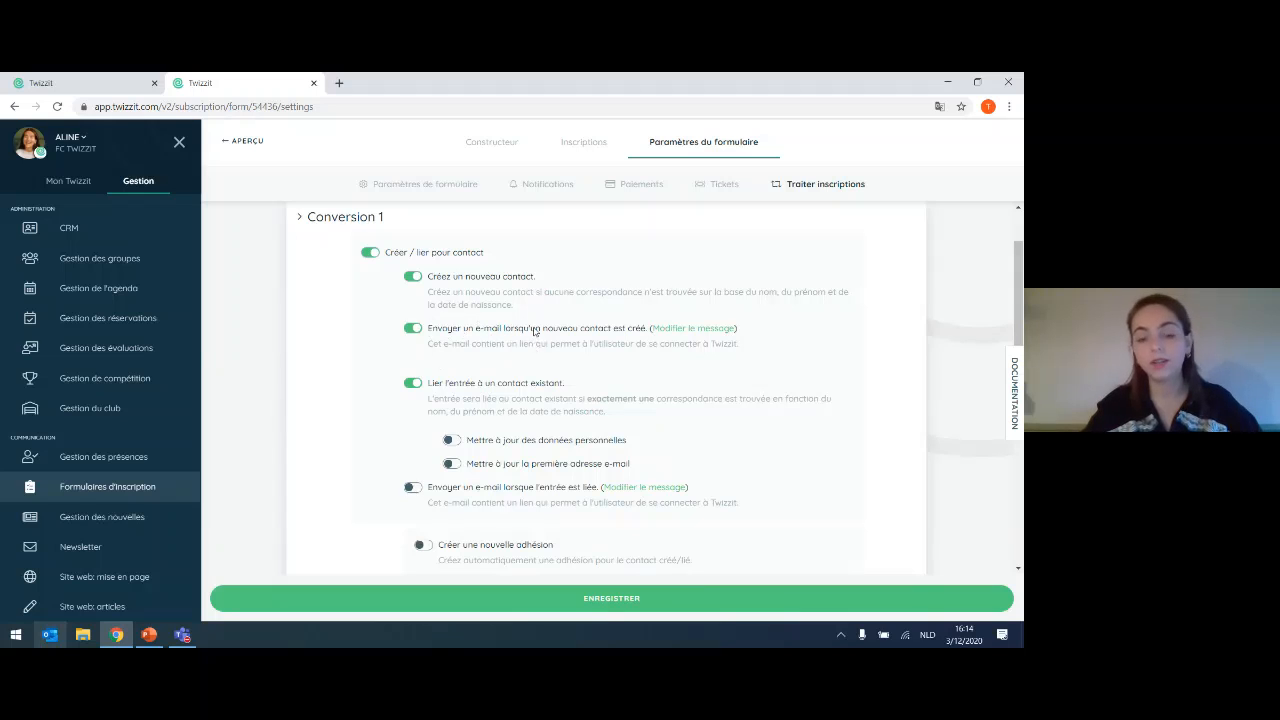
- Enable company processing that creates a new company when none matches by name and links the registration to an existing matching company
{"action": "scroll", "coordinate": [555, 339], "scroll_direction": "down", "scroll_amount": 5}
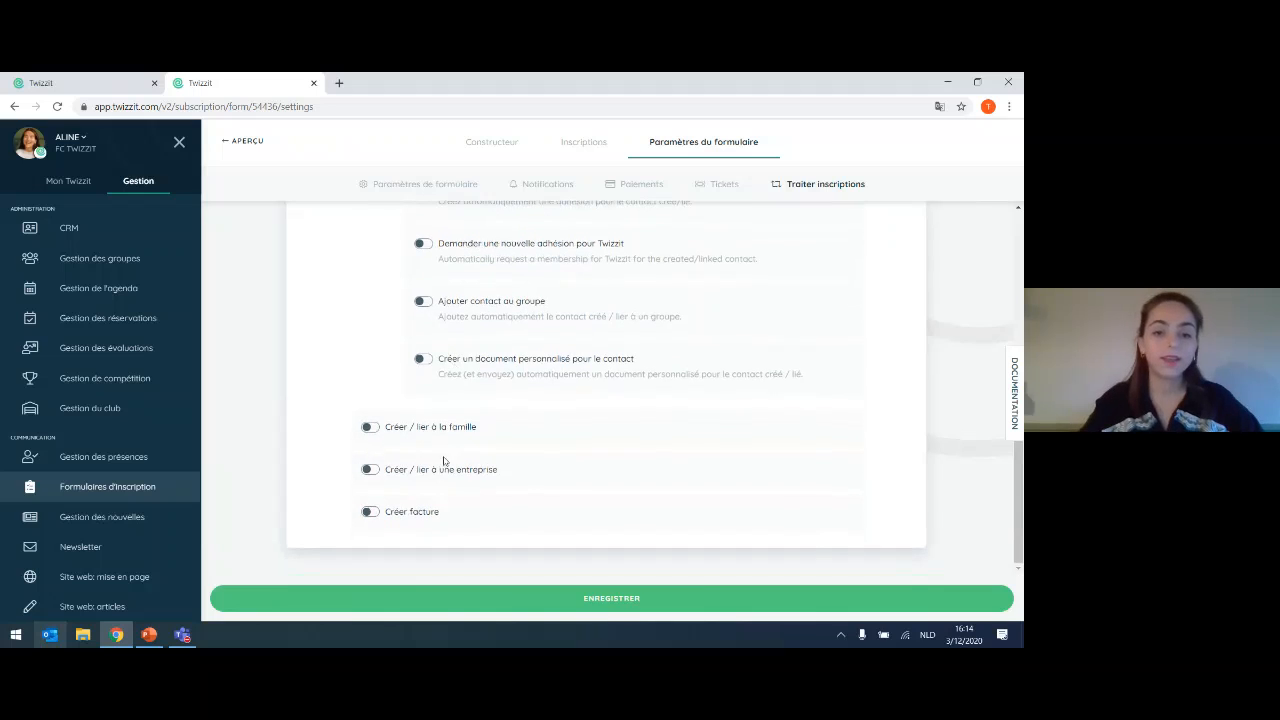
{"action": "left_click", "coordinate": [431, 471]}
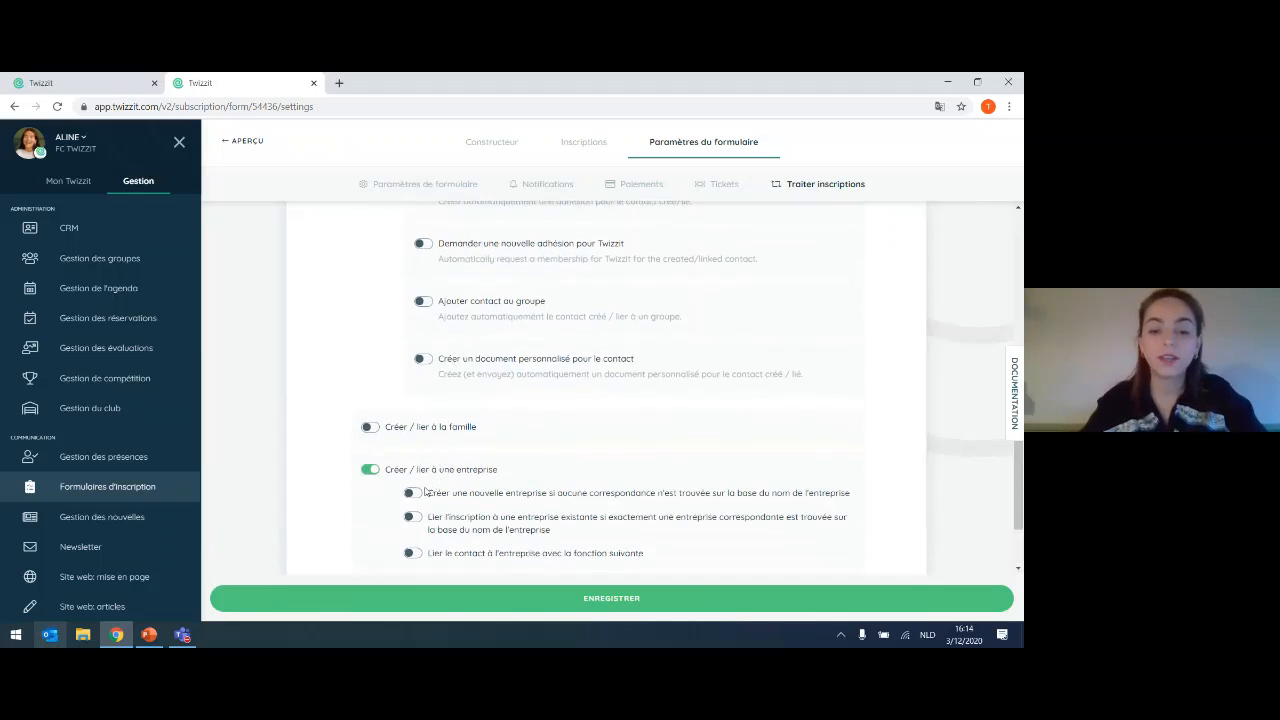
{"action": "left_click", "coordinate": [421, 496]}
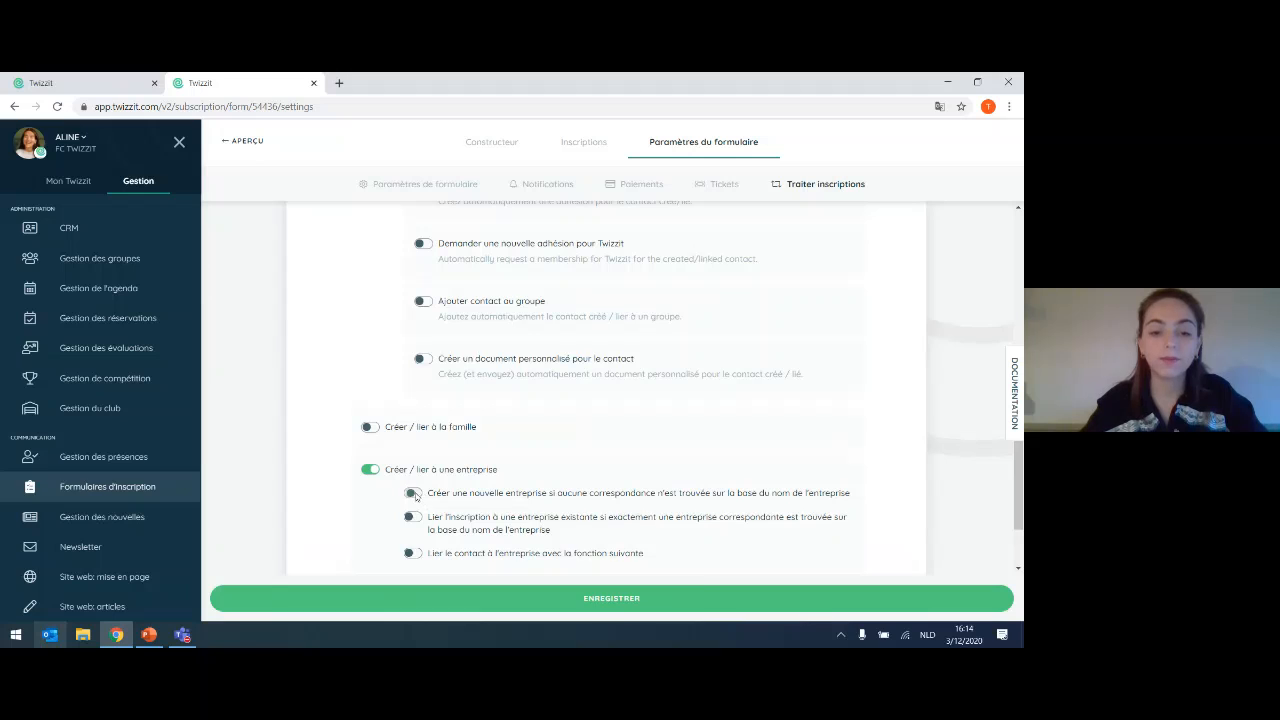
{"action": "left_click", "coordinate": [421, 519]}
{"action": "scroll", "coordinate": [481, 424], "scroll_direction": "down", "scroll_amount": 1}
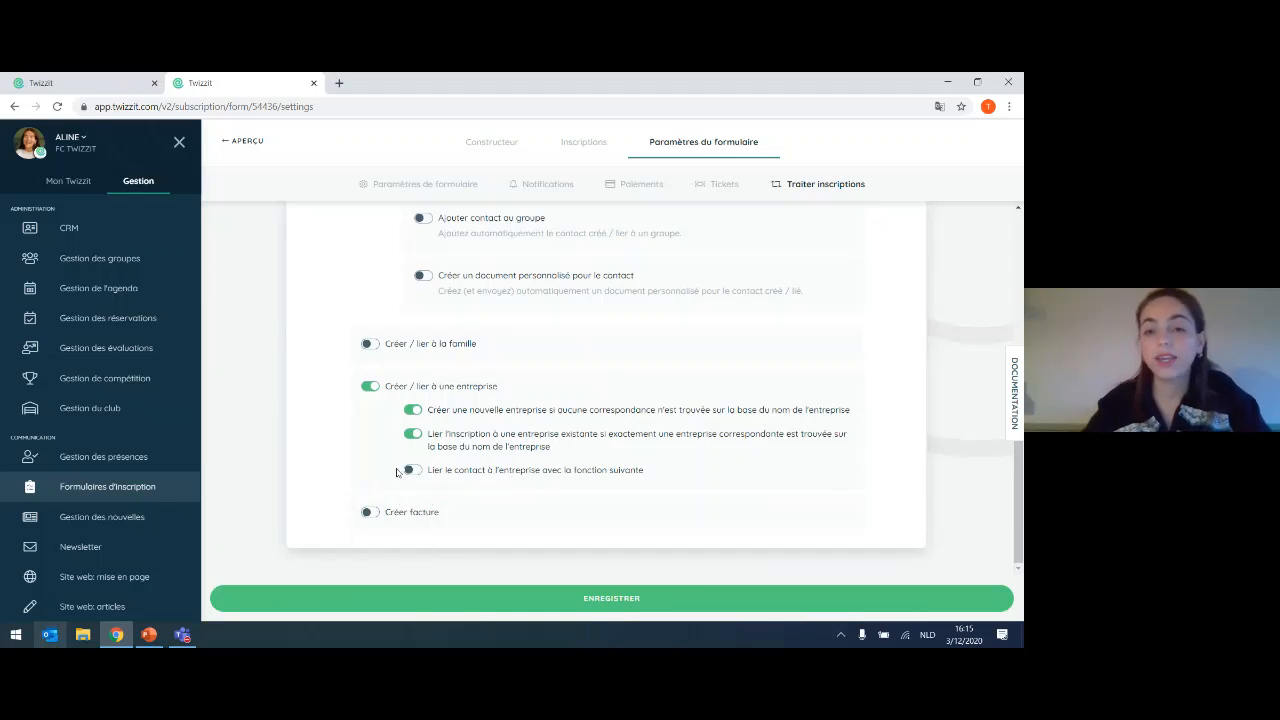
- Enable invoice creation for the linked company, or the linked contact if no company is available, and save the processing settings
{"action": "left_click", "coordinate": [372, 514]}
{"action": "scroll", "coordinate": [455, 425], "scroll_direction": "down", "scroll_amount": 2}
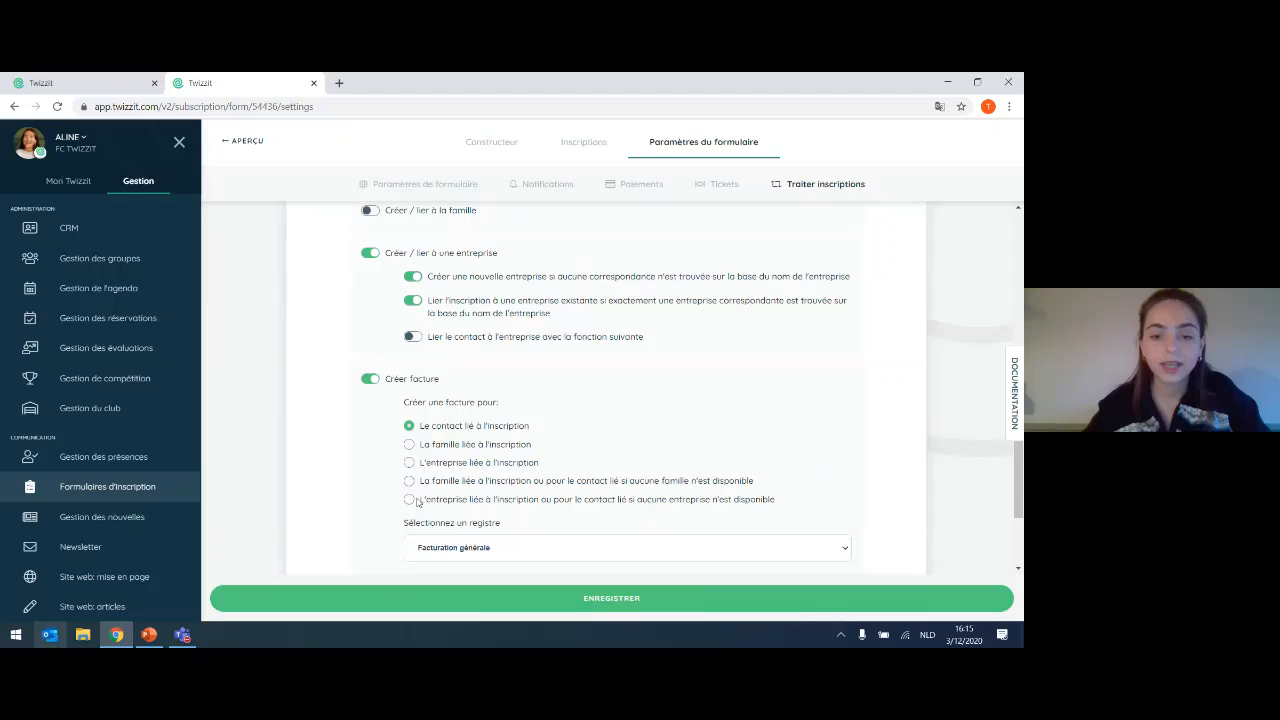
{"action": "left_click", "coordinate": [410, 500]}
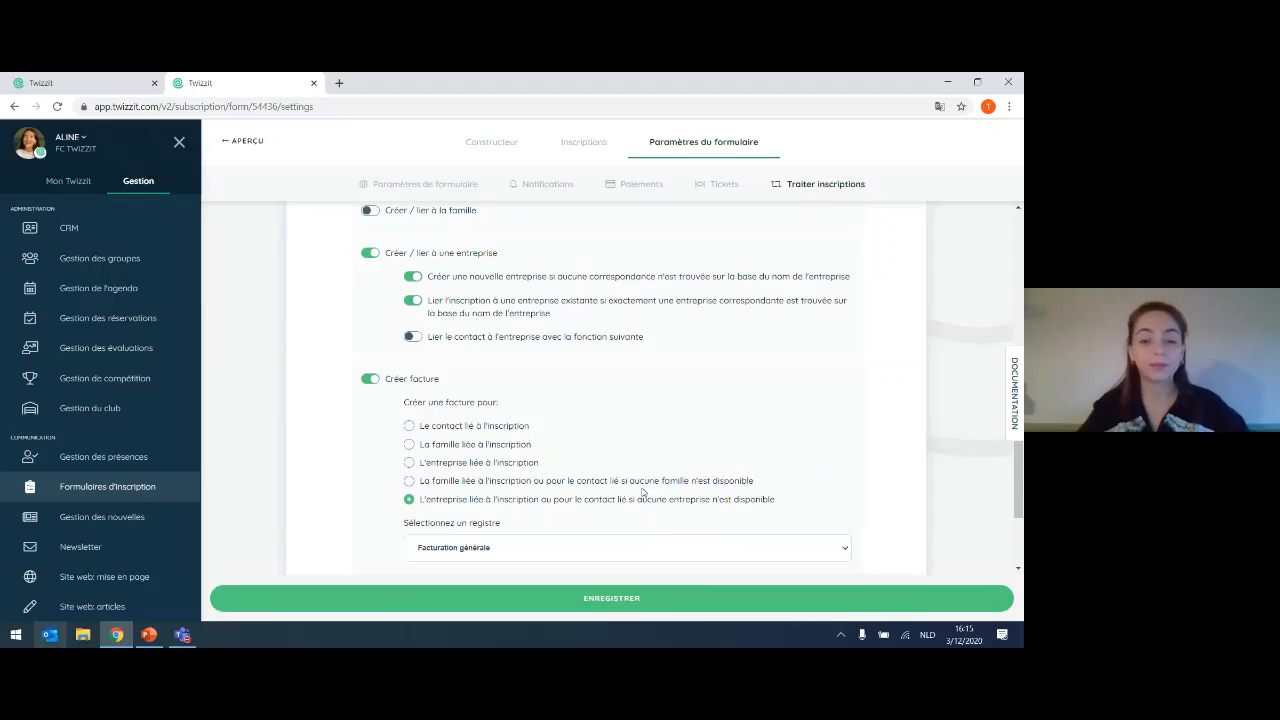
{"action": "scroll", "coordinate": [600, 481], "scroll_direction": "down", "scroll_amount": 2}
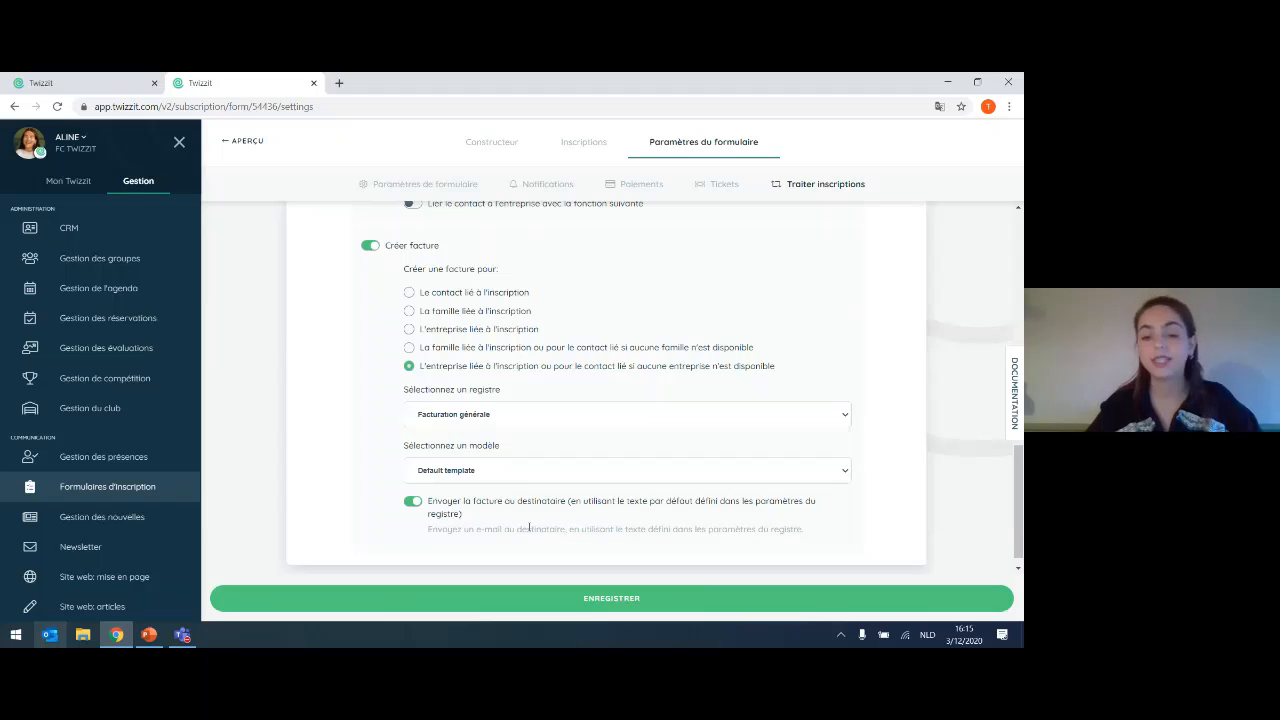
{"action": "left_click", "coordinate": [597, 593]}
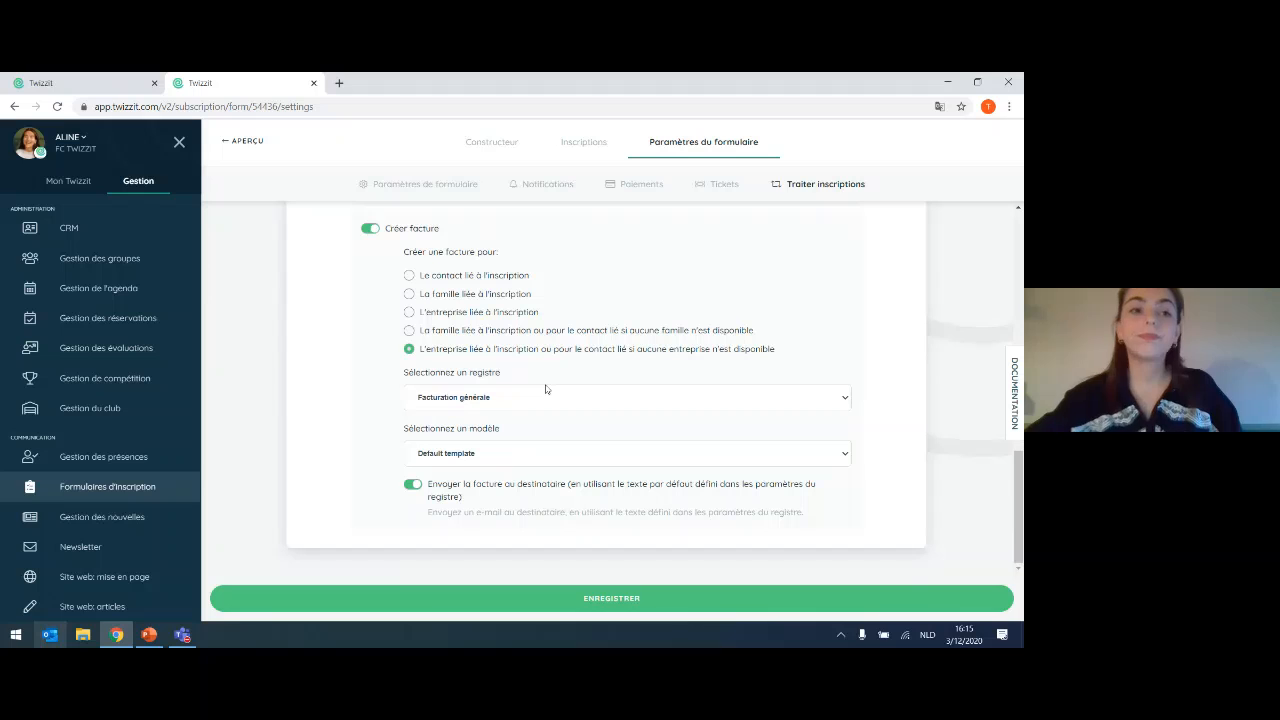
- Switch to the PowerPoint presentation and show slide 6 about following up orders
{"action": "left_click", "coordinate": [149, 635]}
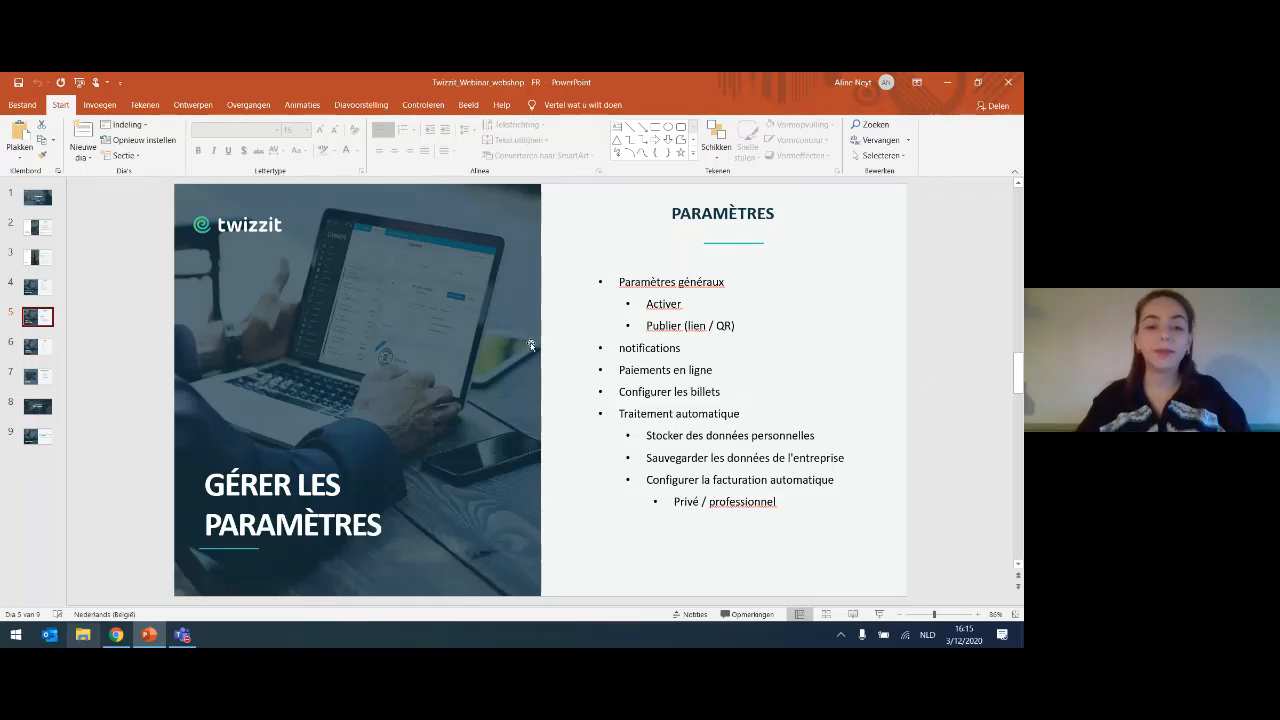
{"action": "left_click", "coordinate": [37, 346]}
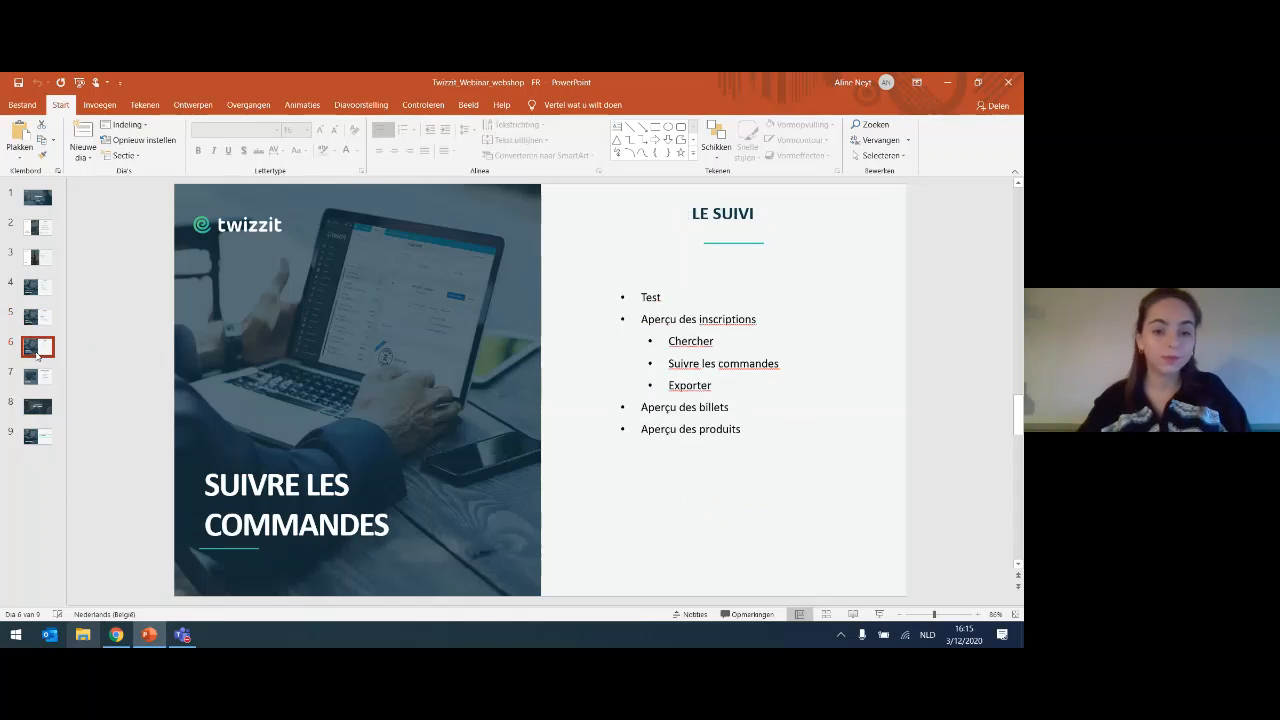
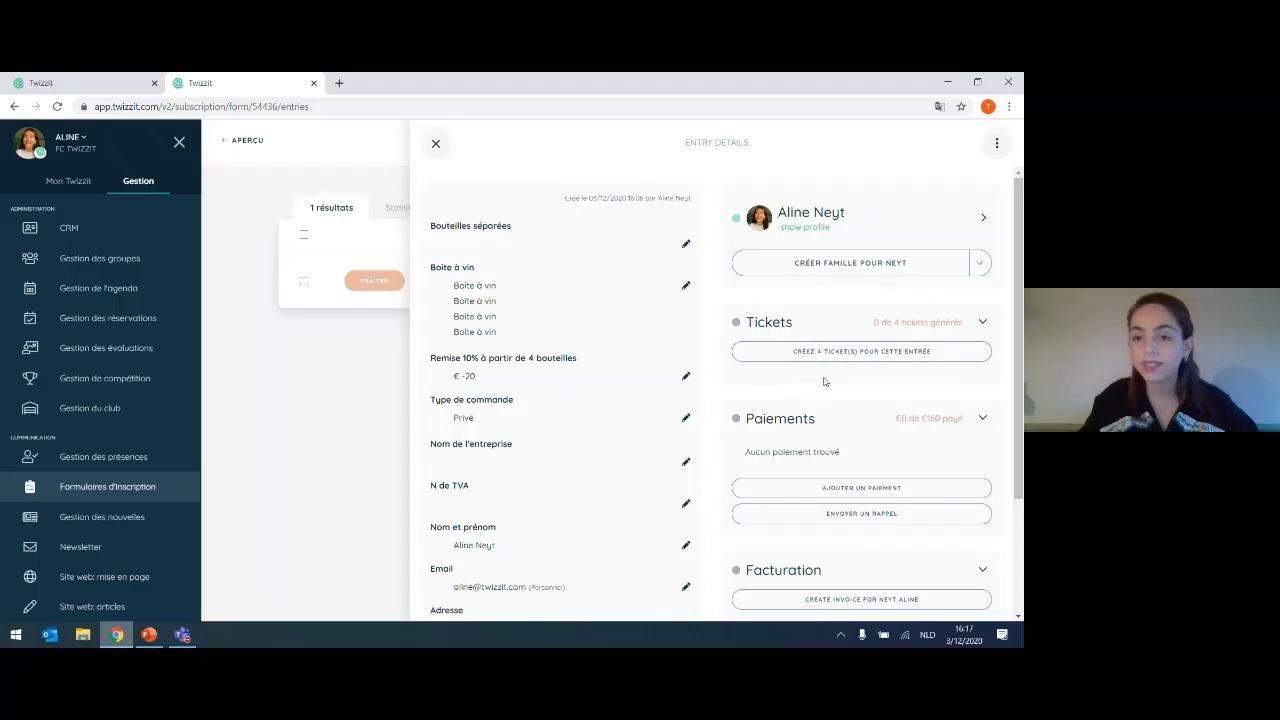
- Generate the four tickets for the wine box registration despite the outstanding payment
{"action": "left_click", "coordinate": [971, 326]}
{"action": "left_click", "coordinate": [971, 326]}
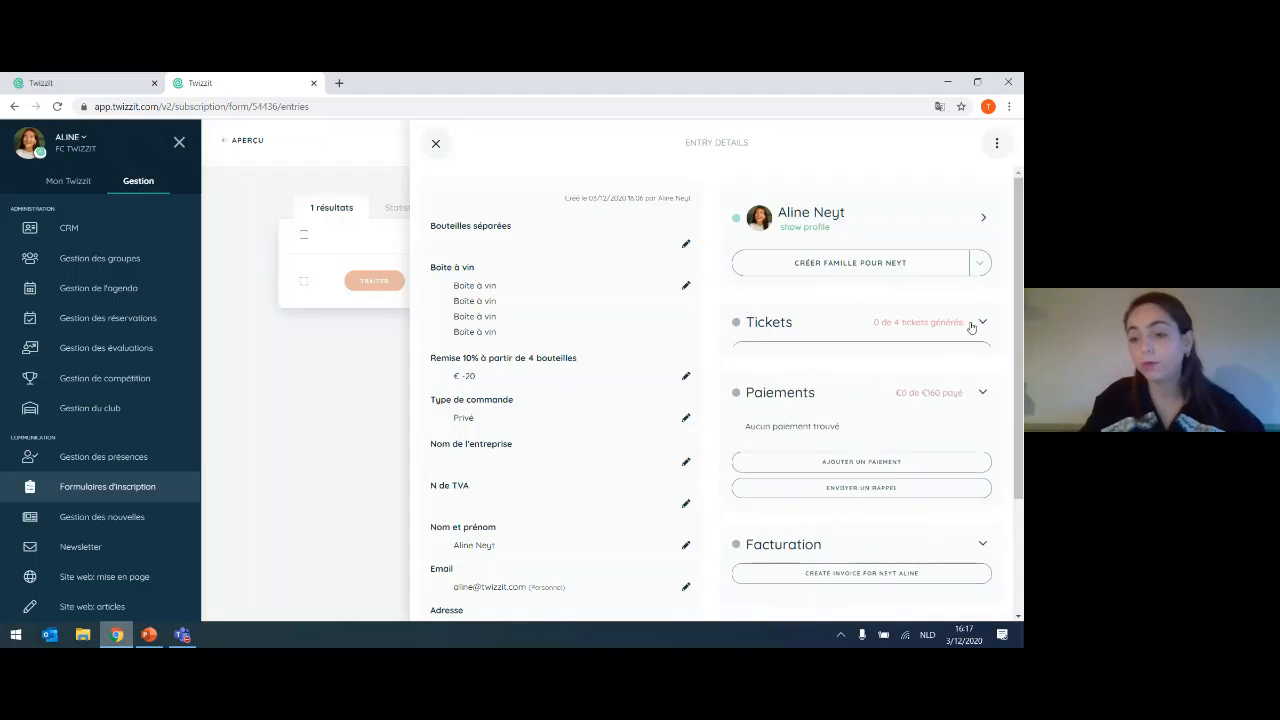
{"action": "left_click", "coordinate": [982, 328]}
{"action": "left_click", "coordinate": [980, 329]}
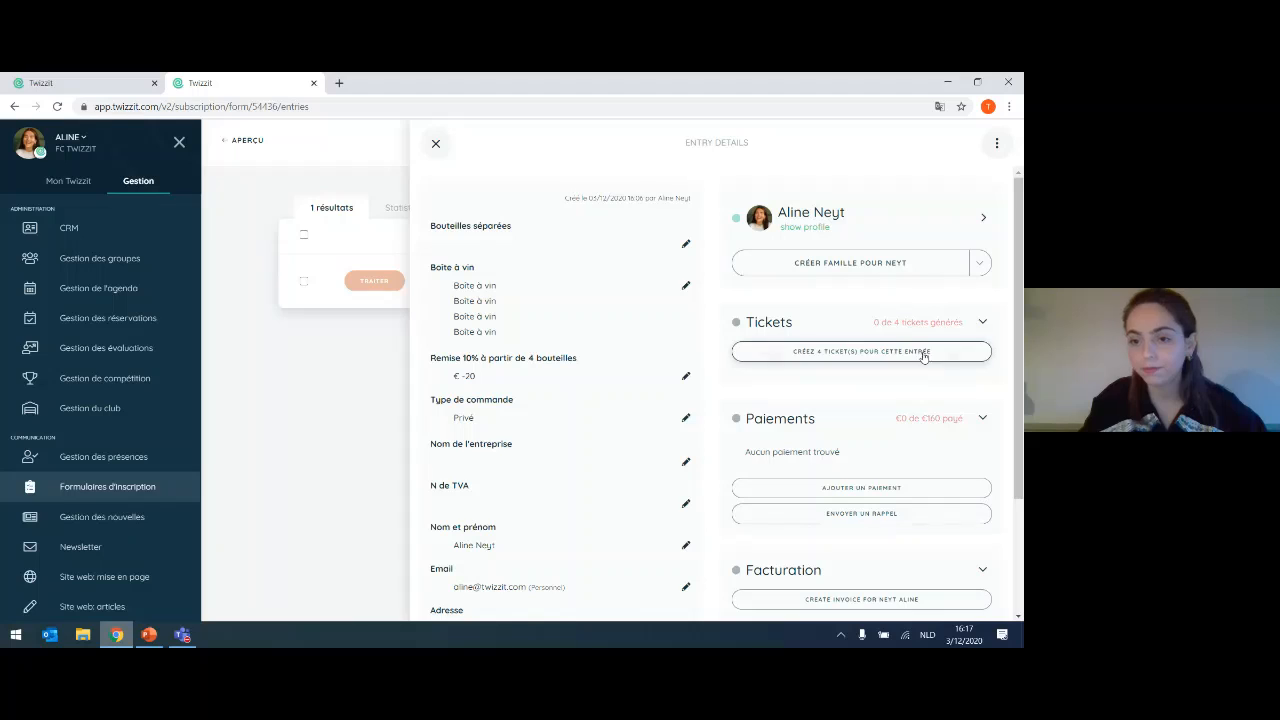
{"action": "left_click", "coordinate": [923, 352]}
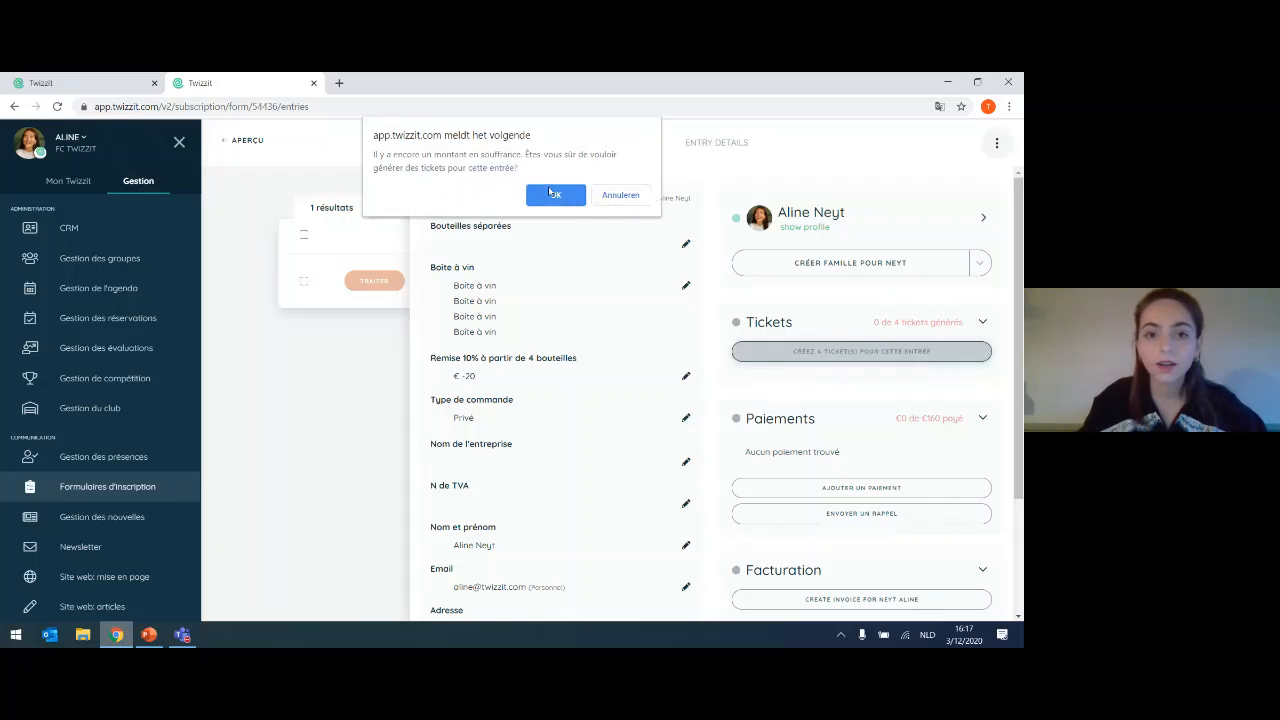
{"action": "left_click", "coordinate": [553, 196]}
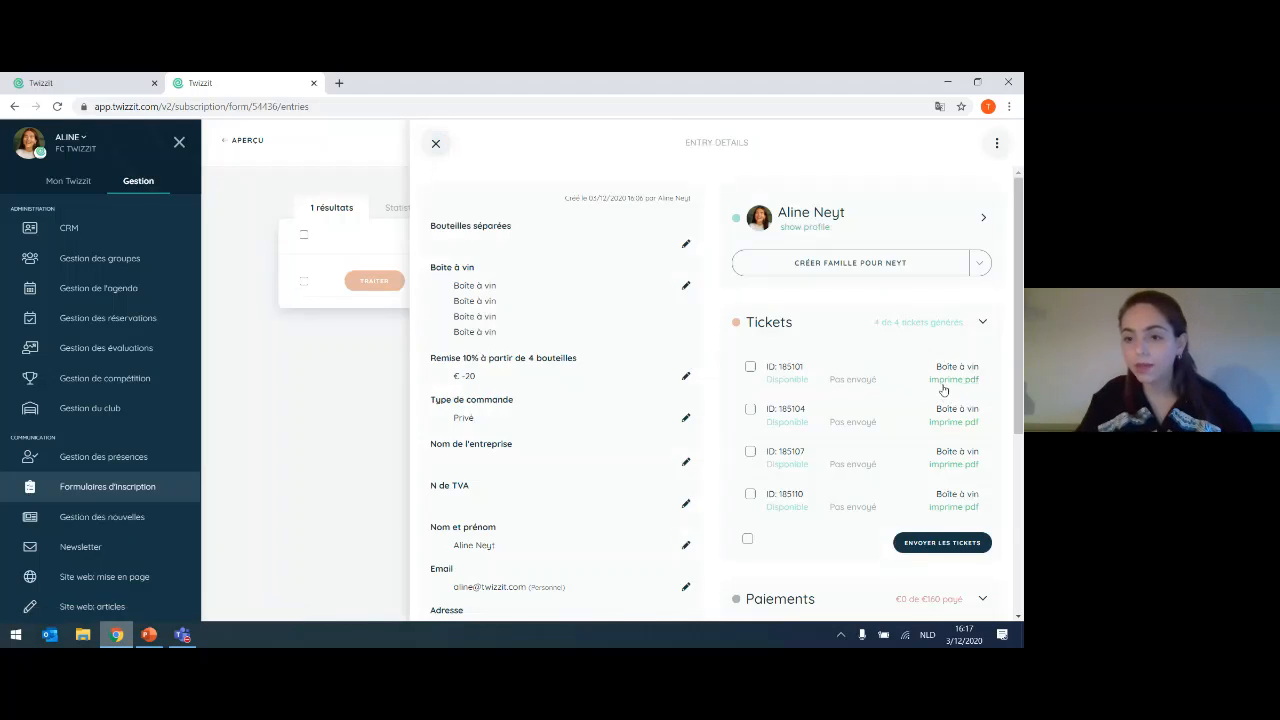
- Download the first Boîte à vin ticket as a PDF, view it and return to the entry details
{"action": "left_click", "coordinate": [945, 384]}
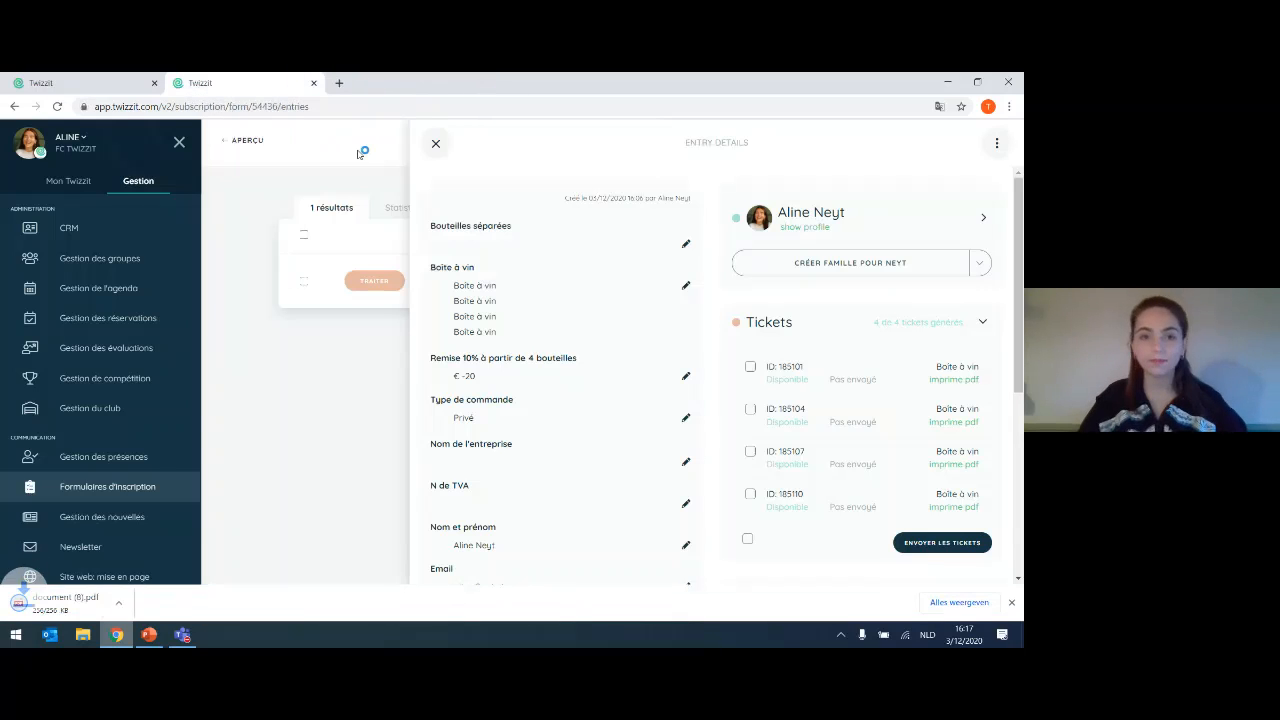
{"action": "left_click", "coordinate": [94, 603]}
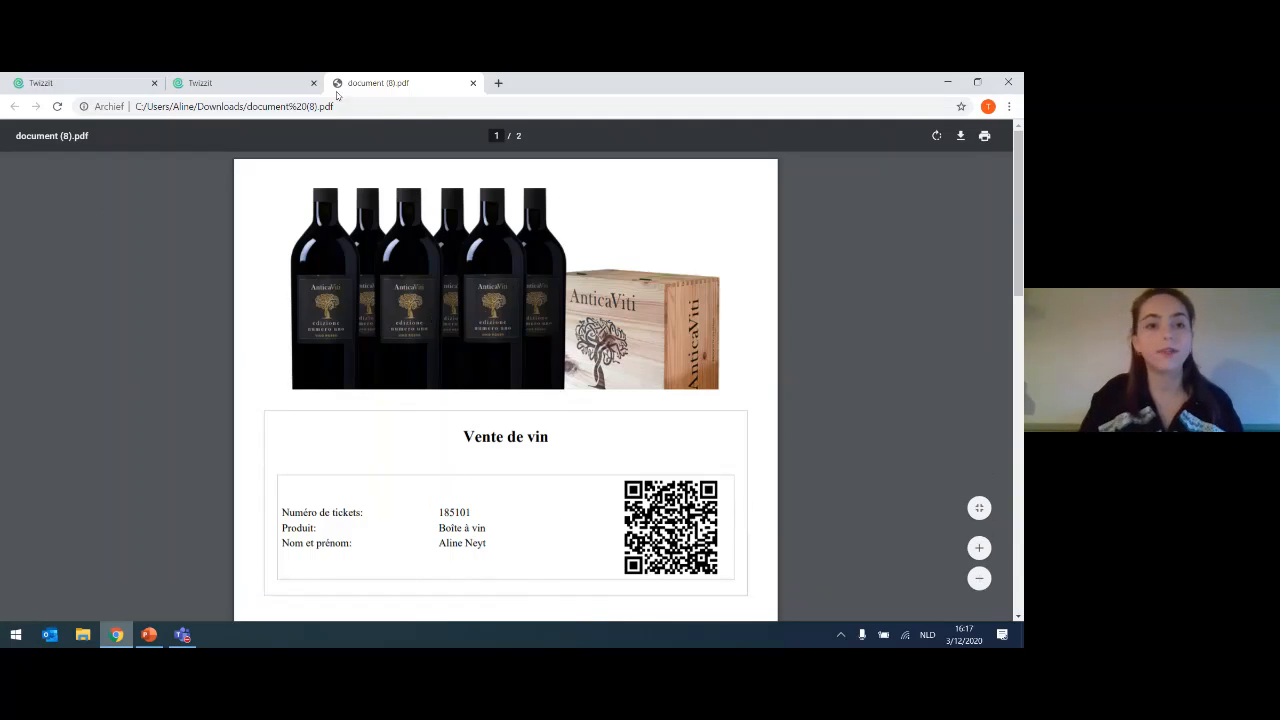
{"action": "left_click", "coordinate": [227, 88]}
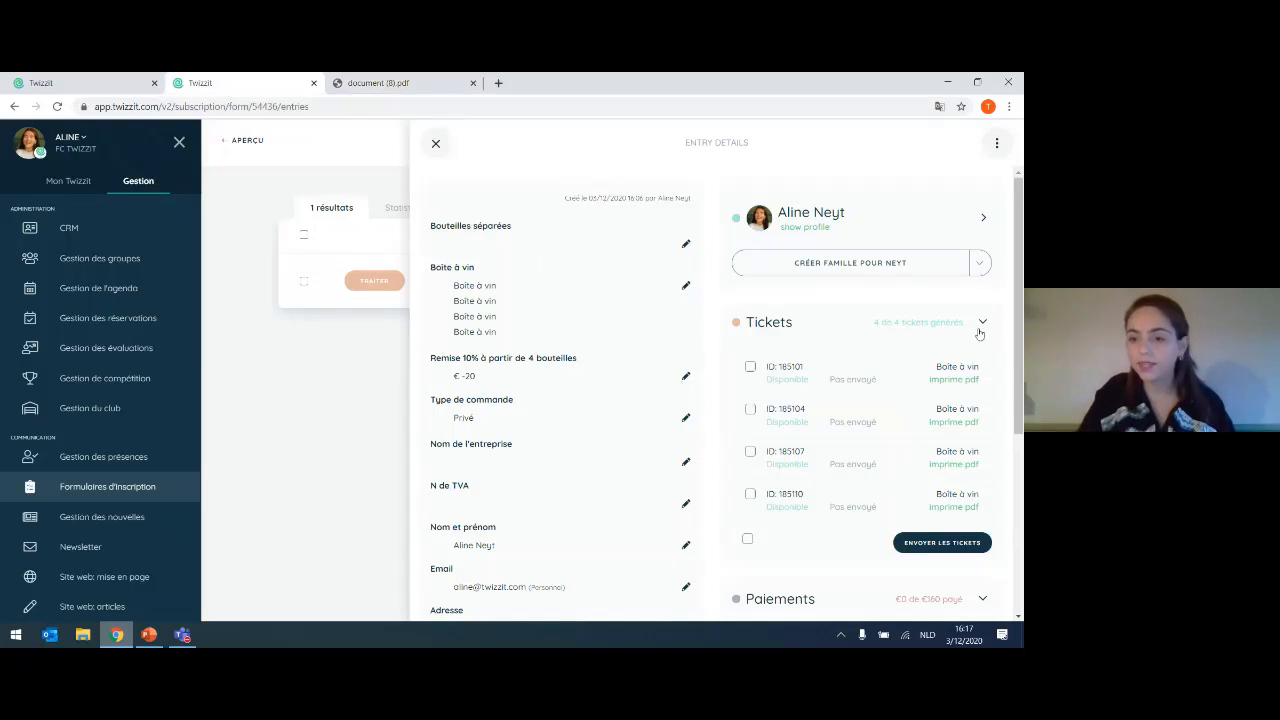
- Look through the entry's Tickets, Paiements and Facturation sections, collapse them and close the entry details
{"action": "left_click", "coordinate": [982, 323]}
{"action": "left_click", "coordinate": [983, 322]}
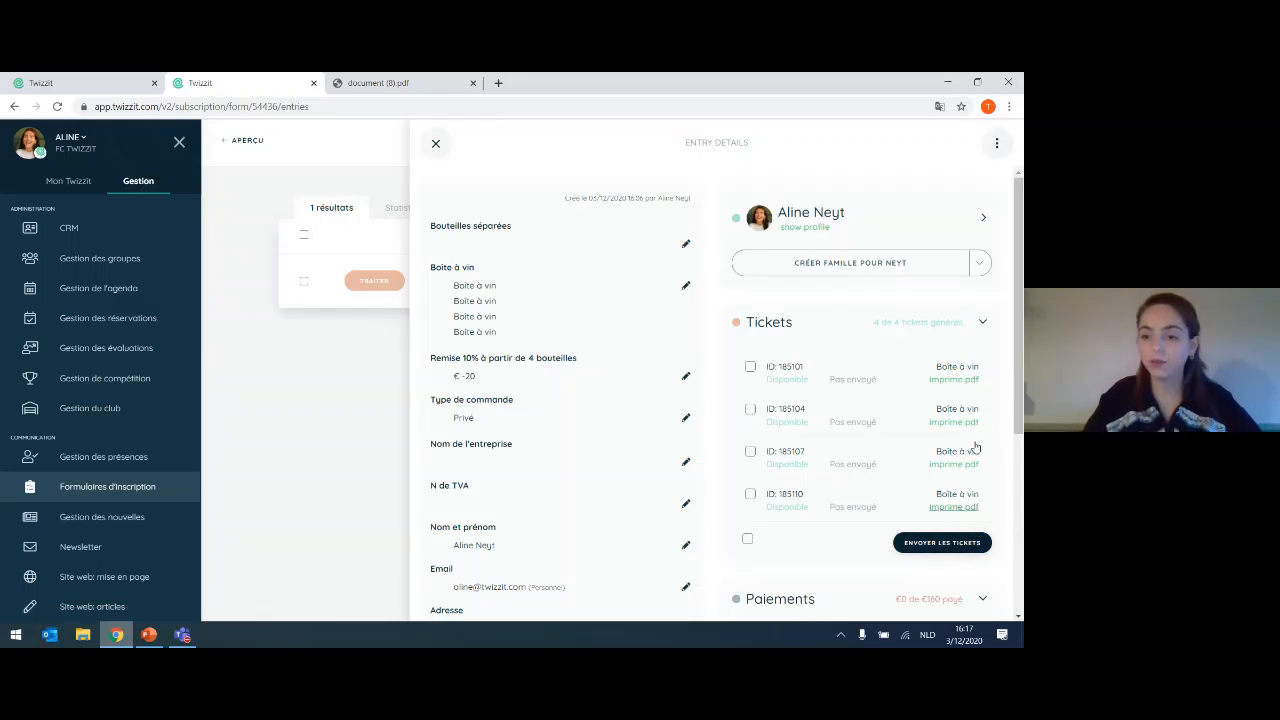
{"action": "left_click", "coordinate": [982, 321]}
{"action": "scroll", "coordinate": [898, 366], "scroll_direction": "down", "scroll_amount": 1}
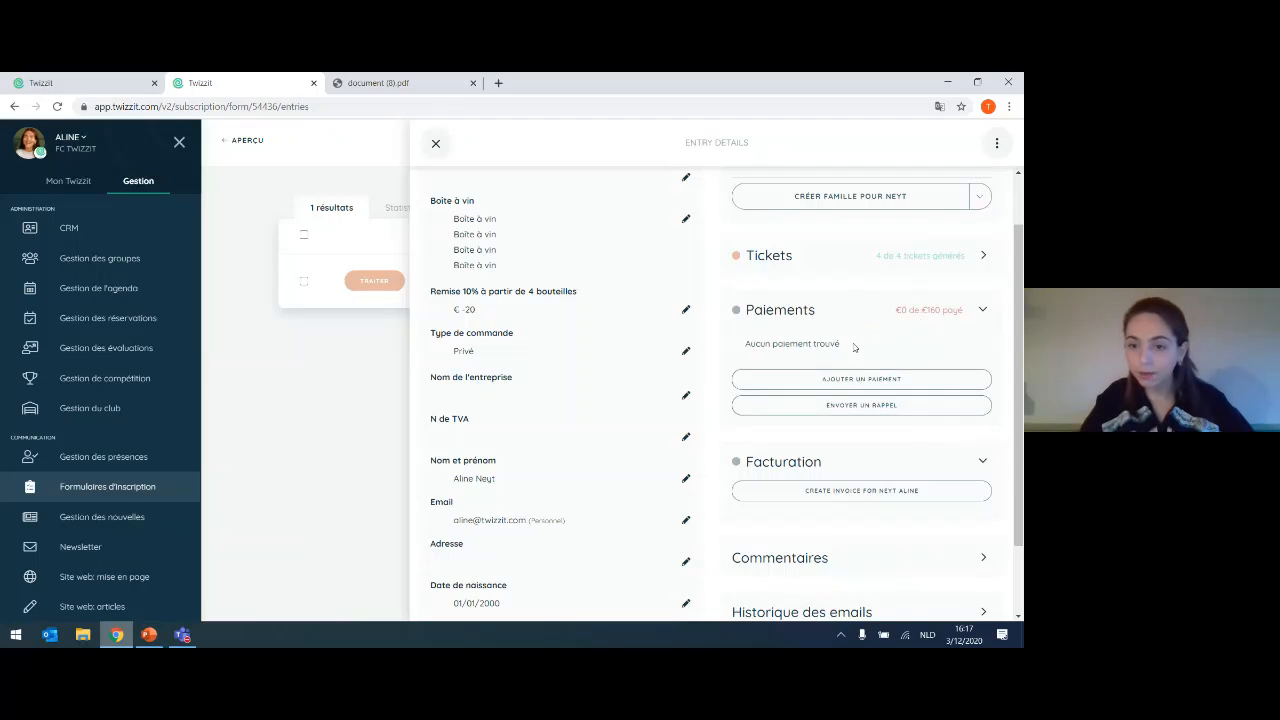
{"action": "left_click", "coordinate": [982, 311]}
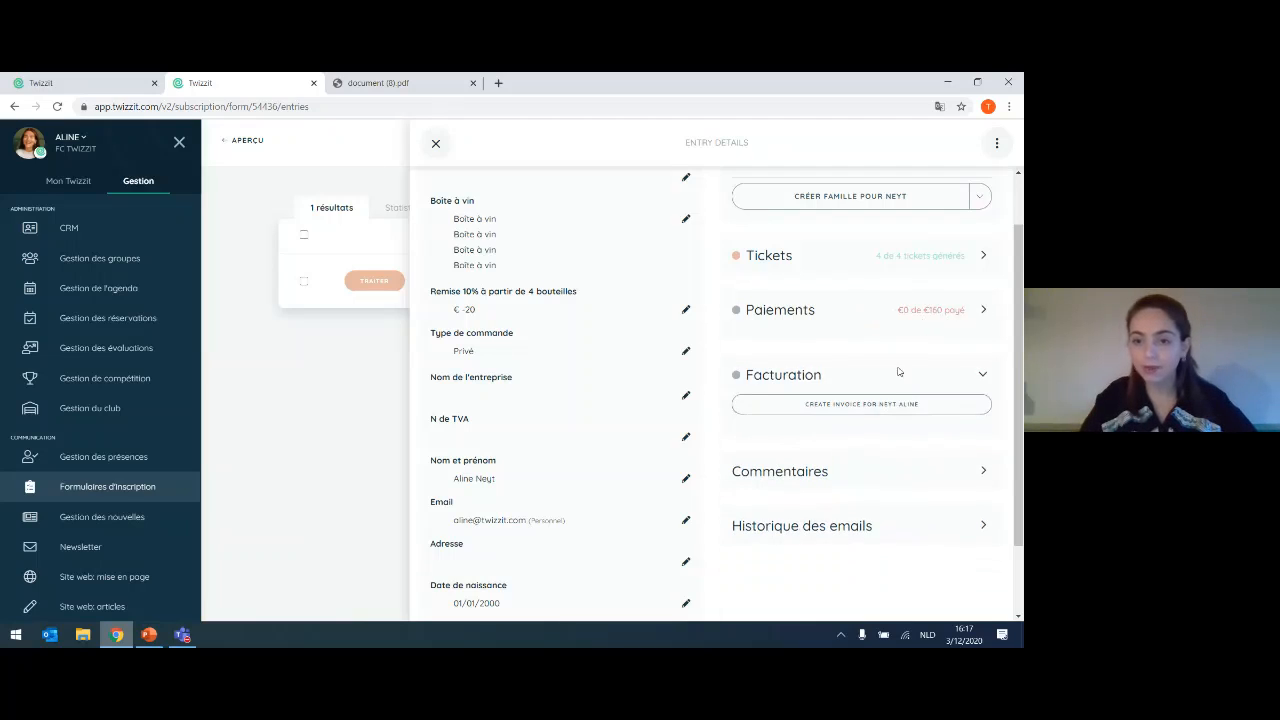
{"action": "left_click", "coordinate": [978, 366]}
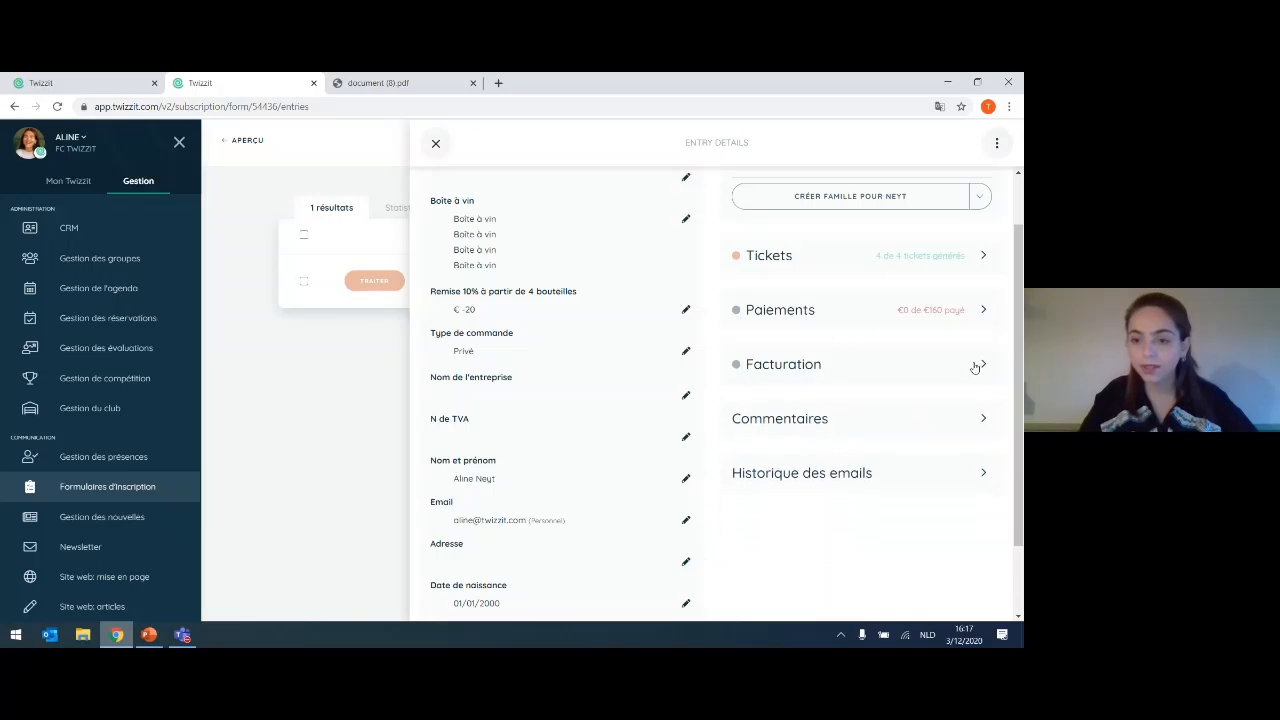
{"action": "left_click", "coordinate": [978, 366]}
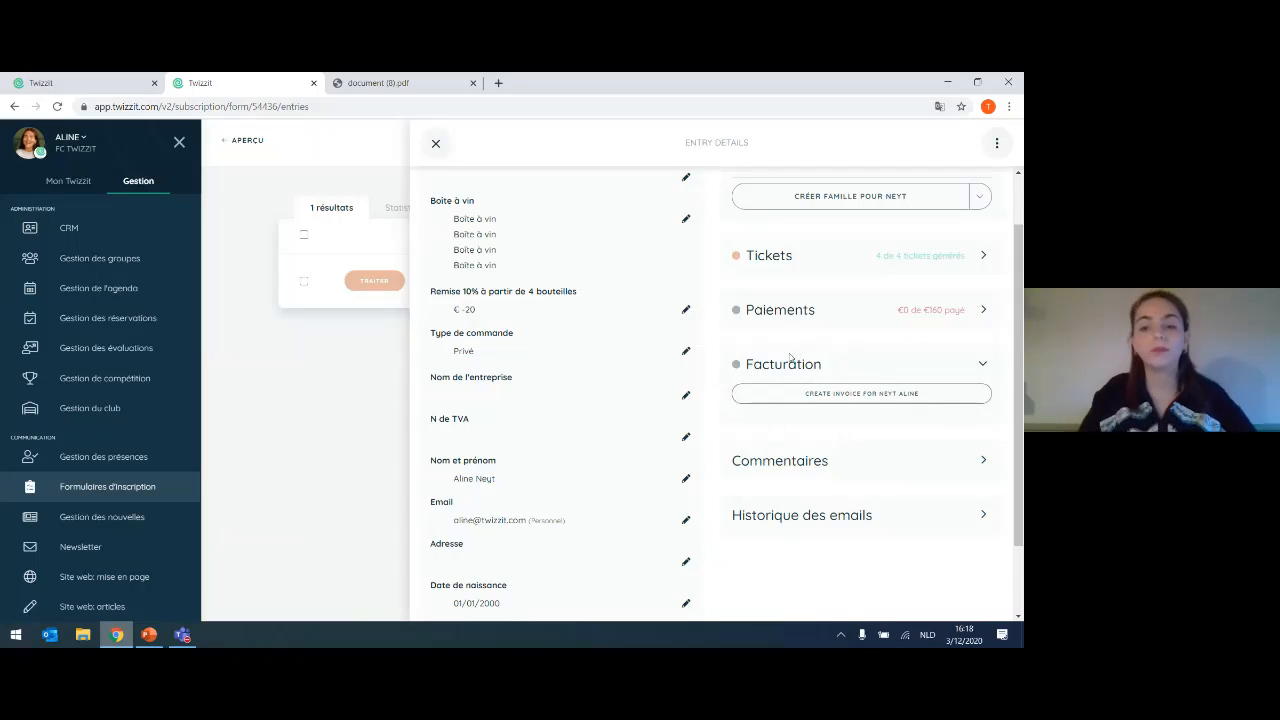
{"action": "left_click", "coordinate": [983, 367]}
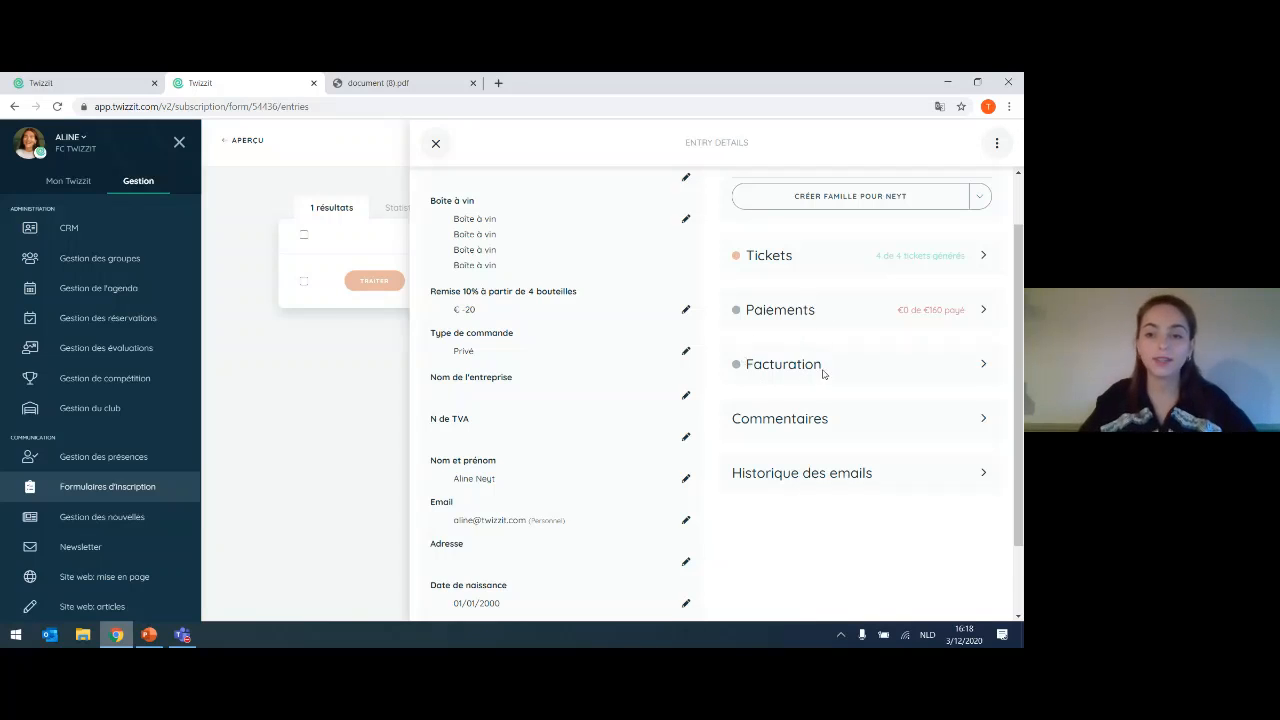
{"action": "scroll", "coordinate": [767, 194], "scroll_direction": "up", "scroll_amount": 2}
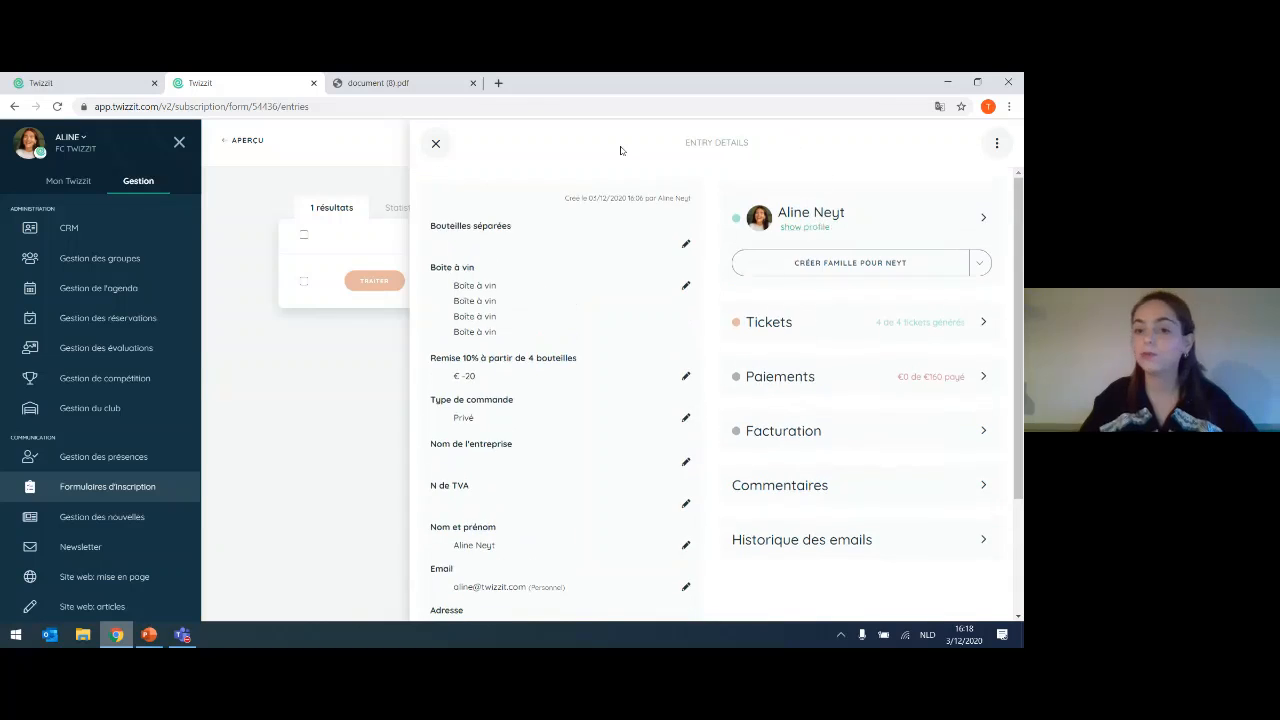
{"action": "left_click", "coordinate": [436, 143]}
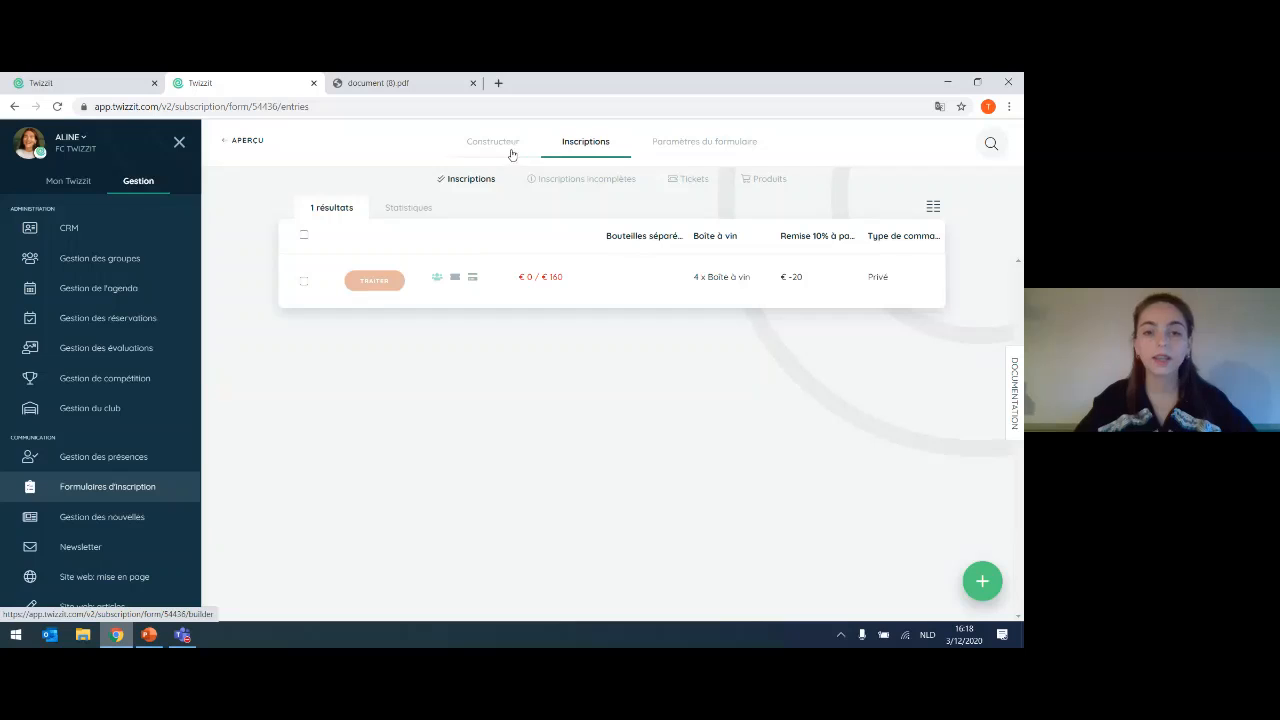
- Select all registrations in the overview and export them to Excel
{"action": "left_click", "coordinate": [304, 281]}
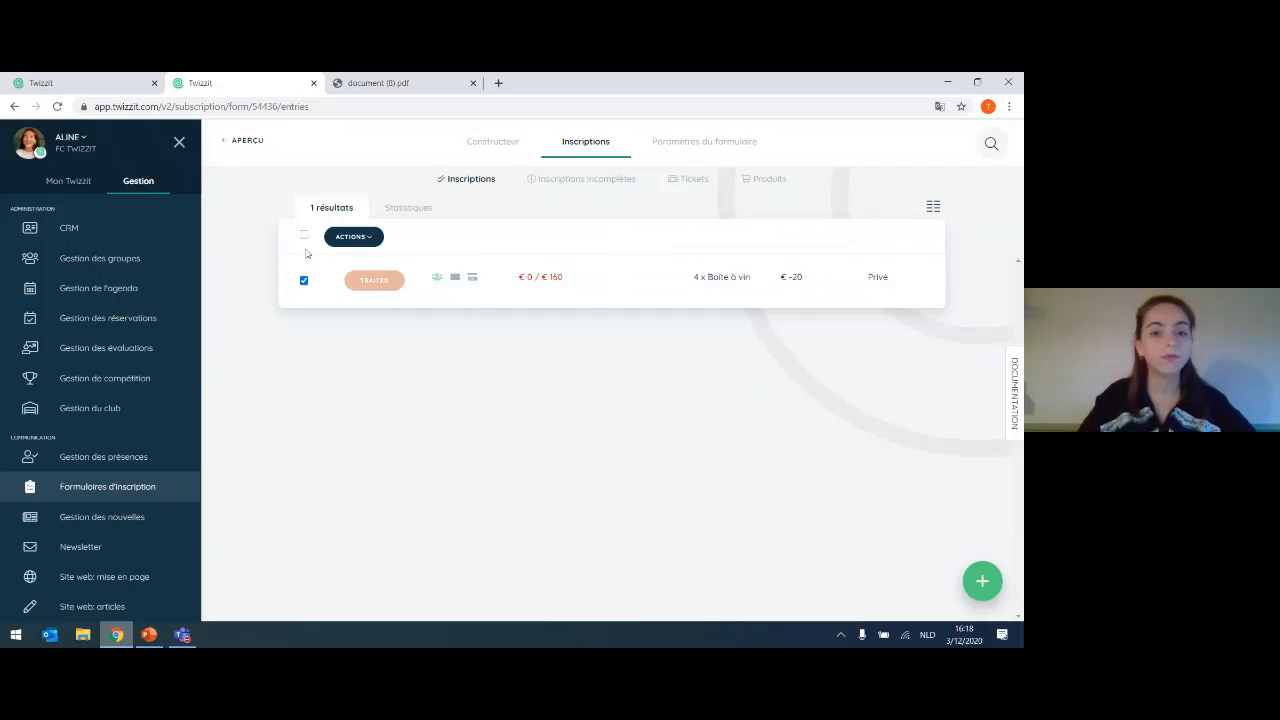
{"action": "left_click", "coordinate": [304, 276]}
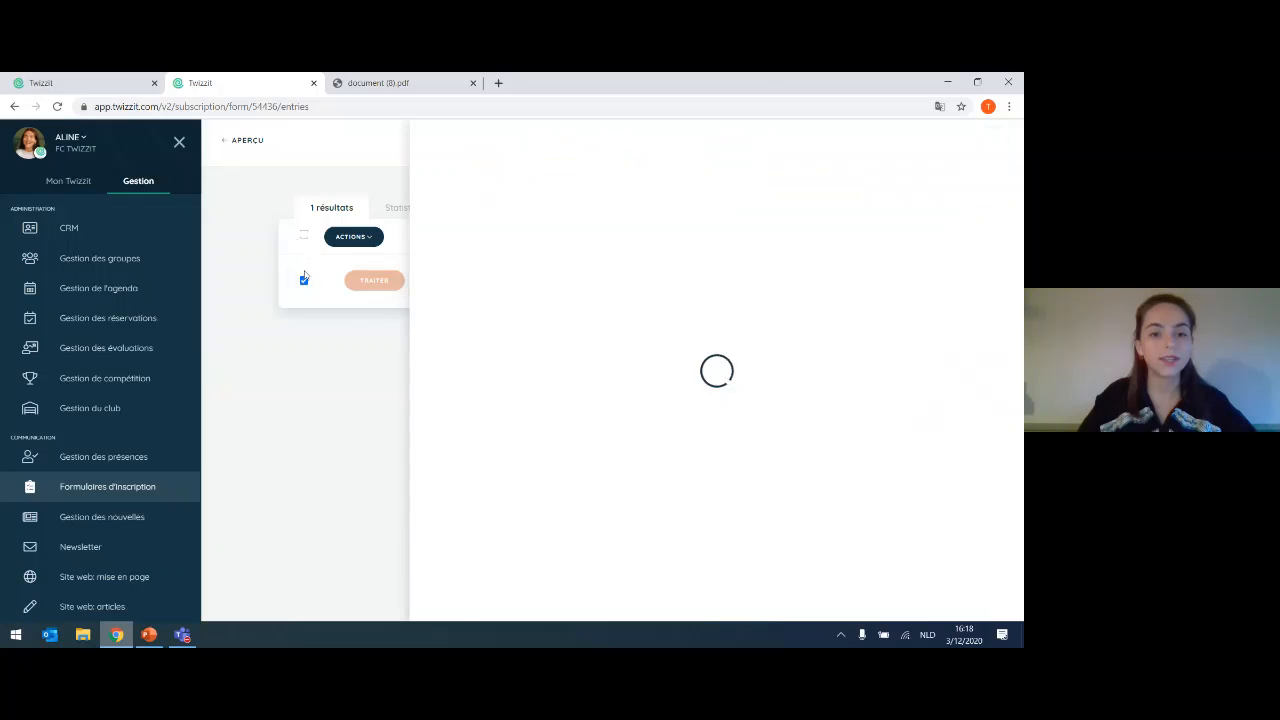
{"action": "left_click", "coordinate": [434, 143]}
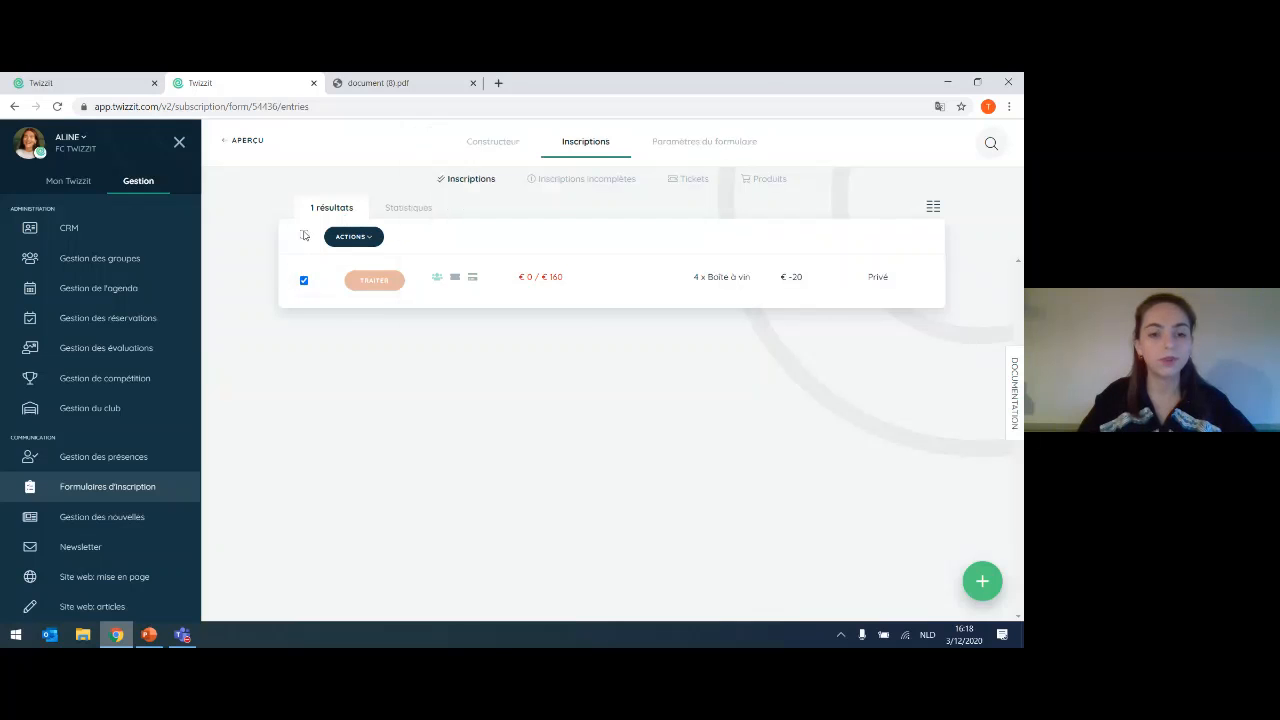
{"action": "left_click", "coordinate": [368, 238]}
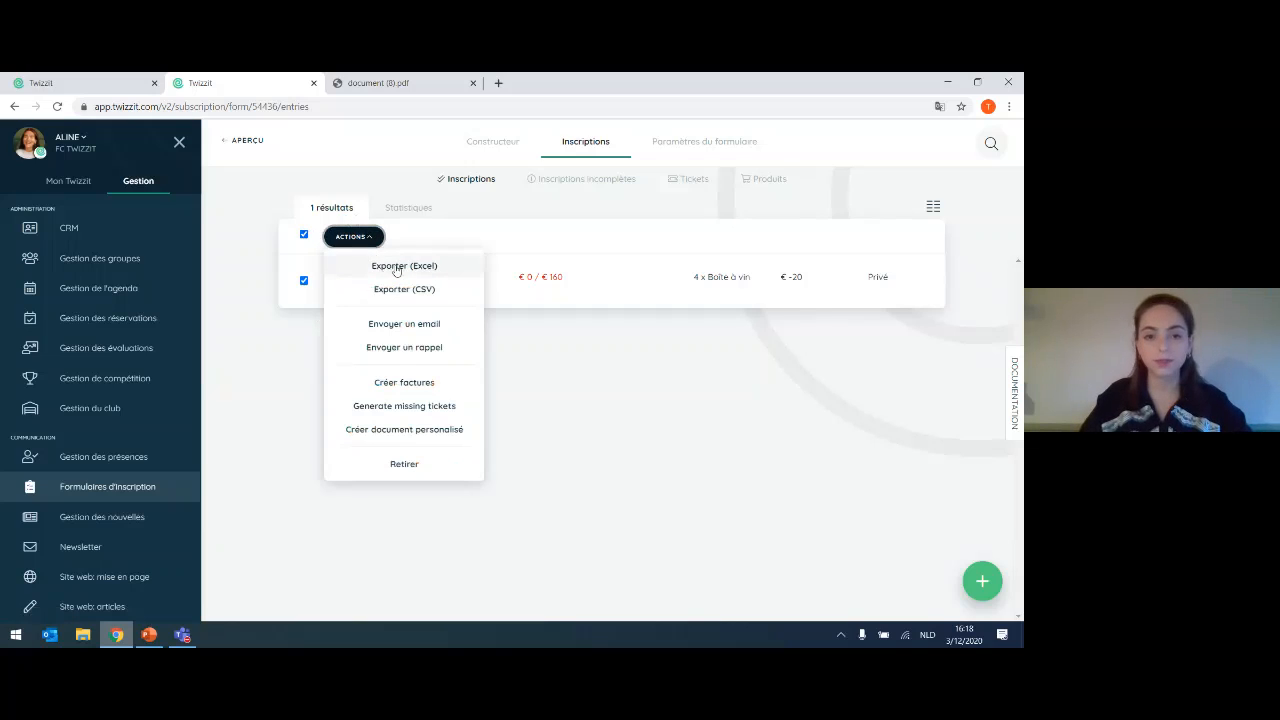
{"action": "left_click", "coordinate": [396, 267]}
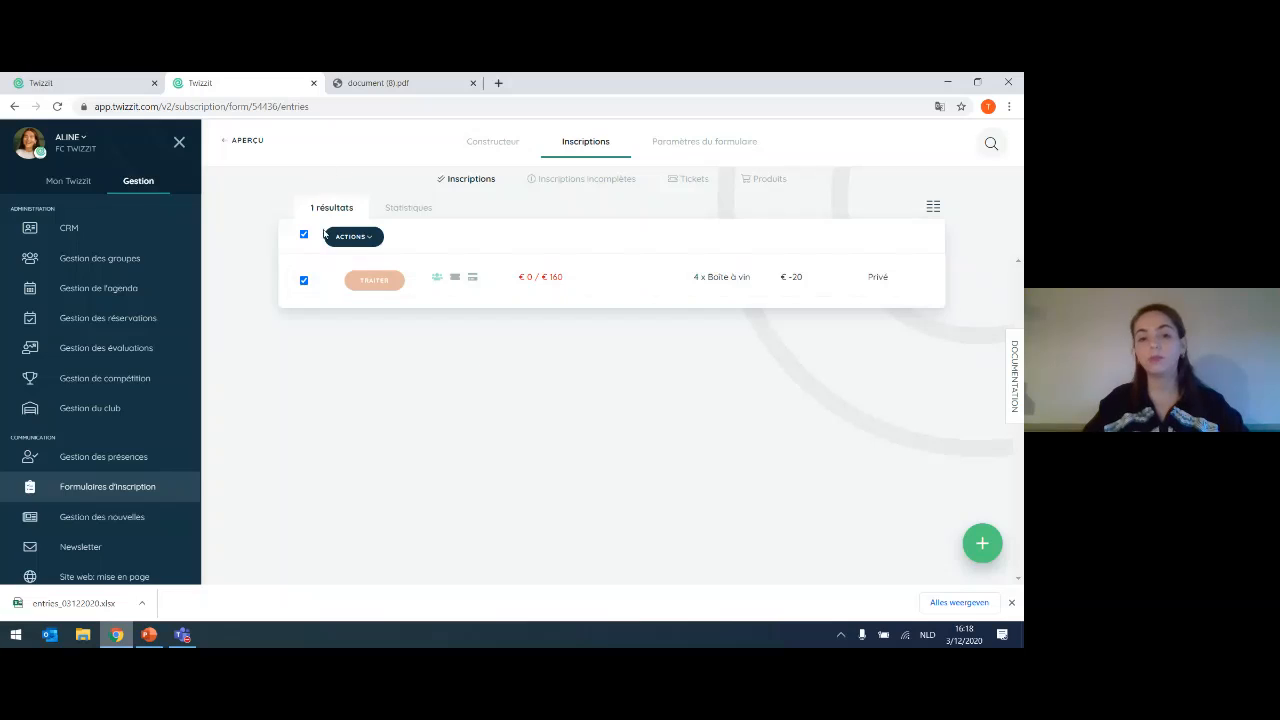
- Look through the bulk actions for the selected registration, such as sending an email or a reminder, without applying any
{"action": "left_click", "coordinate": [378, 237]}
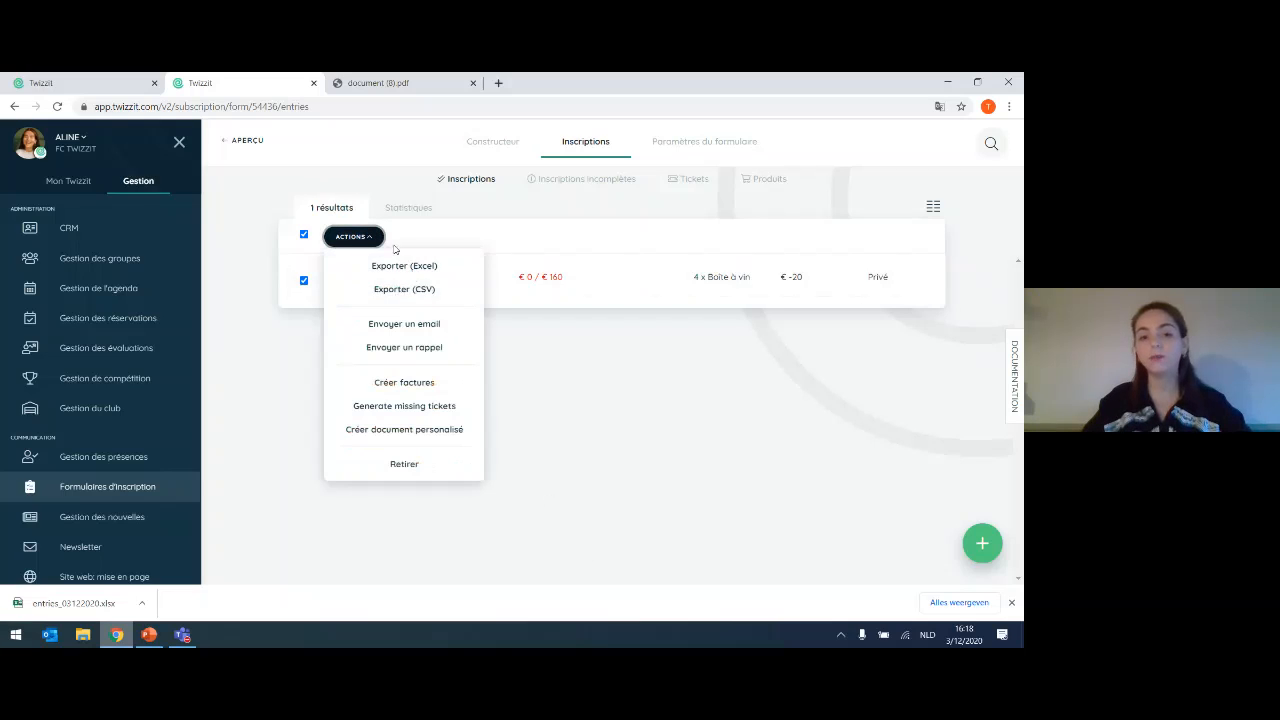
{"action": "left_click", "coordinate": [533, 365]}
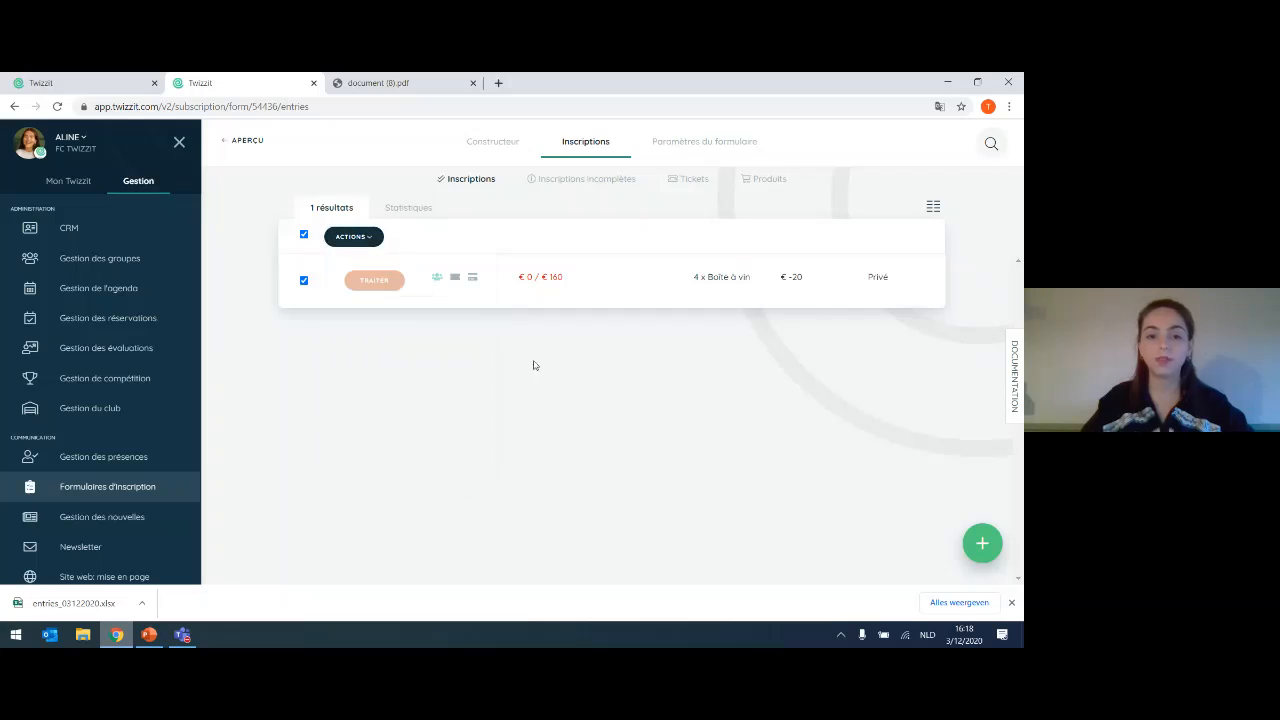
{"action": "left_click", "coordinate": [373, 247]}
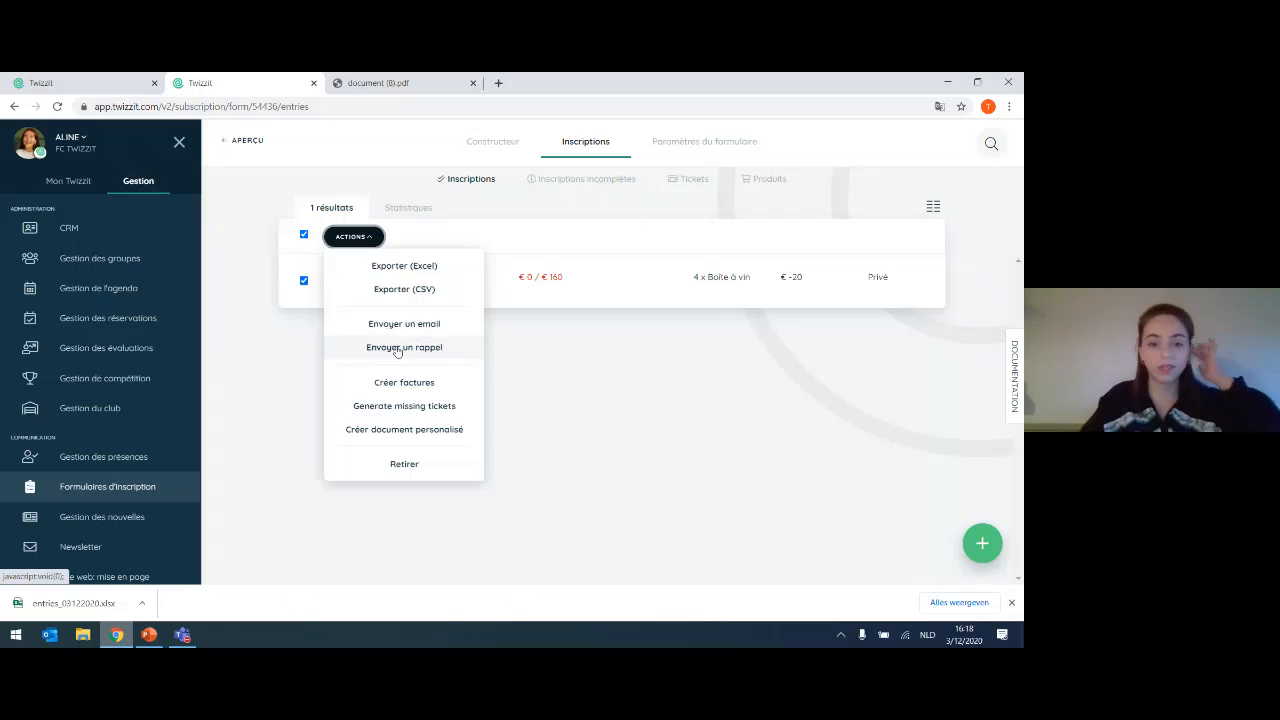
{"action": "left_click", "coordinate": [560, 386]}
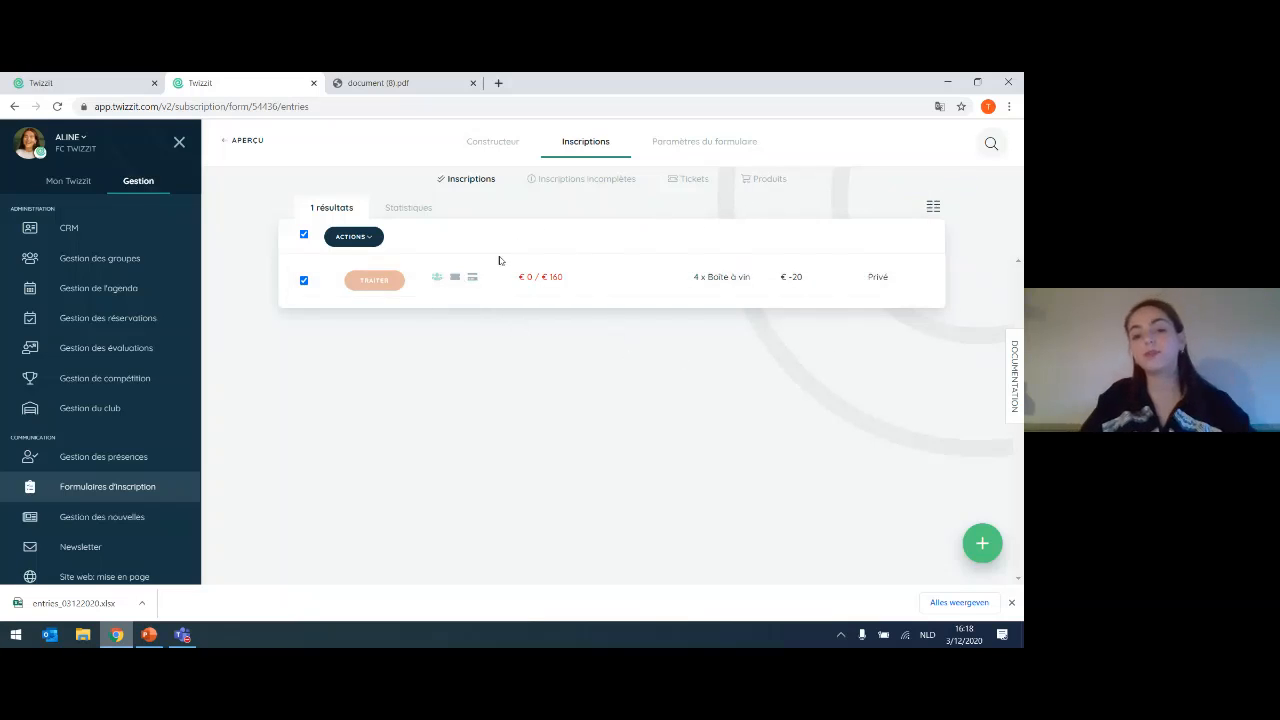
- Add the Créé le column to the registrations overview, and reopen and close the column selection
{"action": "left_click", "coordinate": [934, 206]}
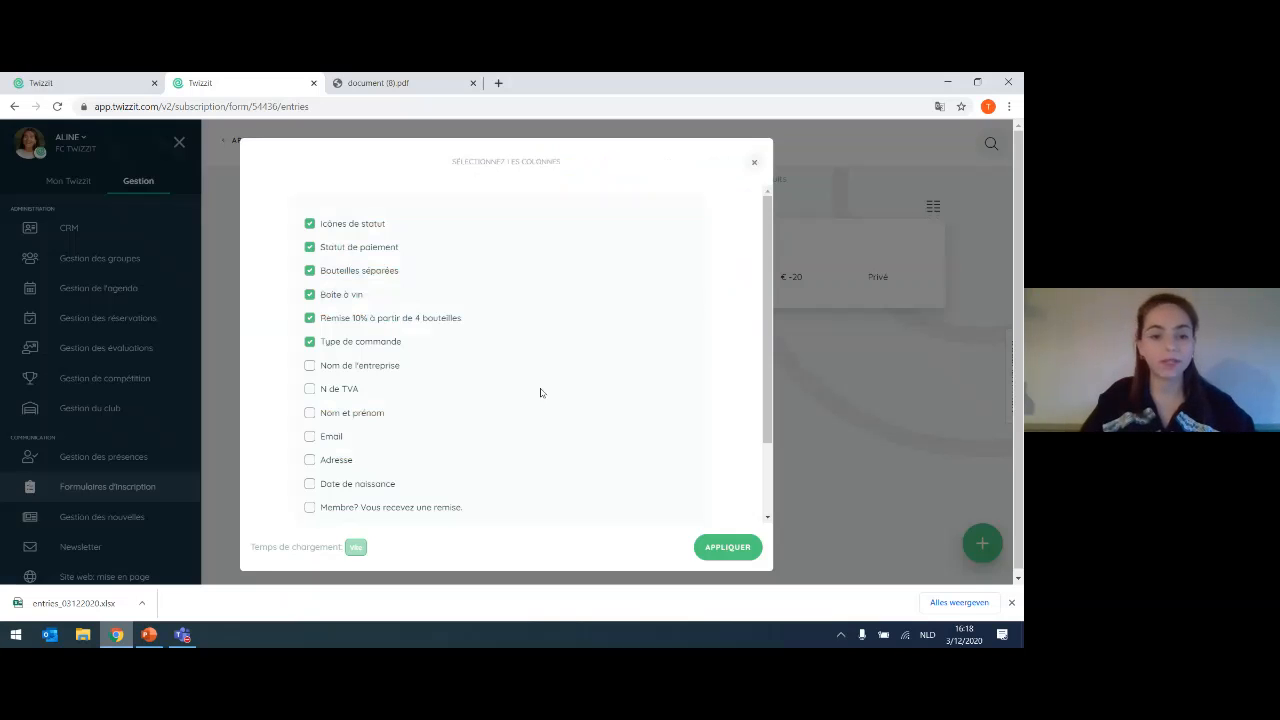
{"action": "scroll", "coordinate": [509, 420], "scroll_direction": "down", "scroll_amount": 2}
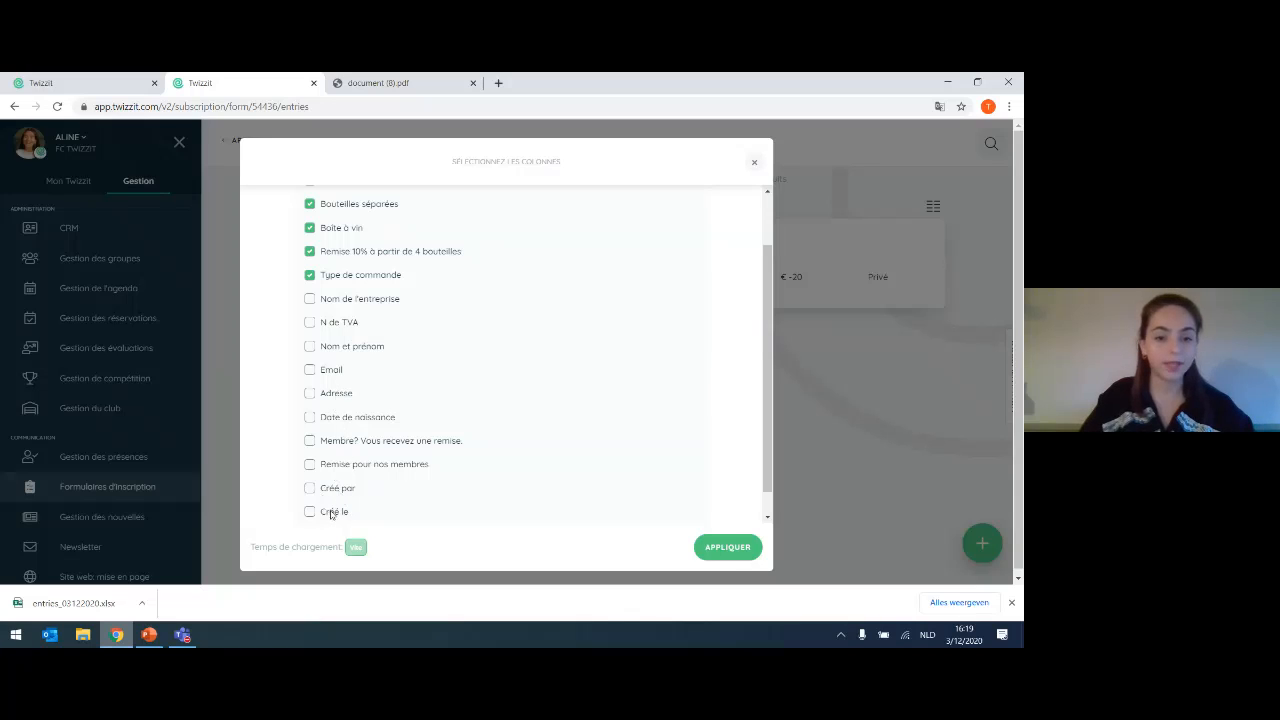
{"action": "left_click", "coordinate": [737, 548]}
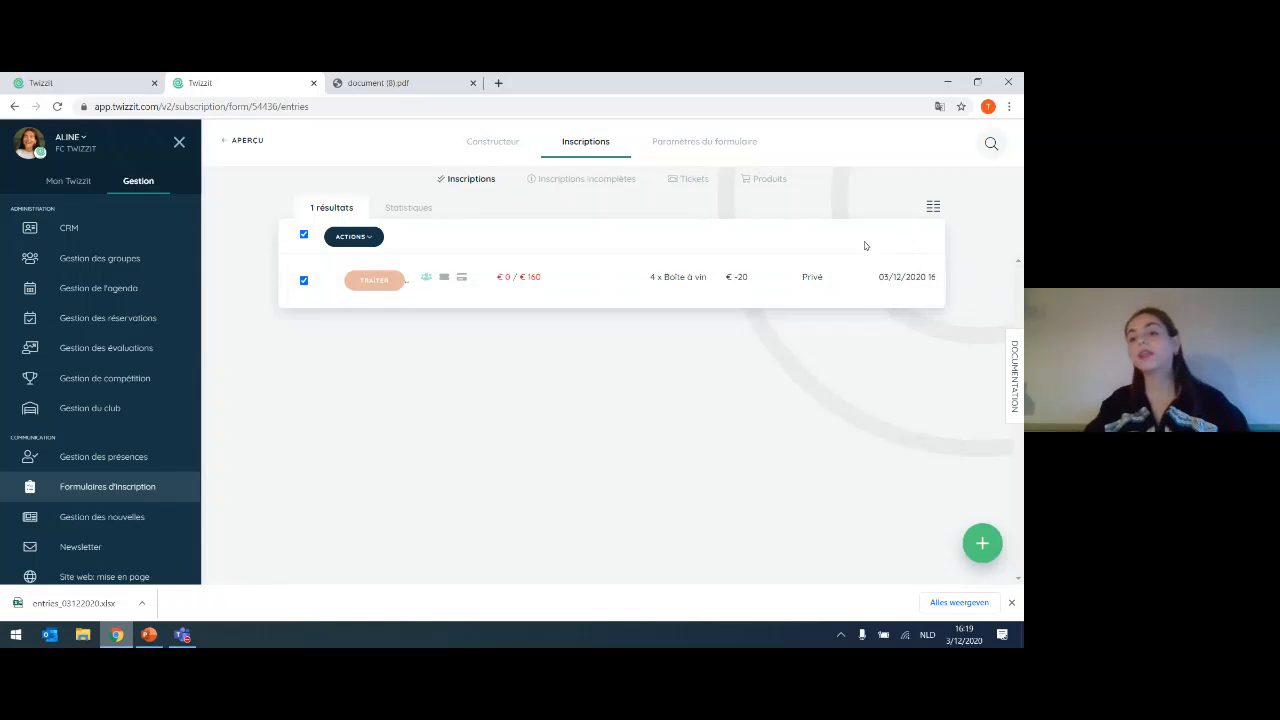
{"action": "left_click", "coordinate": [929, 207]}
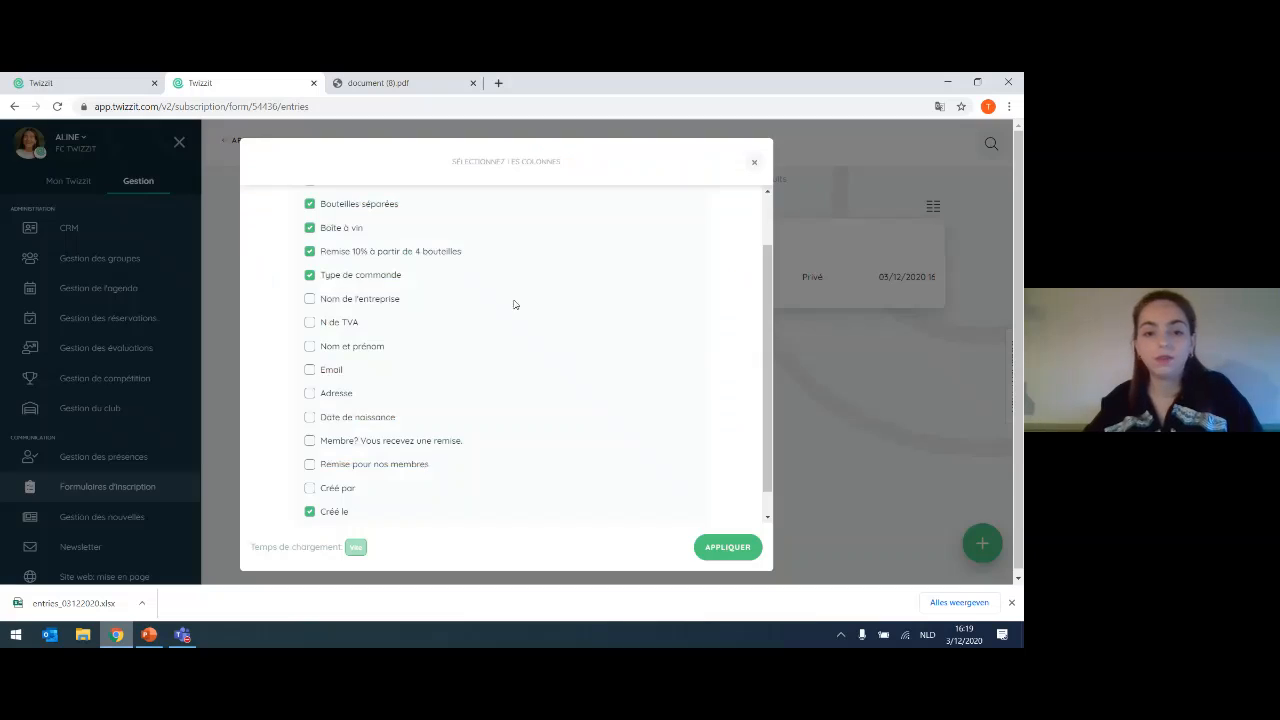
{"action": "left_click", "coordinate": [754, 163]}
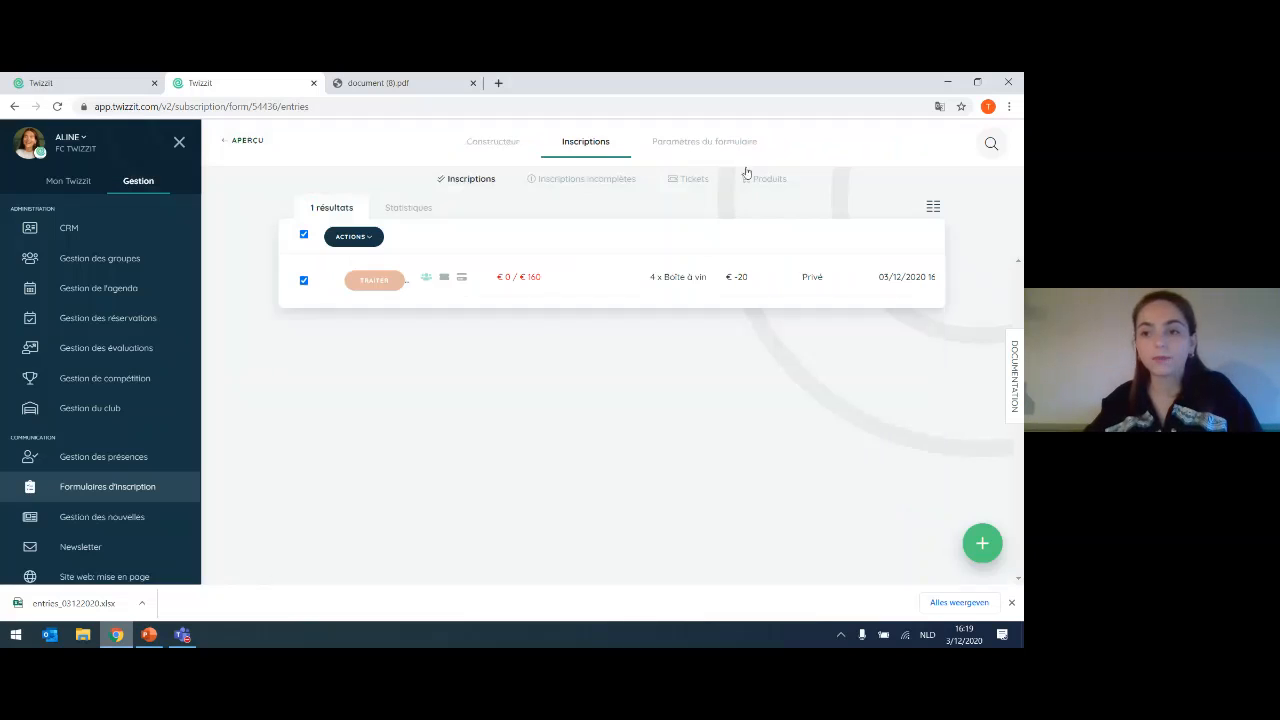
- Filter the registrations on the Boîte à vin field with the condition Contient and the value Boîte à vin € 50
{"action": "left_click", "coordinate": [991, 144]}
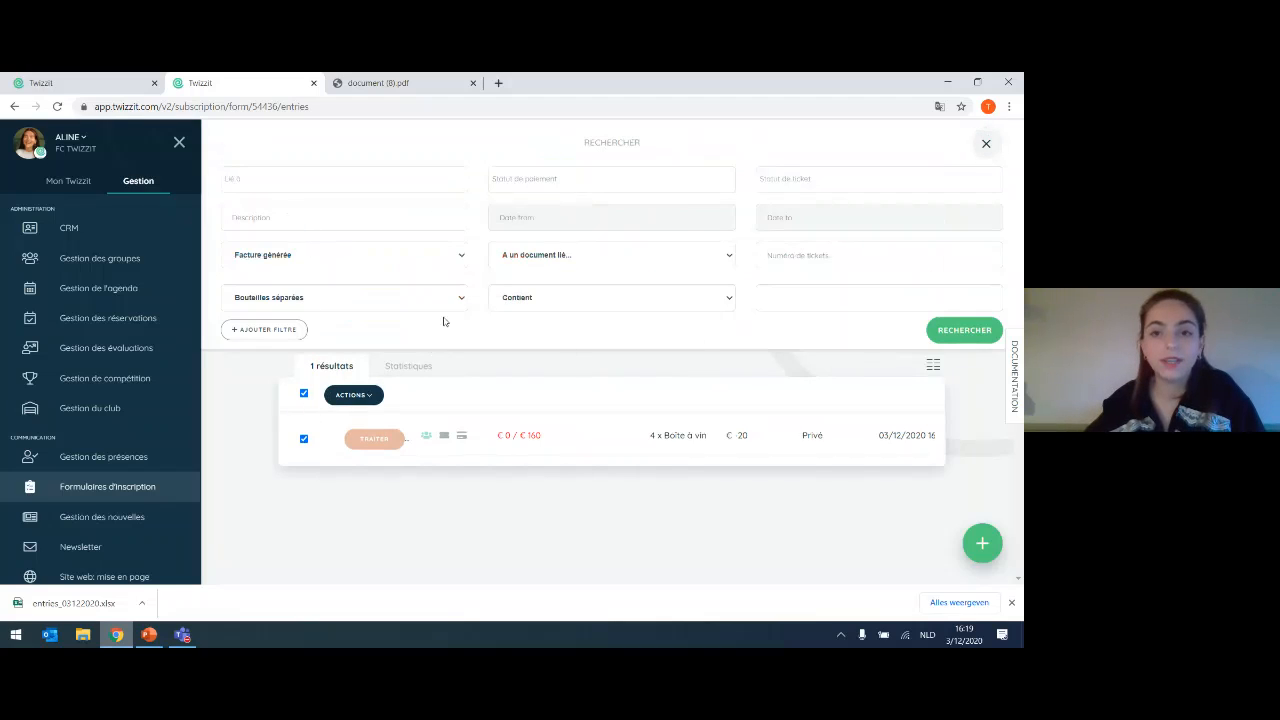
{"action": "left_click", "coordinate": [322, 303]}
{"action": "key", "text": "Escape"}
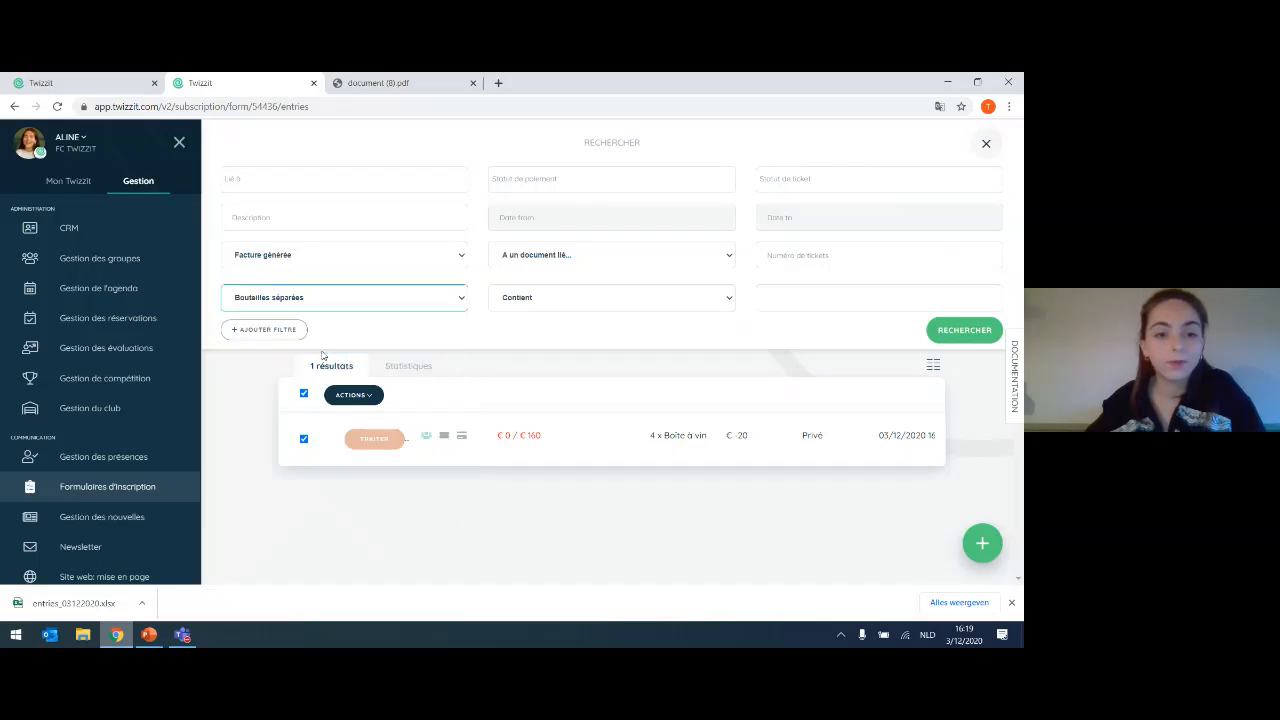
{"action": "left_click", "coordinate": [322, 355]}
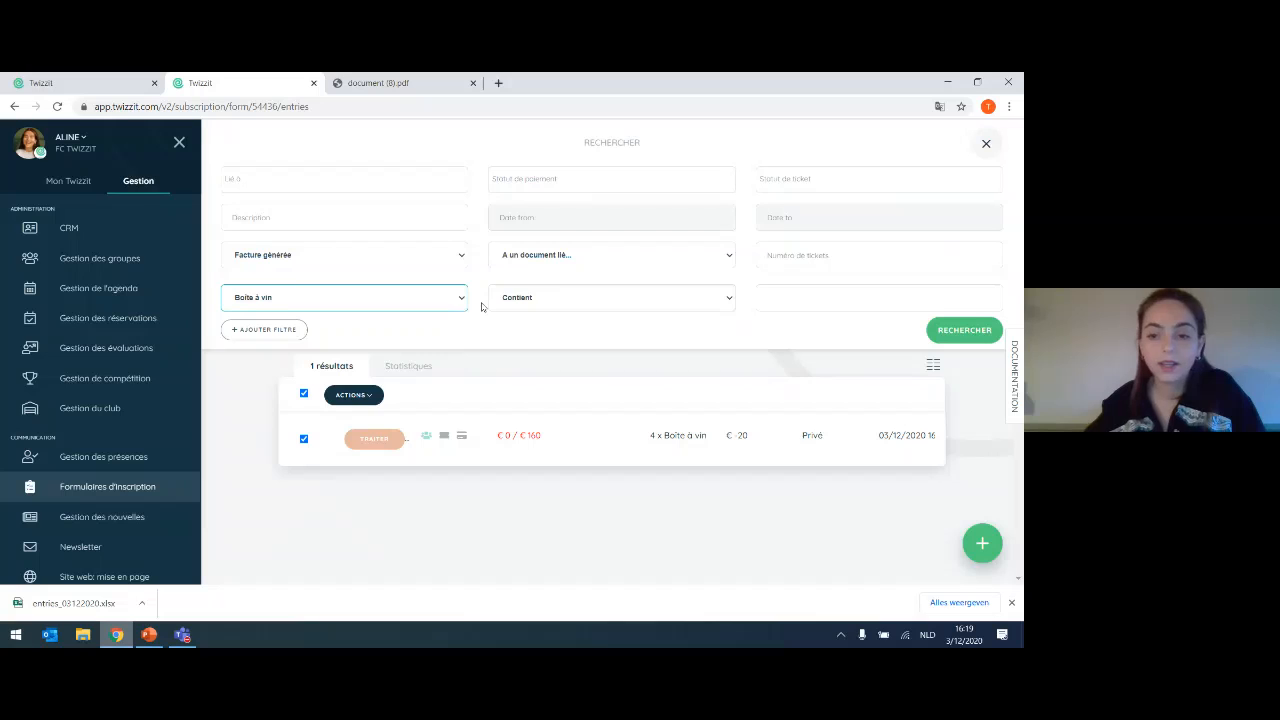
{"action": "left_click", "coordinate": [773, 302]}
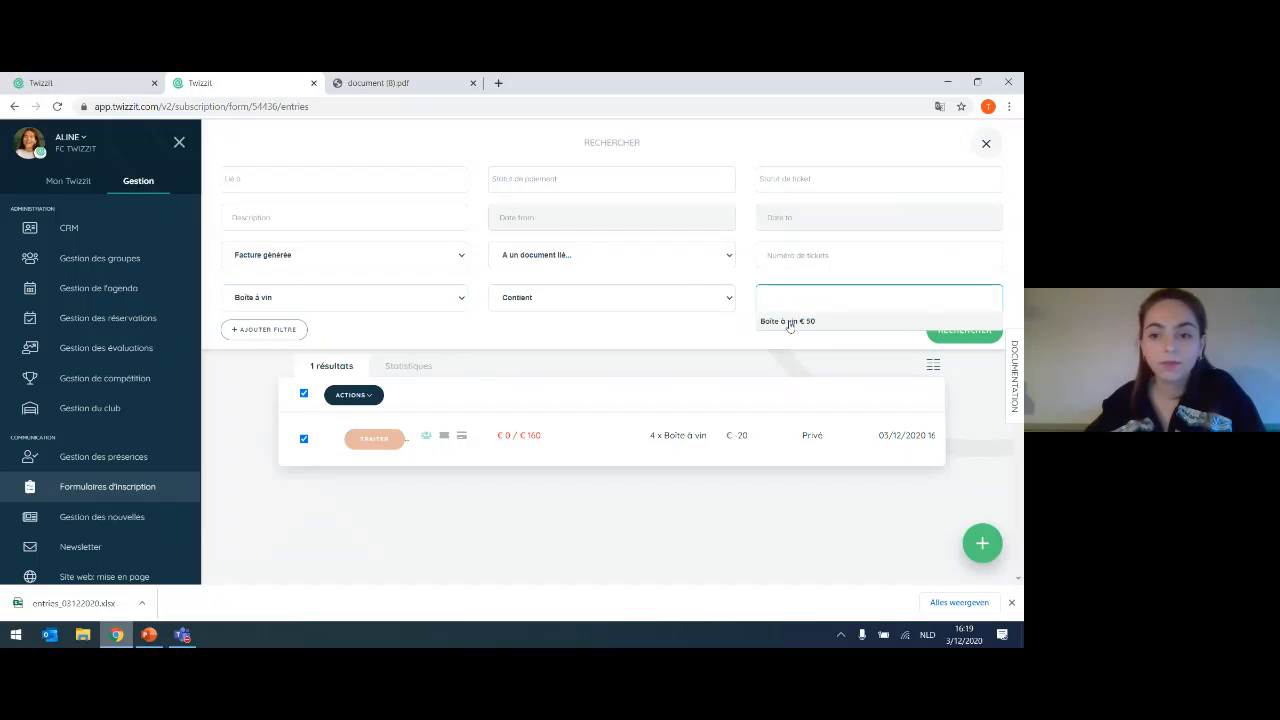
{"action": "left_click", "coordinate": [790, 322]}
{"action": "left_click", "coordinate": [955, 335]}
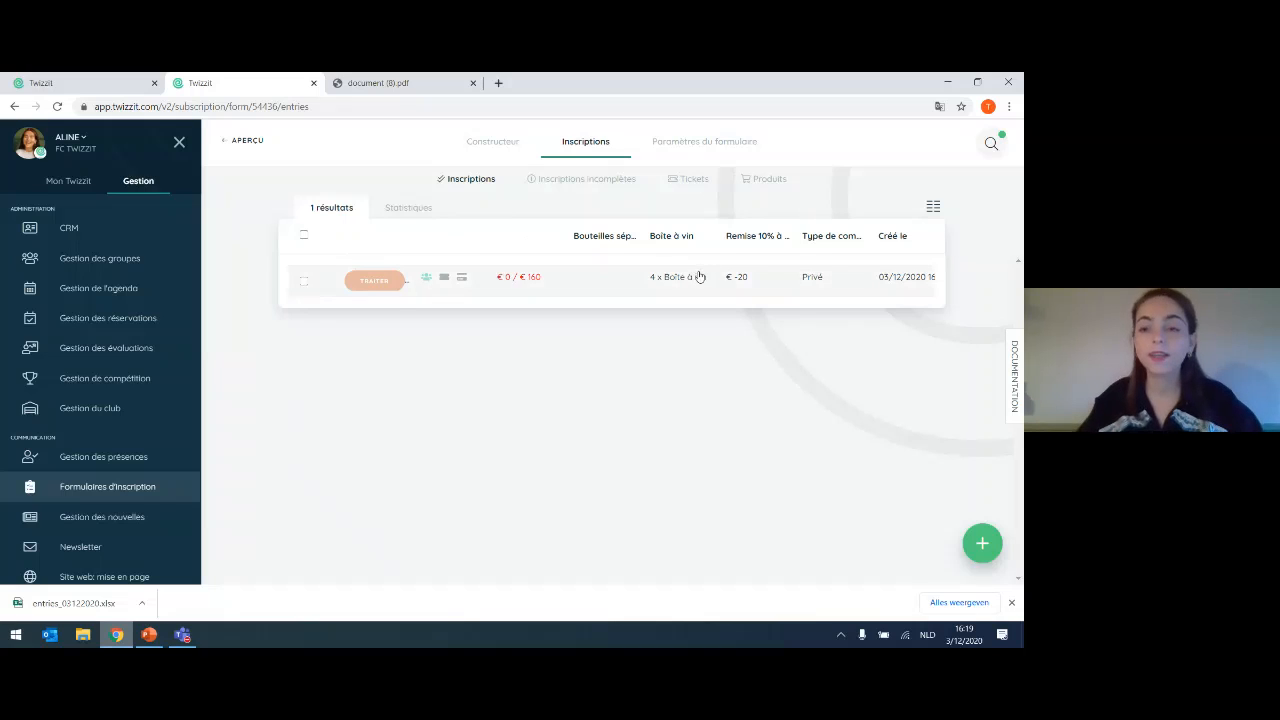
- Look through the form's incomplete registrations, tickets and products overviews
{"action": "left_click", "coordinate": [570, 183]}
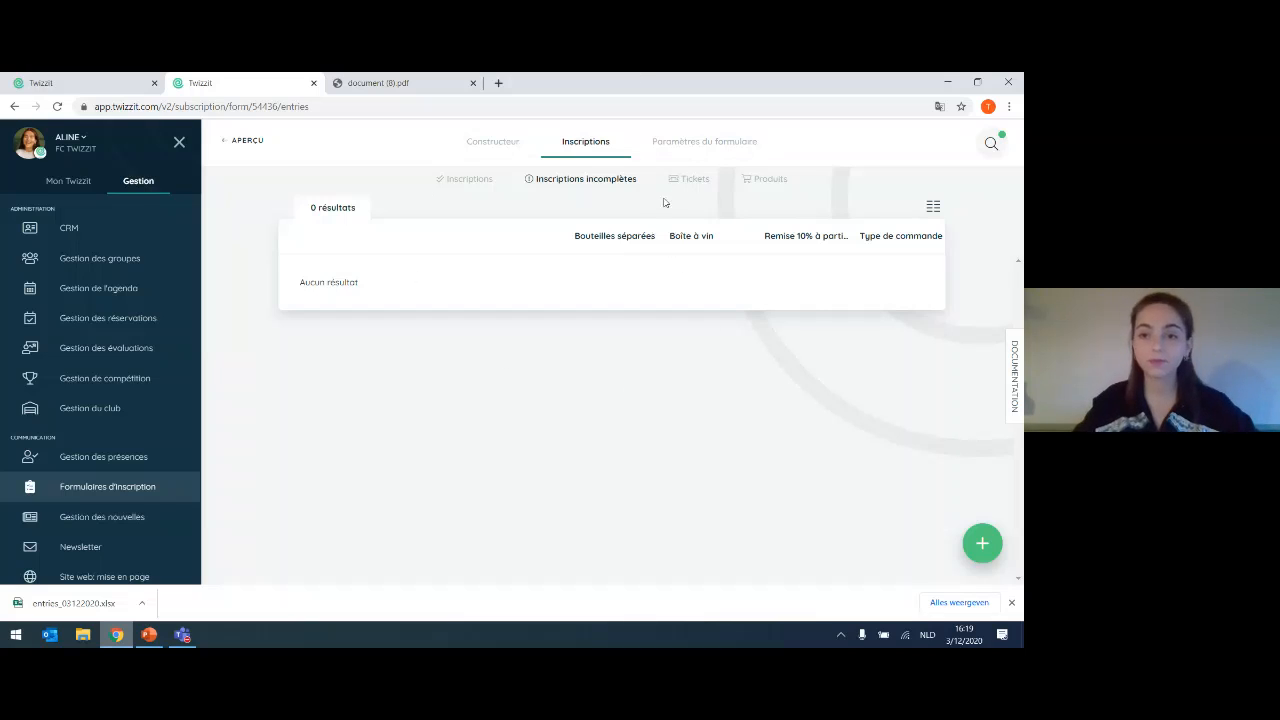
{"action": "left_click", "coordinate": [689, 179]}
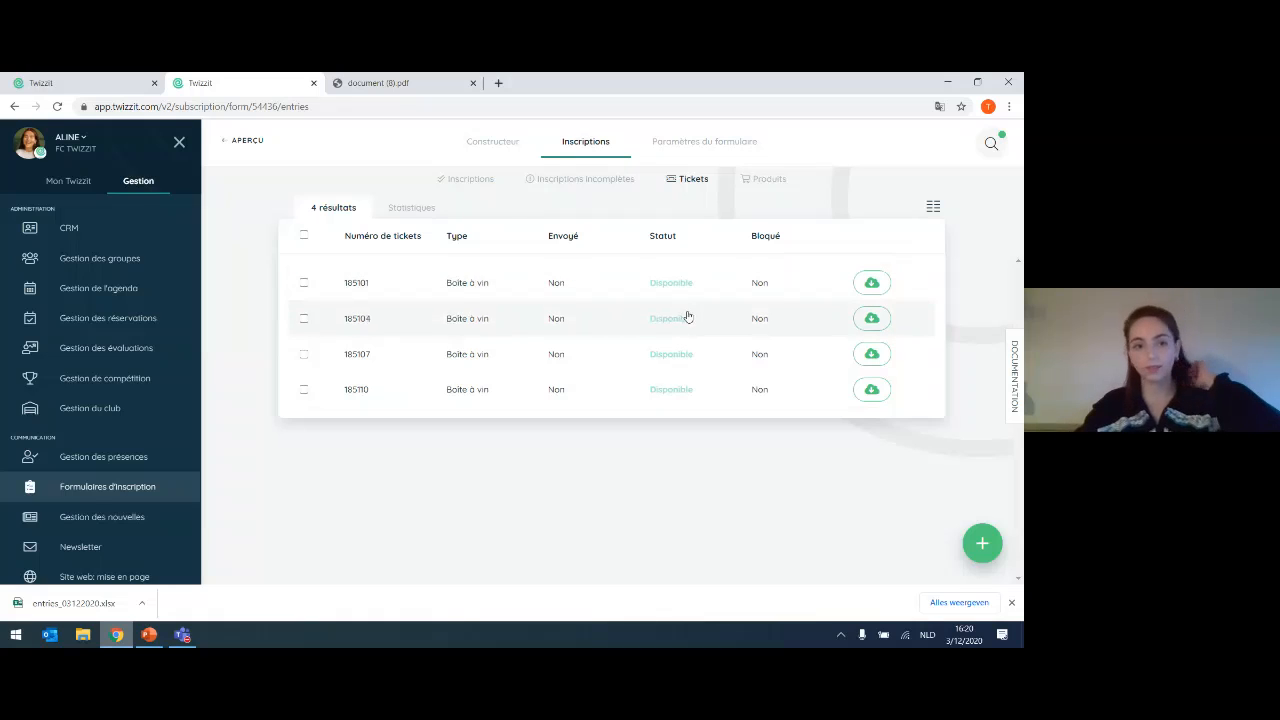
{"action": "left_click", "coordinate": [764, 181]}
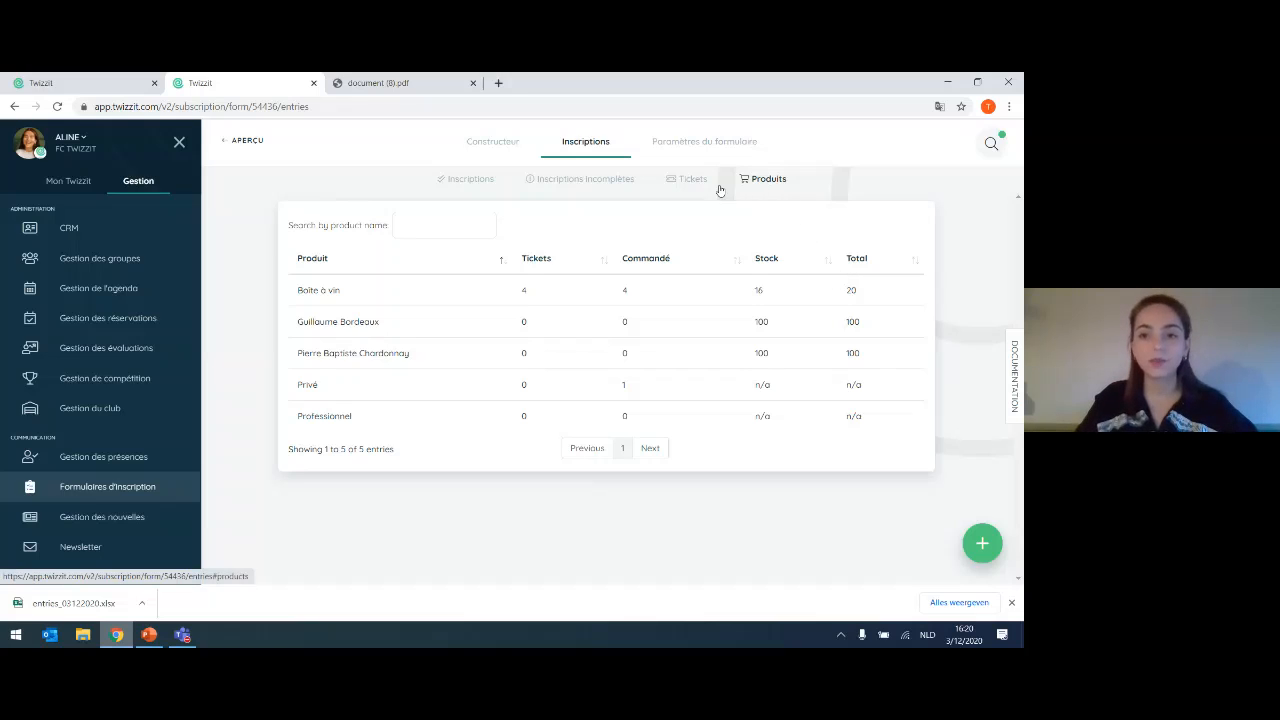
- Switch to the PowerPoint presentation and show slide 7 about delivery and working with tickets
{"action": "left_click", "coordinate": [149, 635]}
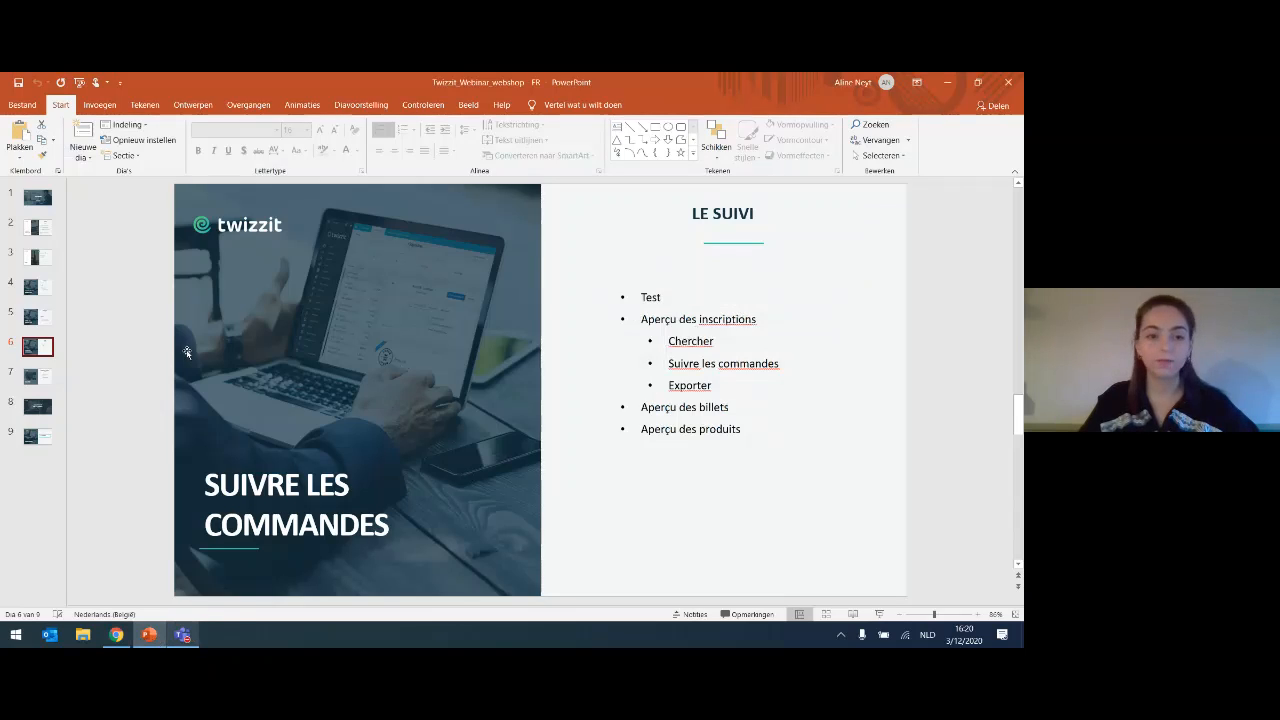
{"action": "left_click", "coordinate": [45, 380]}
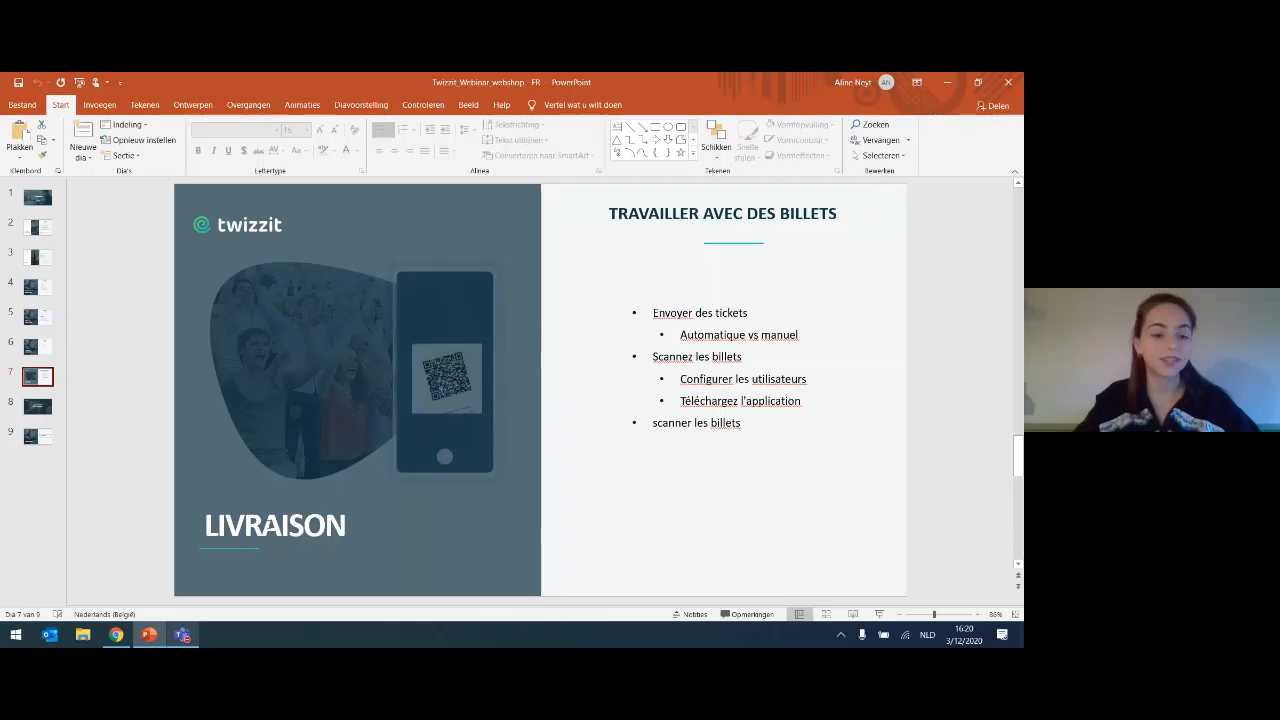
- Switch to Twizzit, examine the ticket message and ticket scanners in the form's ticket settings, and return to the PowerPoint presentation
{"action": "left_click", "coordinate": [116, 635]}
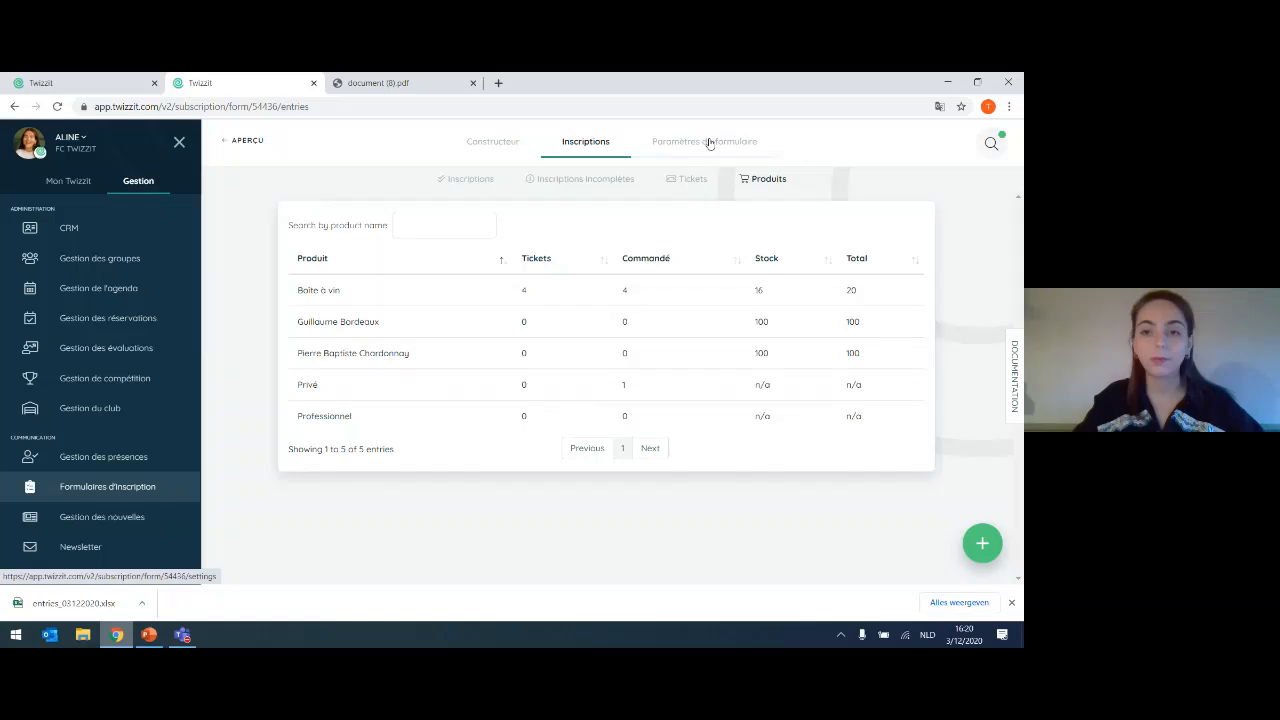
{"action": "left_click", "coordinate": [701, 190]}
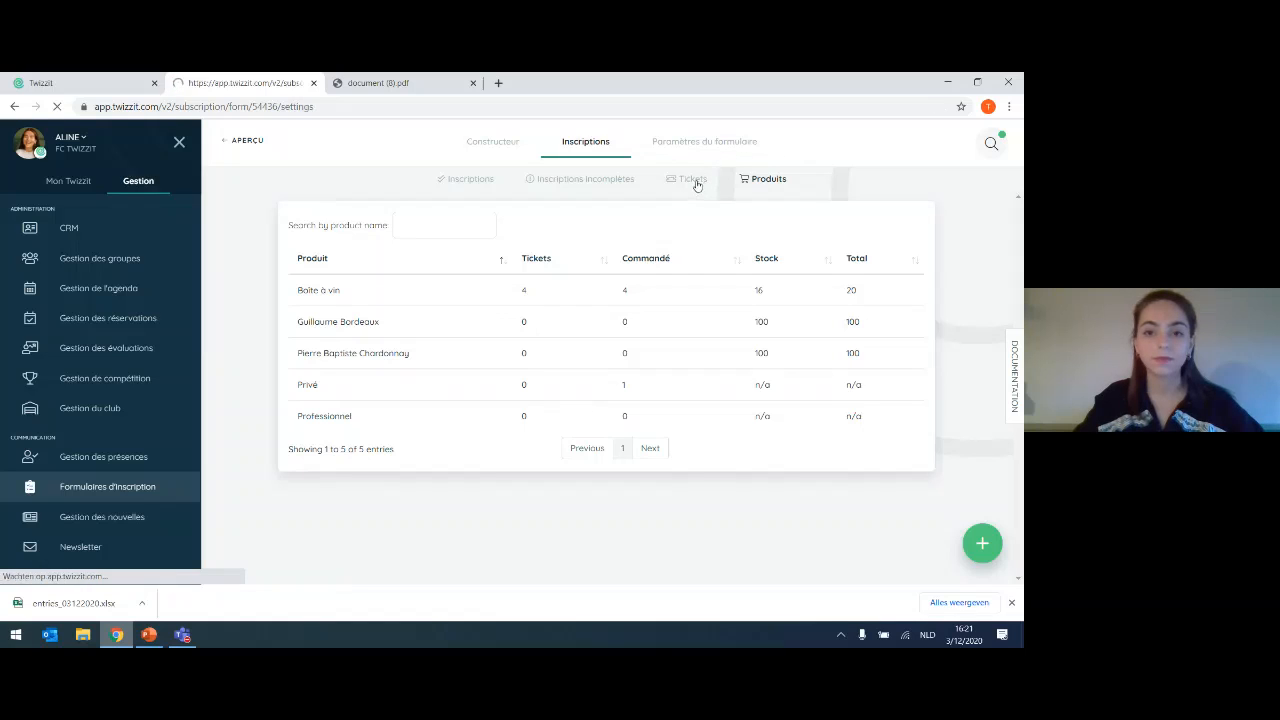
{"action": "left_click", "coordinate": [712, 190]}
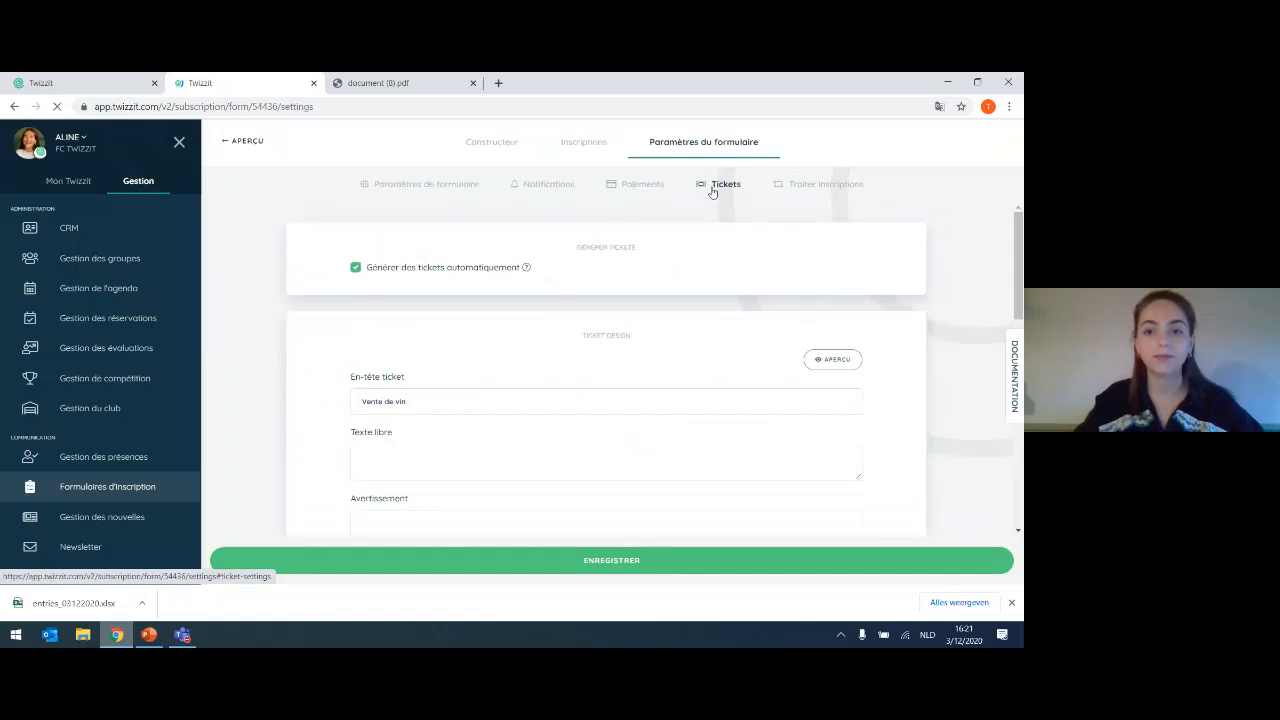
{"action": "scroll", "coordinate": [623, 334], "scroll_direction": "down", "scroll_amount": 10}
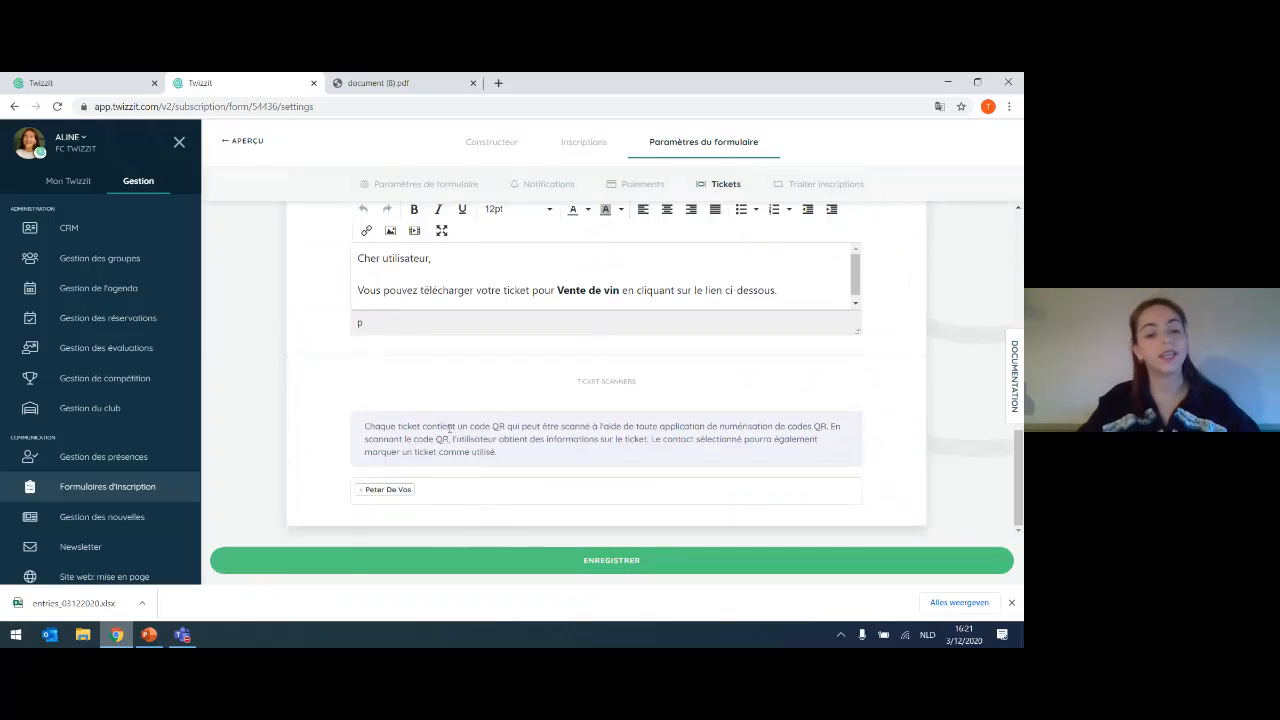
{"action": "left_click", "coordinate": [148, 640]}
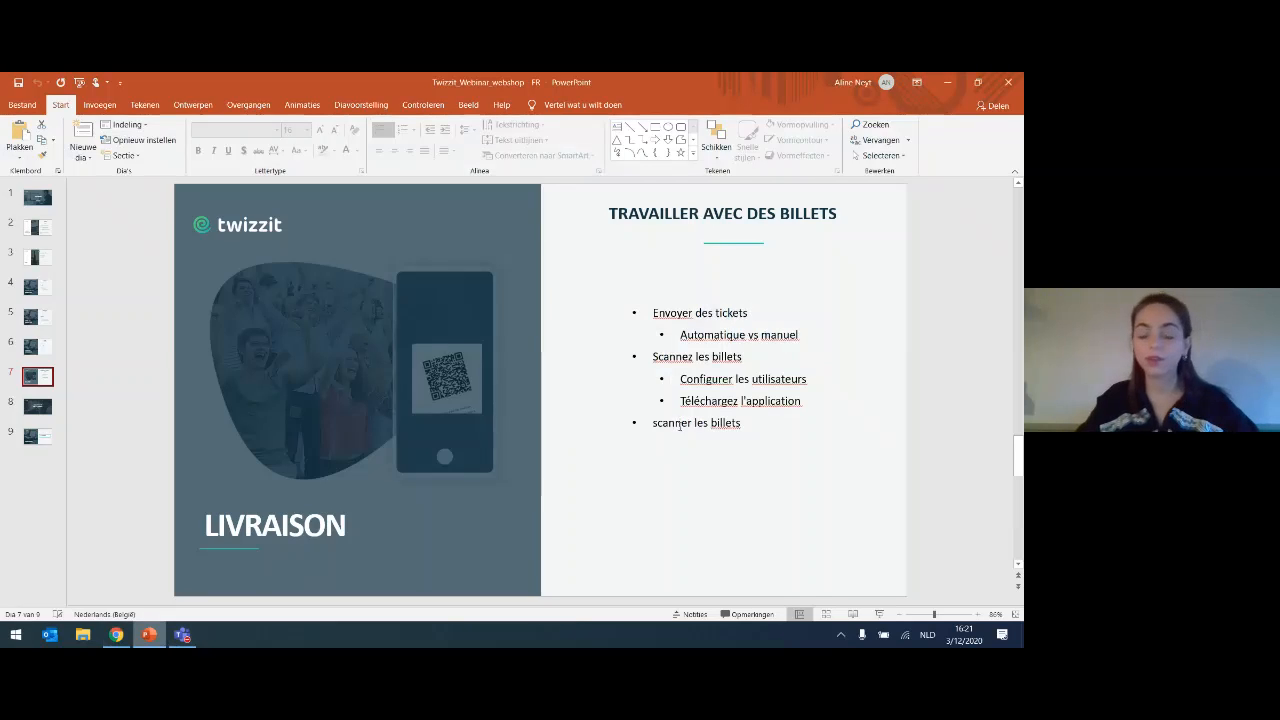